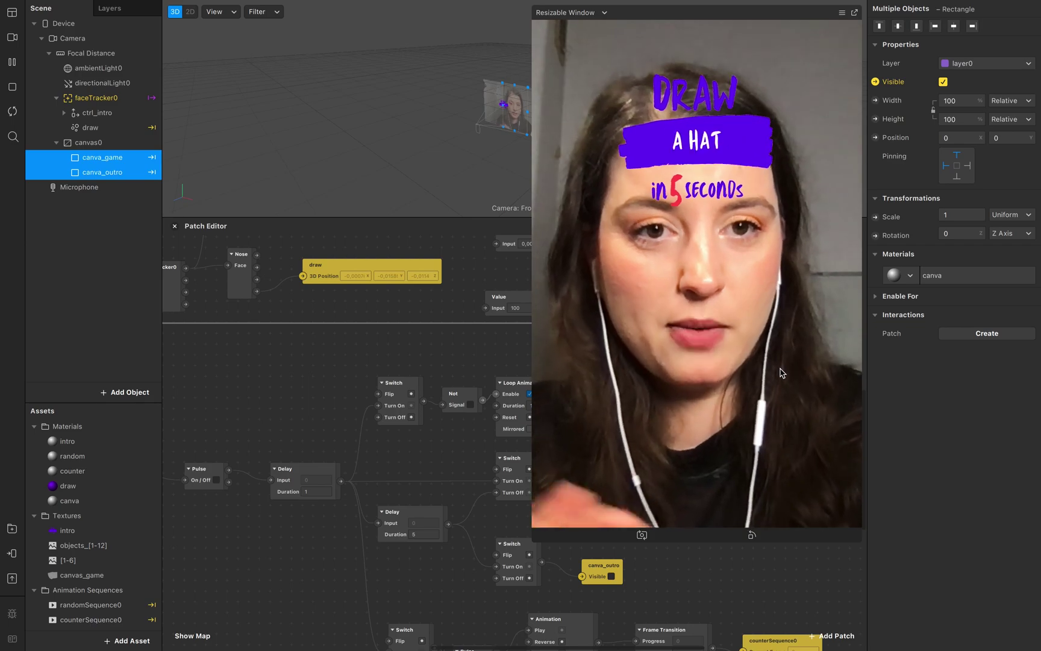
left_click(780, 368)
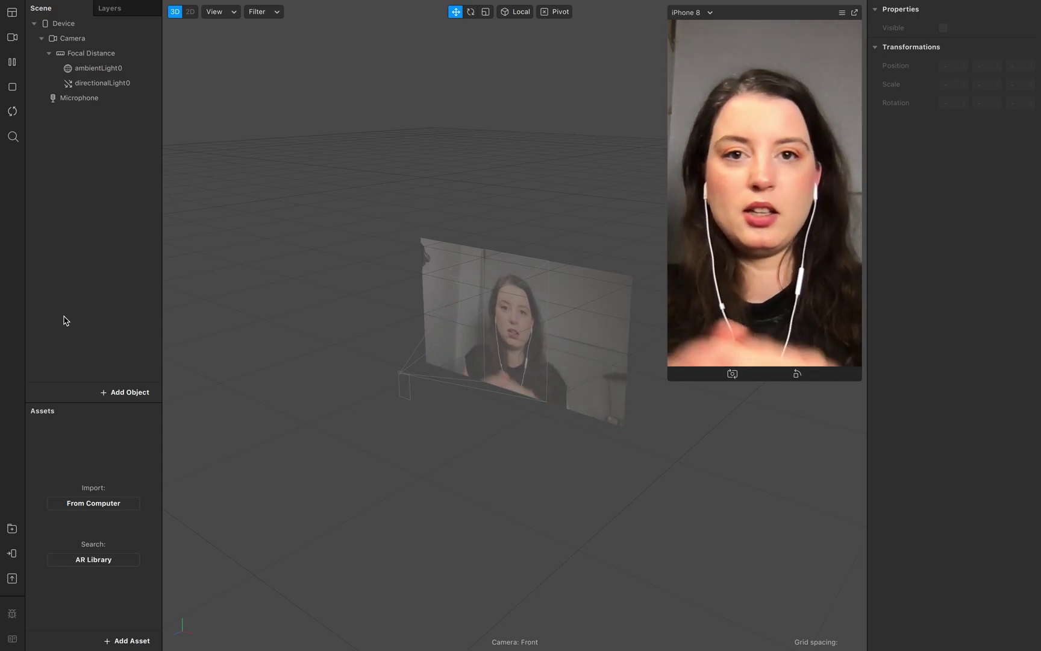
Add a Face Tracker object to the scene
left_click(120, 392)
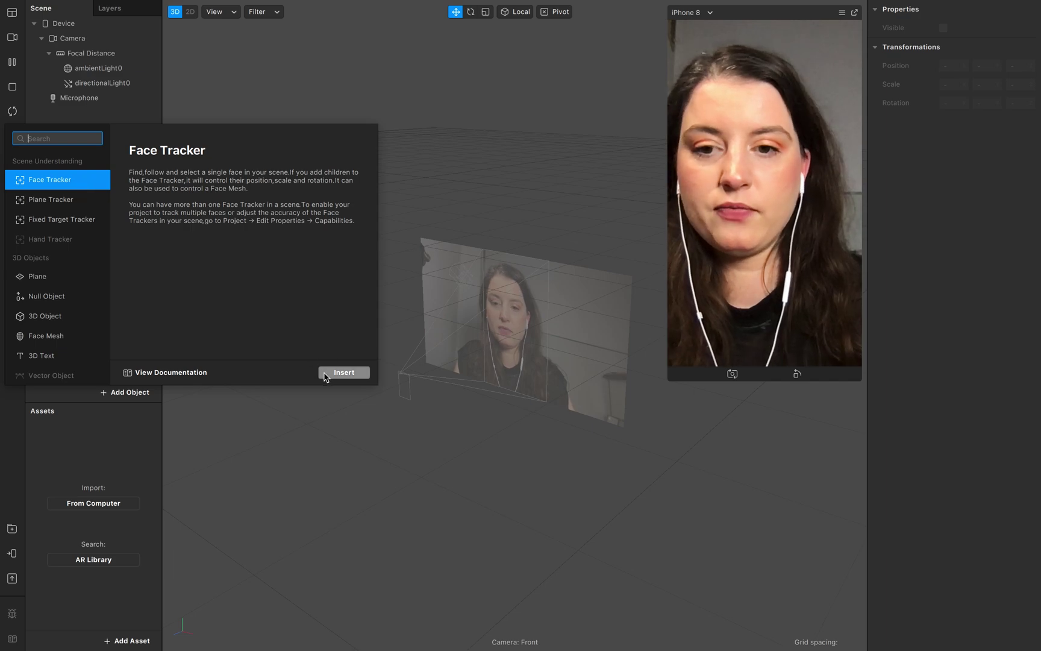
left_click(344, 372)
Add a Plane nested under faceTracker0 and duplicate it so the tracker holds three planes
left_click(126, 392)
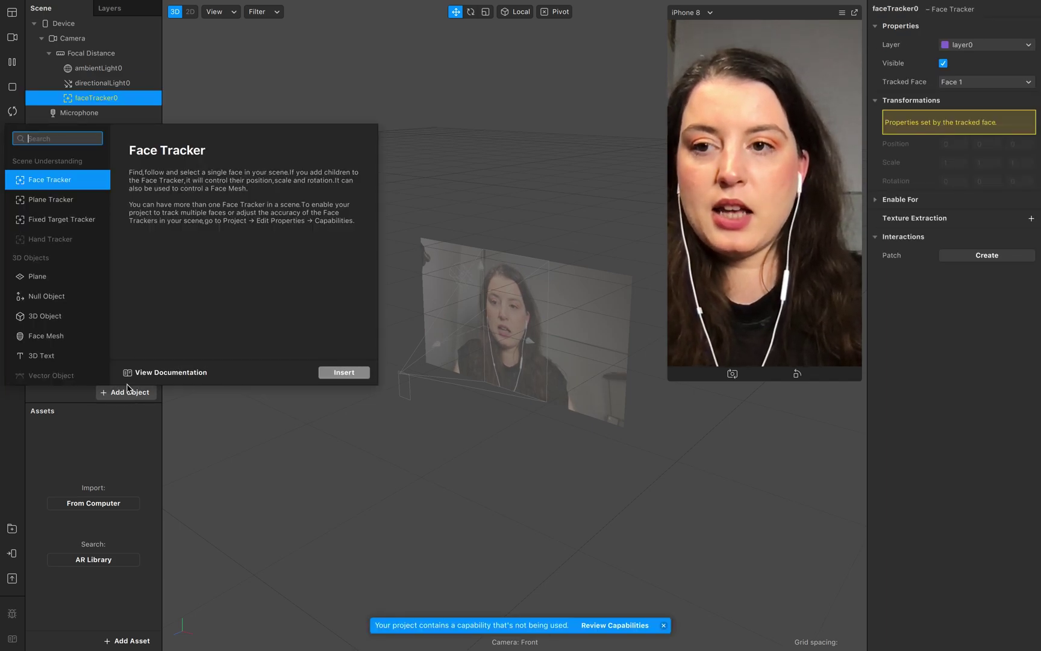
left_click(63, 278)
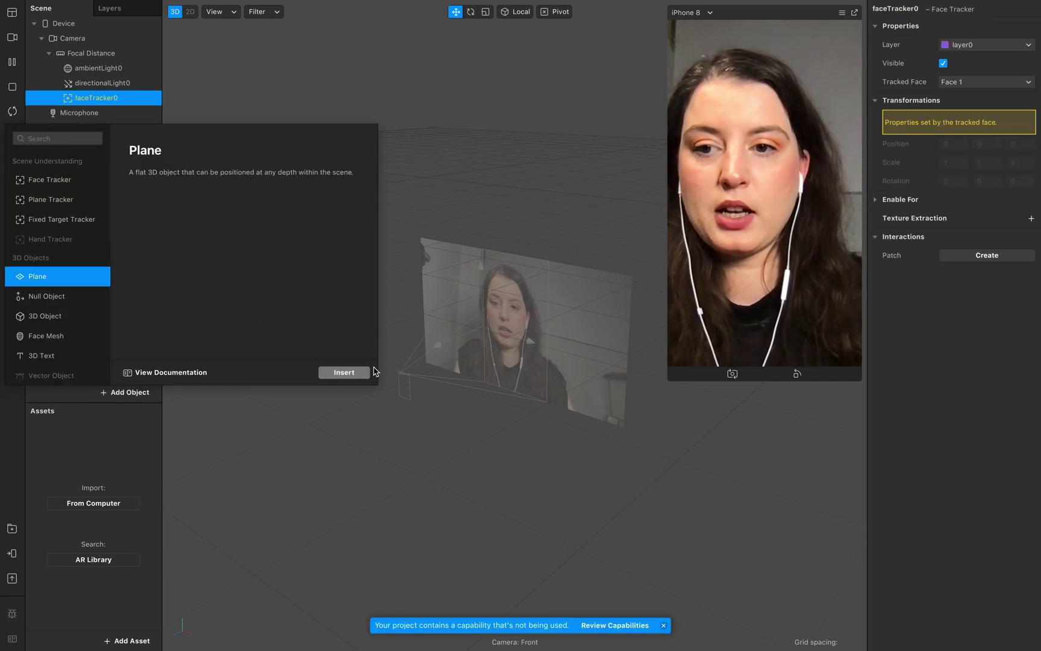
left_click(353, 373)
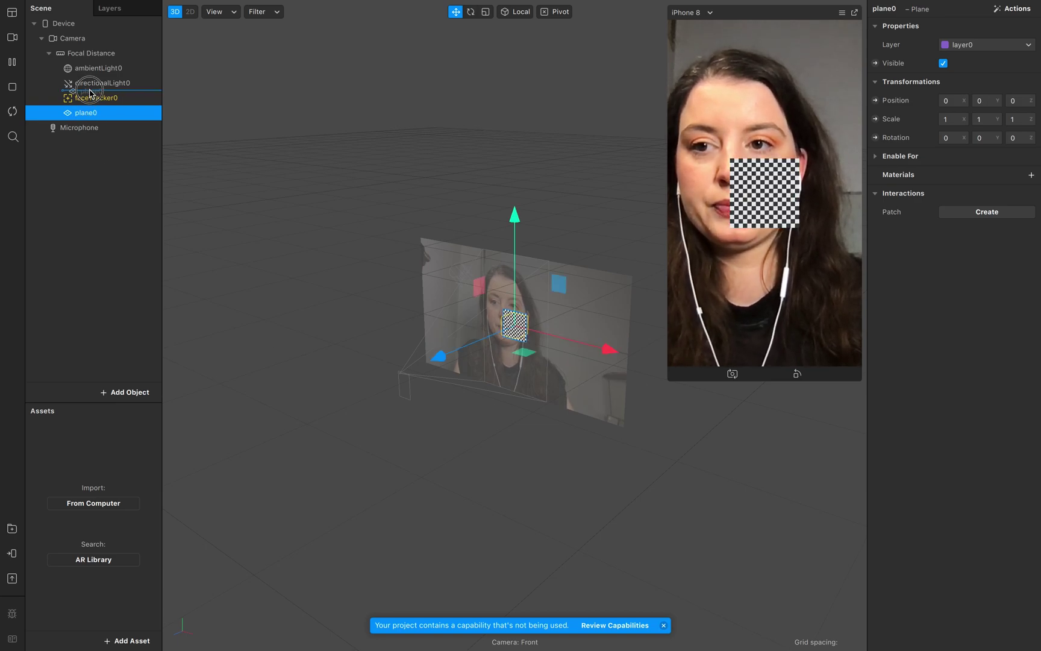
left_click(125, 128)
Rename the three planes under the face tracker as intro, random and counter, in that order
left_click(124, 117)
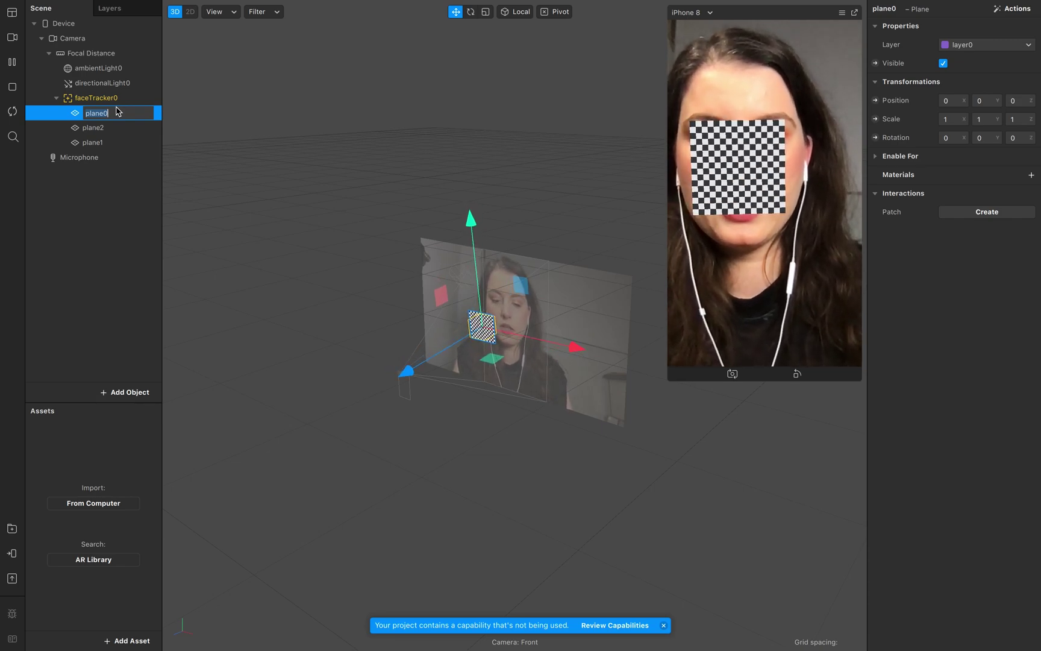
type("o")
key("Return")
left_click(116, 127)
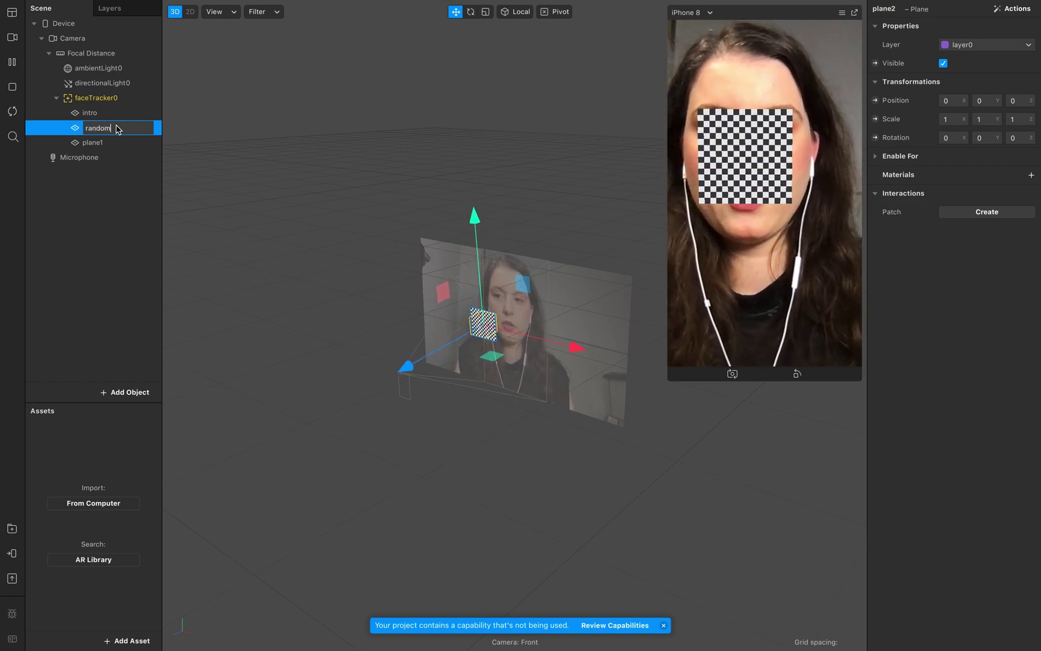
type("random")
key("Return")
left_click(109, 144)
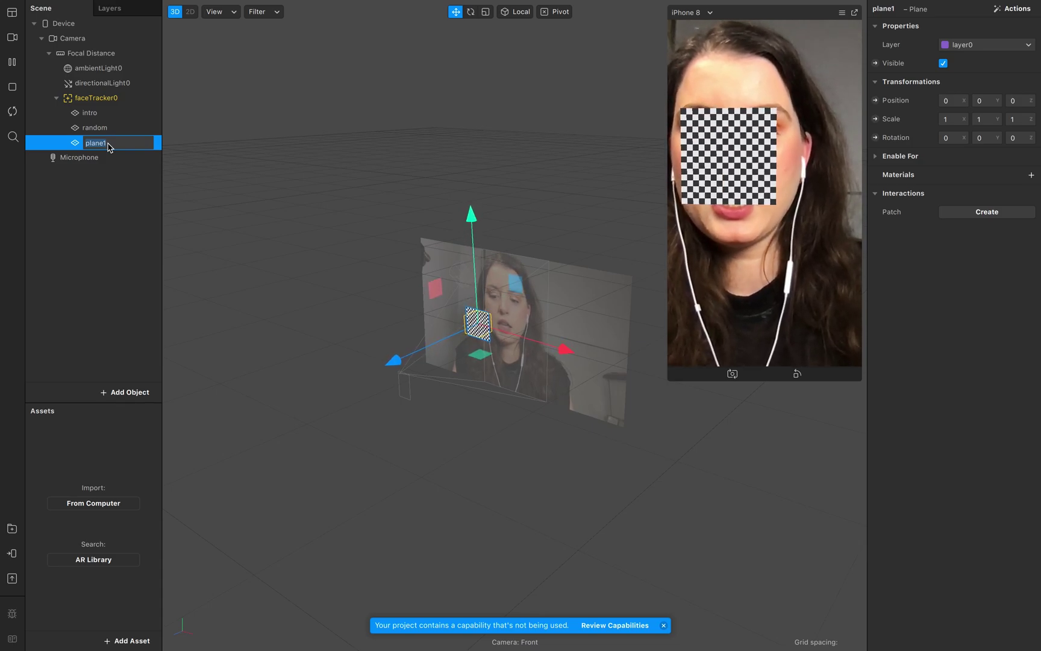
left_click(103, 221)
left_click(106, 115)
left_click(107, 143, "shift")
left_click(105, 115)
left_click(113, 155)
Create a new material for the intro plane and name it intro
left_click(119, 118)
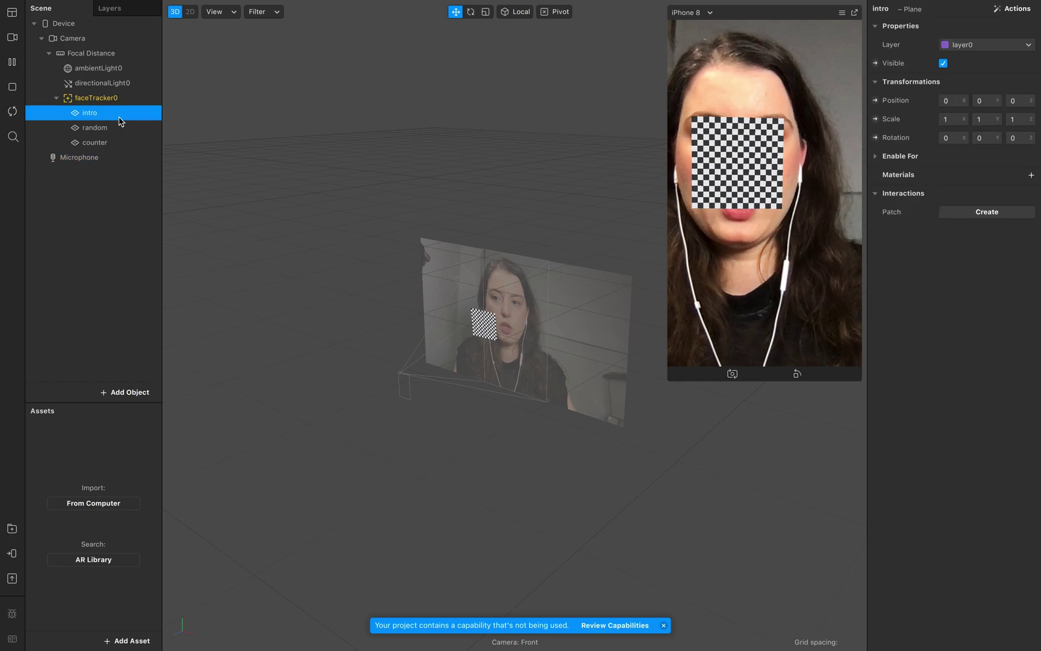
left_click(1025, 178)
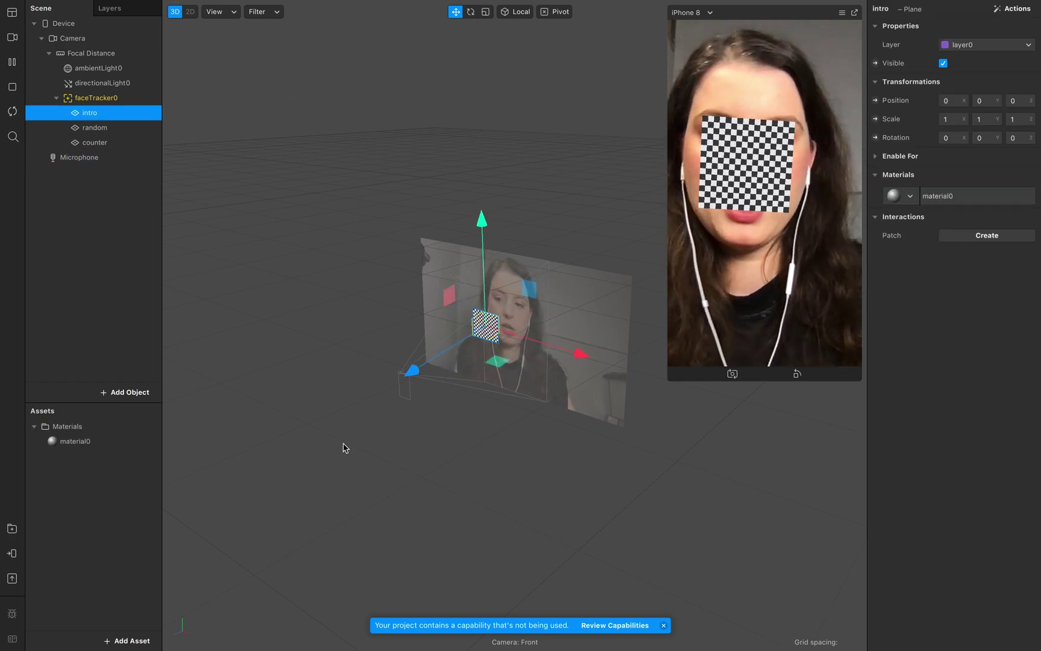
double_click(85, 446)
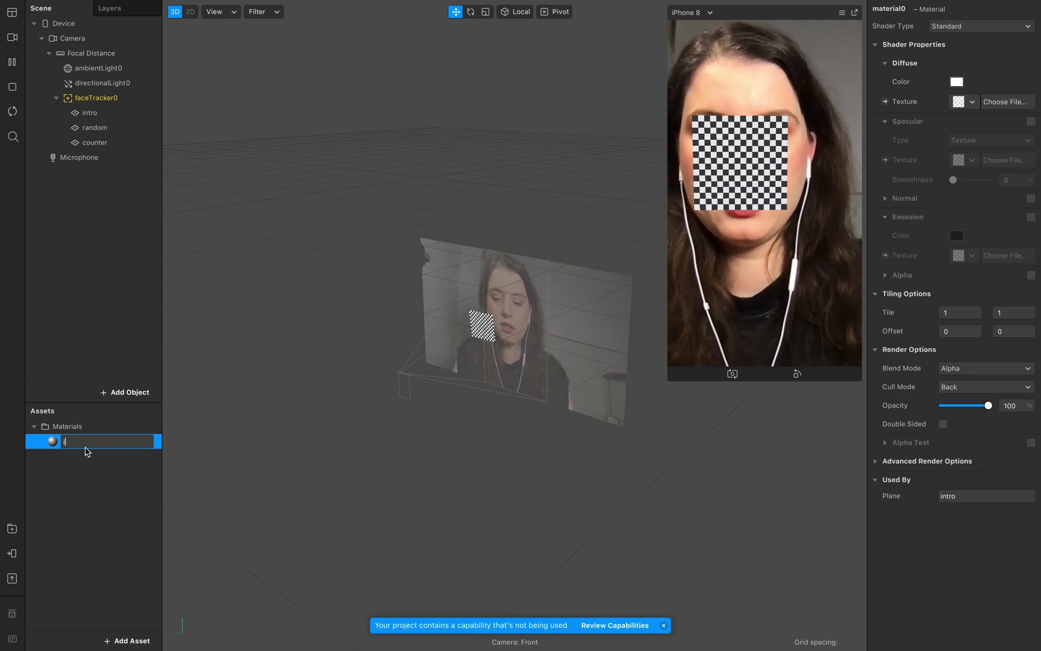
left_click(92, 468)
Create a new material for the random plane and name it random
left_click(113, 132)
left_click(1031, 174)
left_click(983, 214)
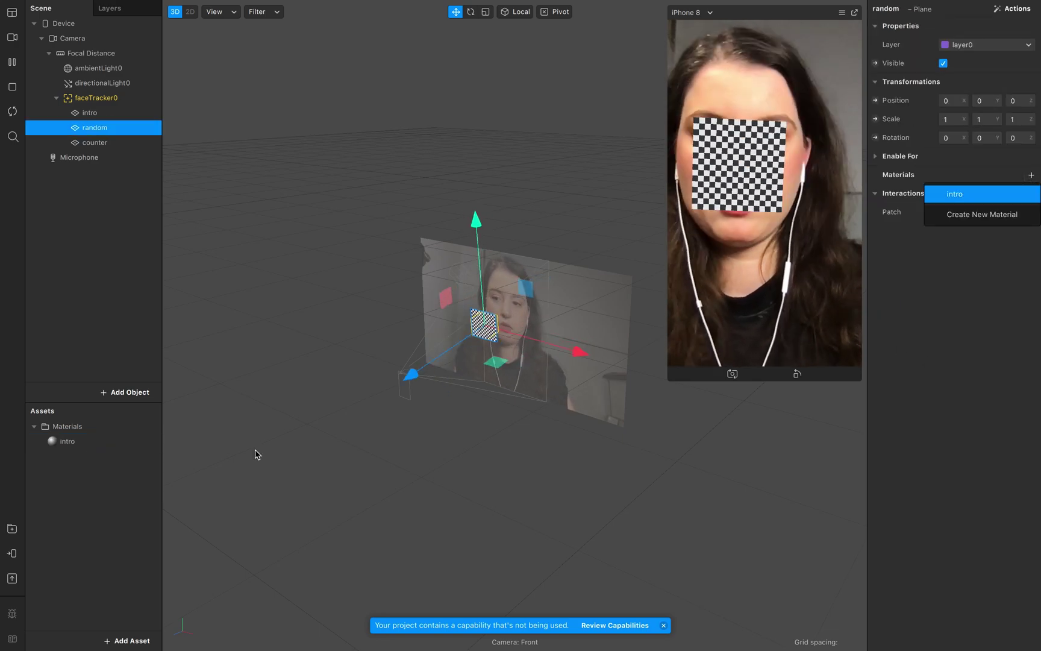
double_click(68, 454)
type("random")
Create a new material for the counter plane and name it counter
left_click(95, 142)
left_click(969, 209)
left_click(969, 230)
double_click(106, 471)
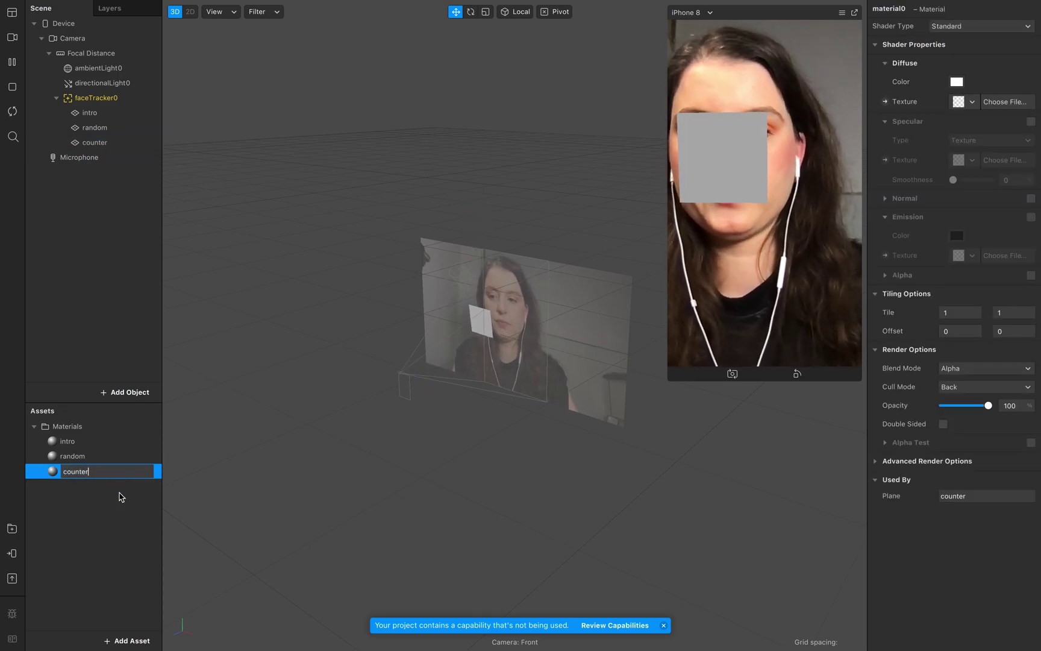
type("counter")
left_click(122, 496)
Set the shader type of the intro, random and counter materials to Flat
left_click(109, 441)
left_click(109, 471, "shift")
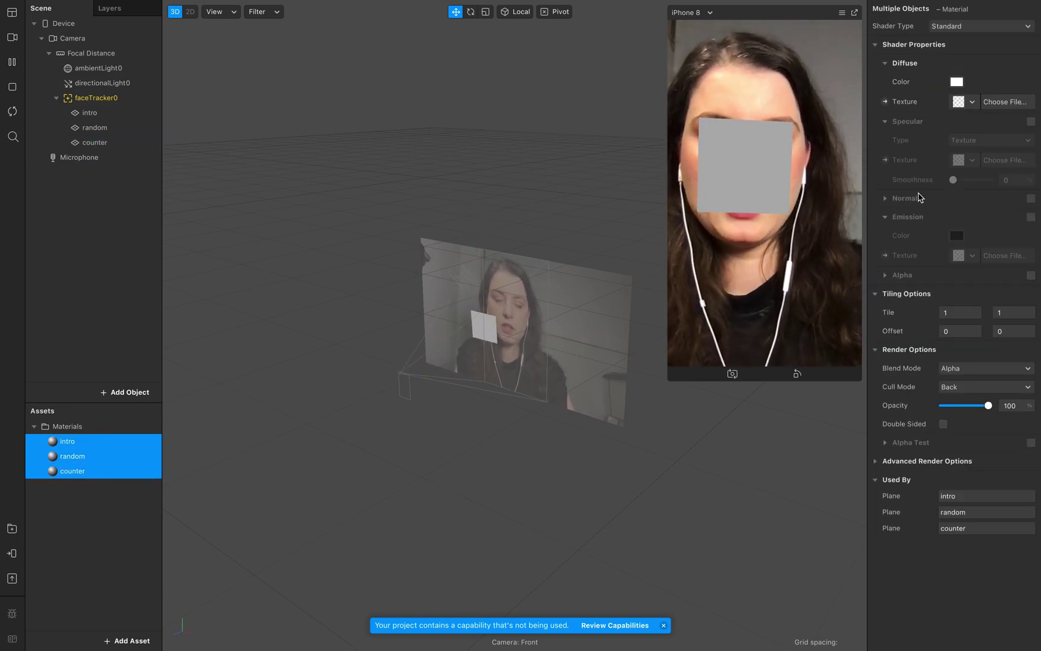
left_click(1018, 23)
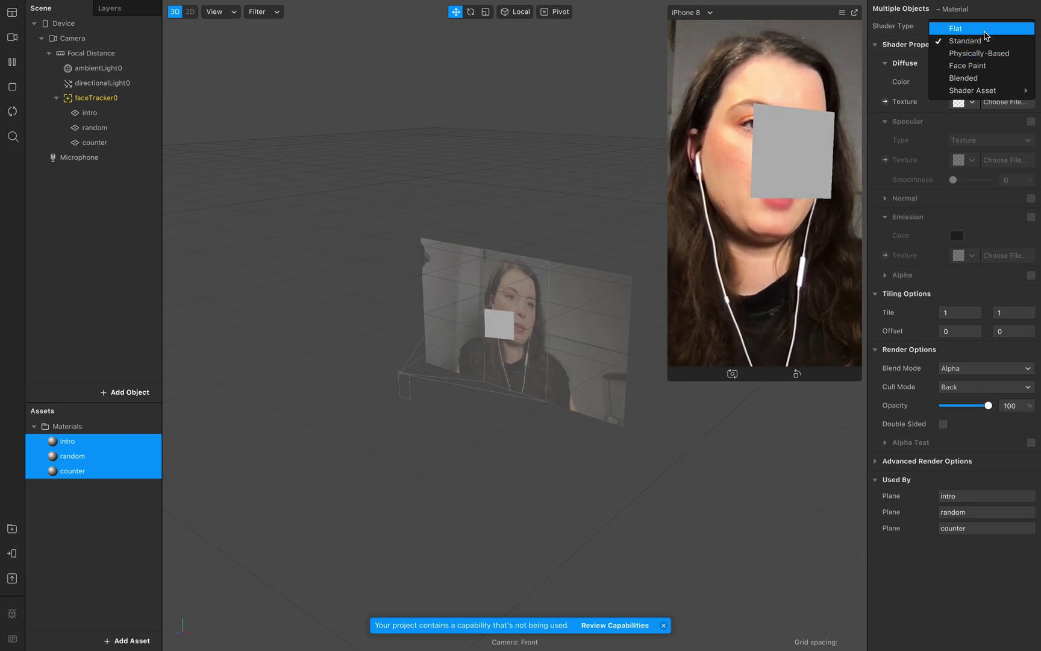
left_click(997, 28)
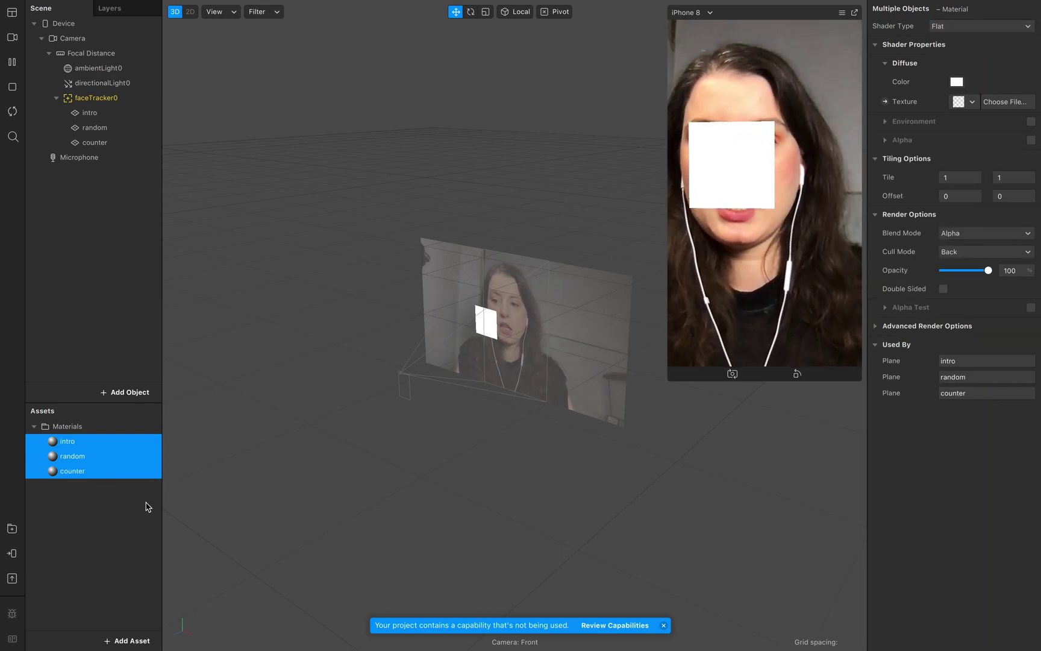
left_click(112, 548)
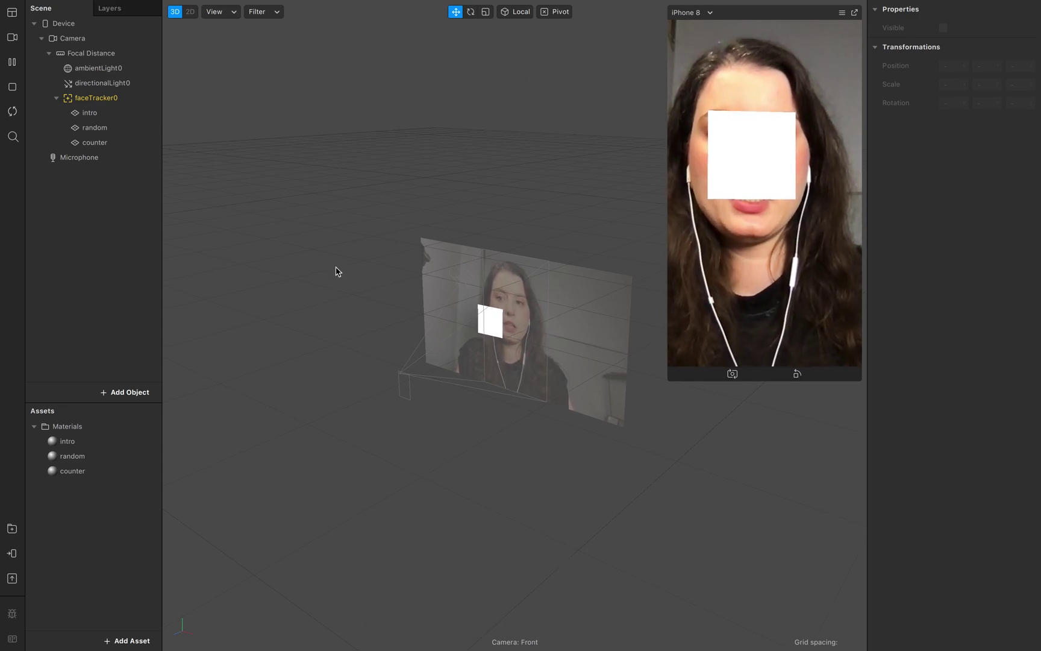
Hide the face tracker together with its three planes
left_click(114, 98)
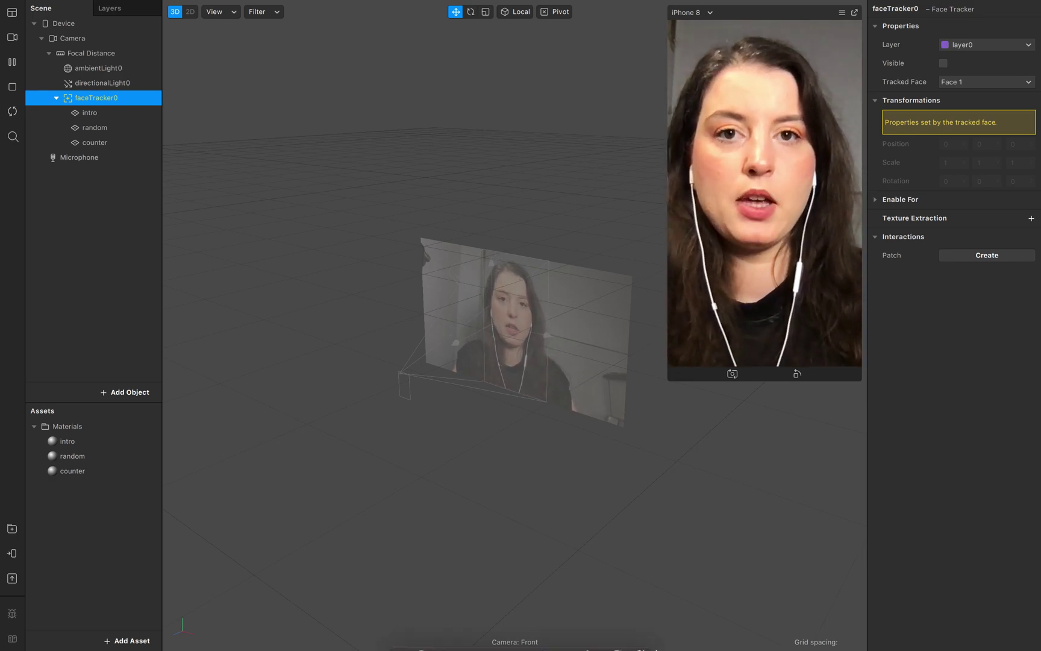
Switch to the Draw design in Canva, review all its pages in the overview, and switch to Photoshop
mouse_move(656, 650)
left_click(514, 630)
scroll(839, 209, "up", 20)
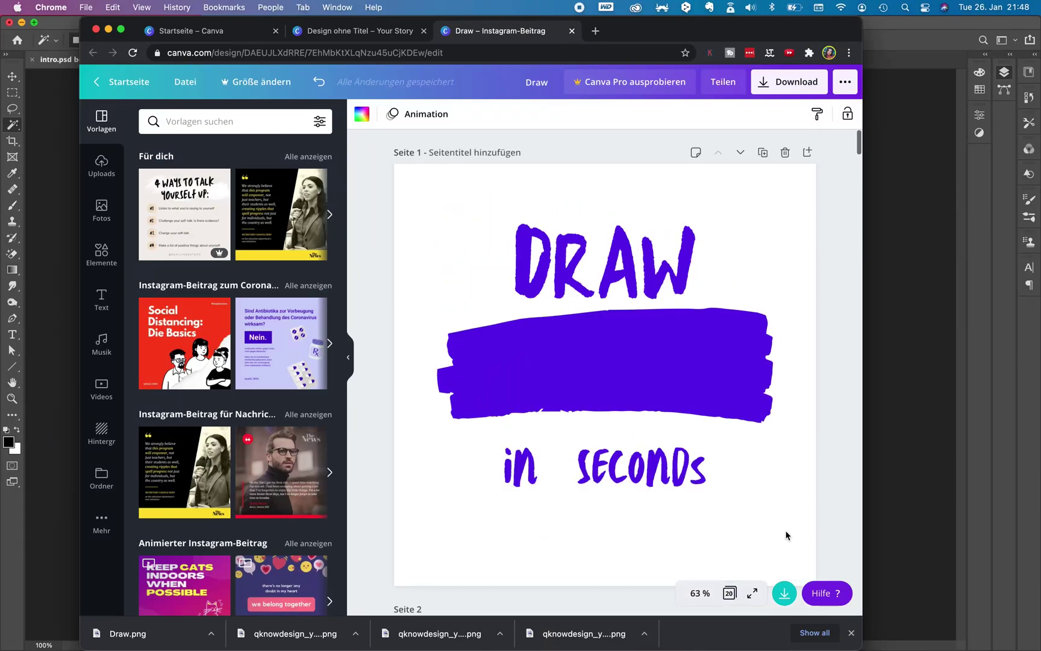
left_click(730, 593)
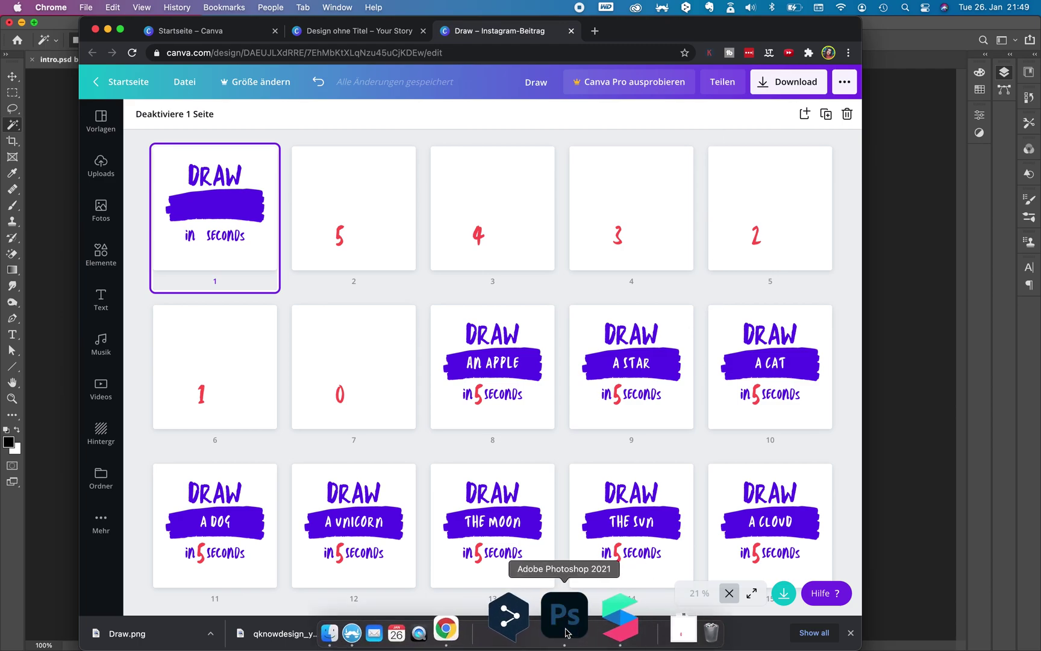
left_click(566, 632)
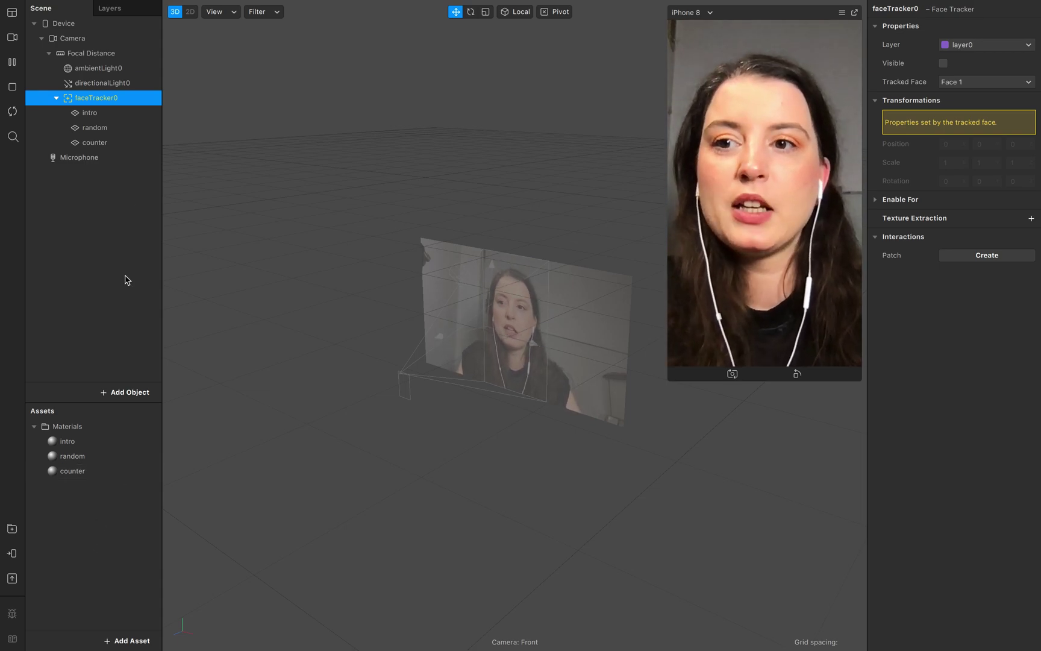
Assign intro.png from the material folder as a new diffuse texture of the intro material
left_click(125, 176)
left_click(114, 113)
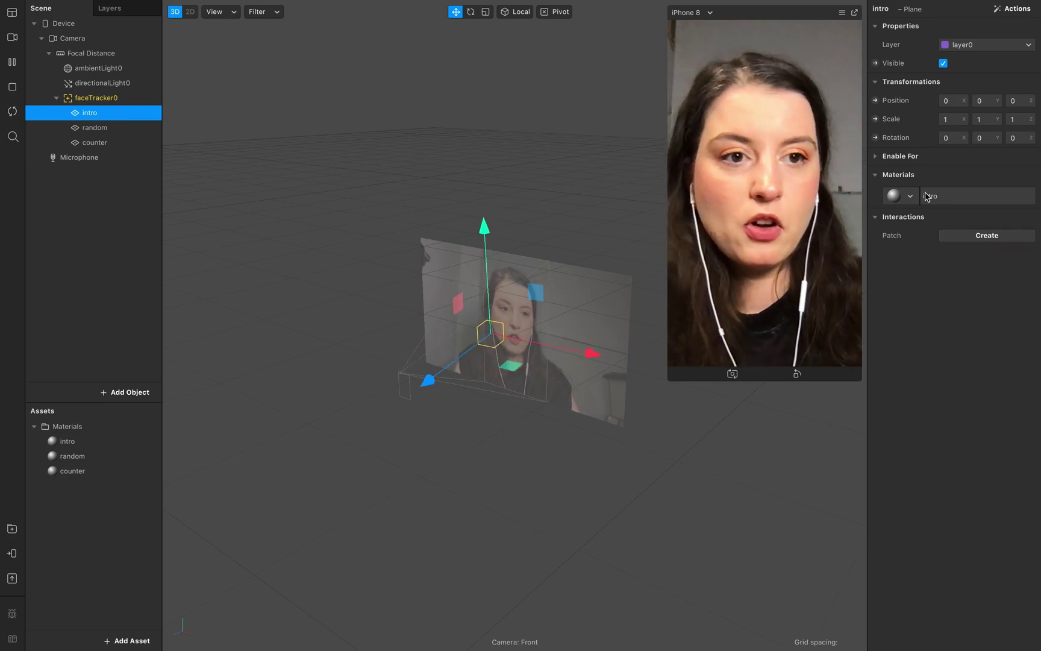
left_click(67, 441)
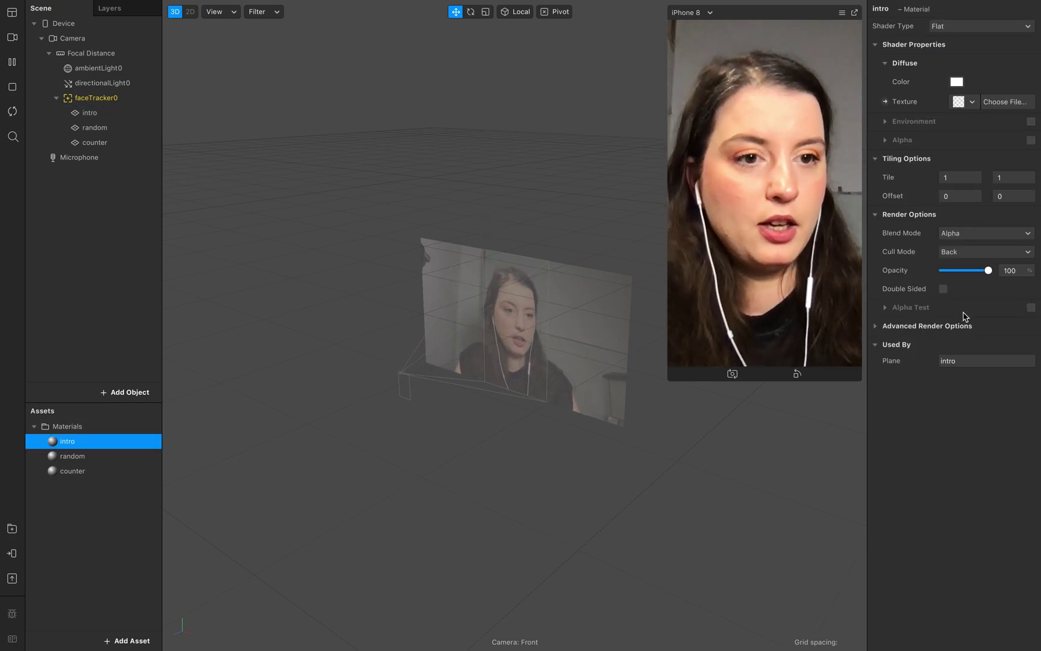
left_click(973, 103)
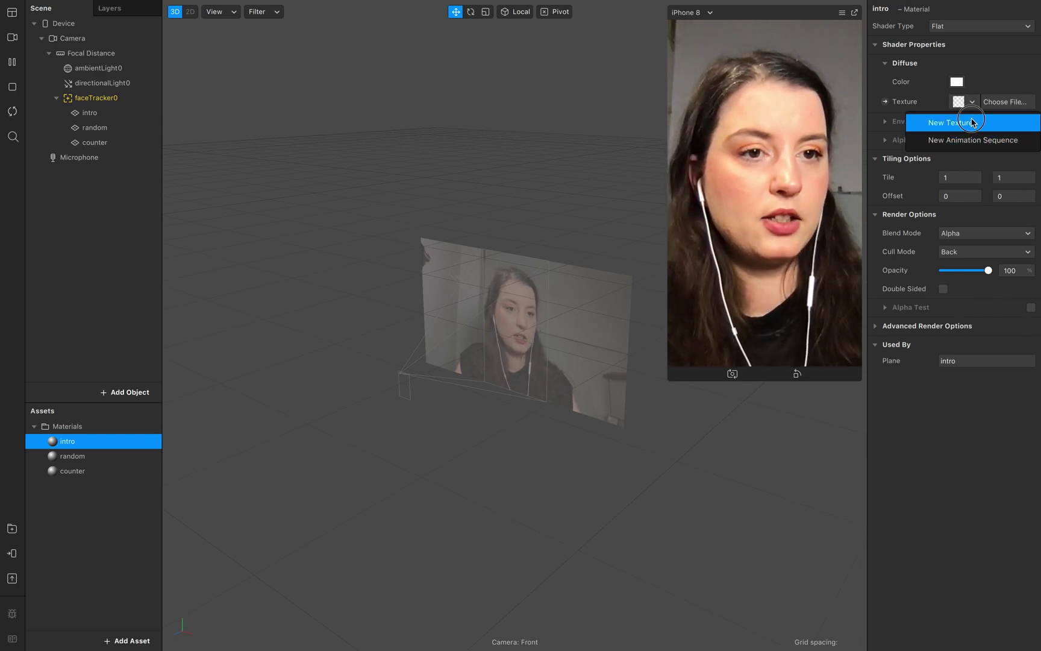
left_click(964, 123)
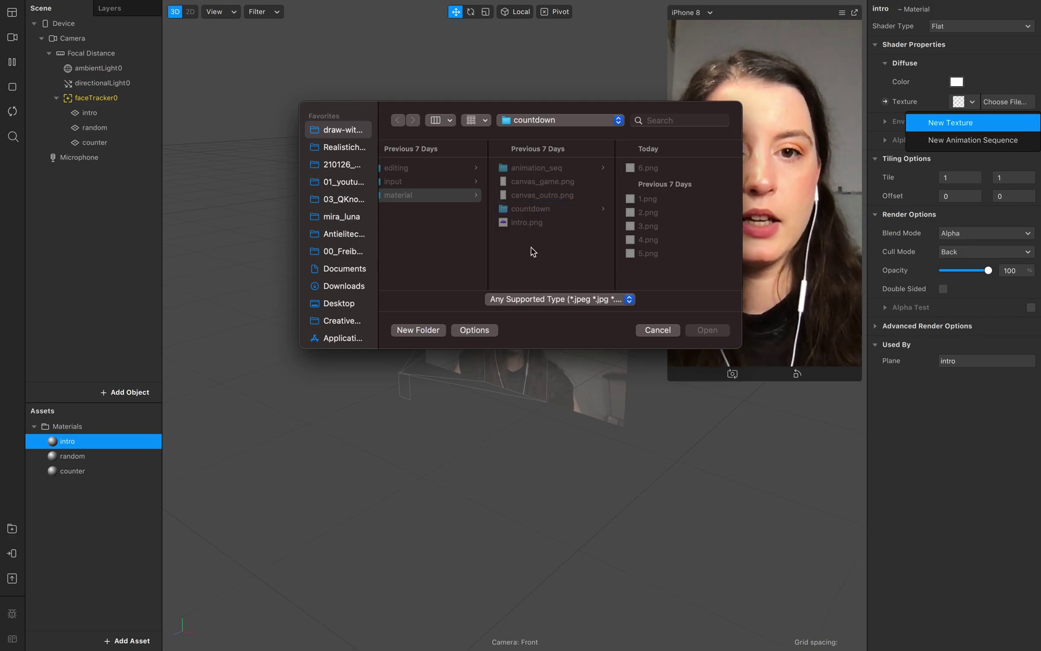
key("Left")
key("space")
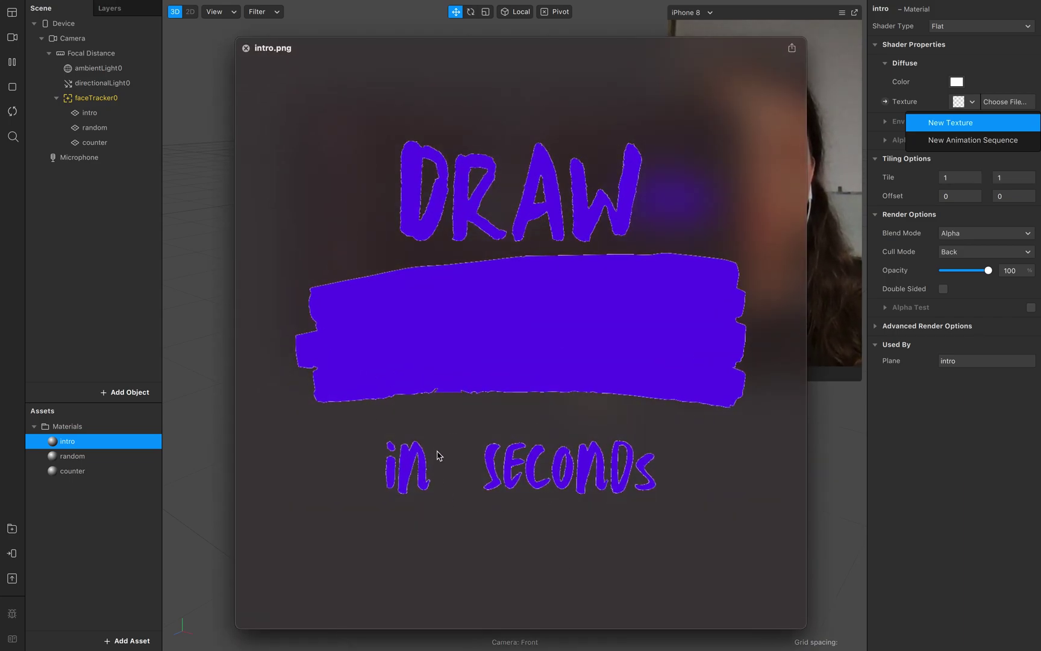
key("space")
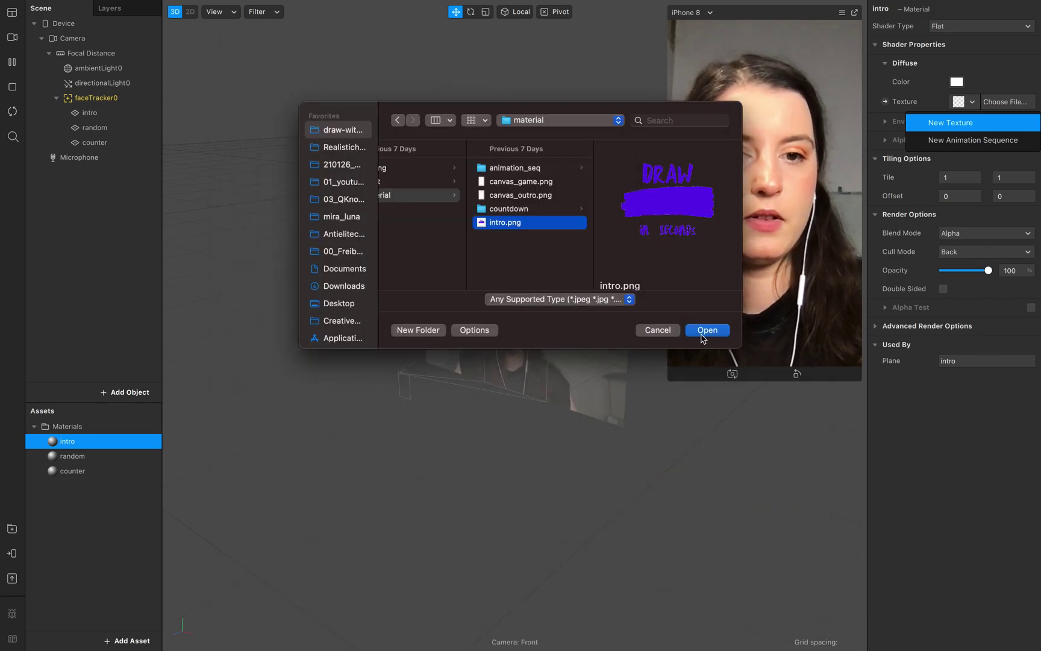
left_click(707, 331)
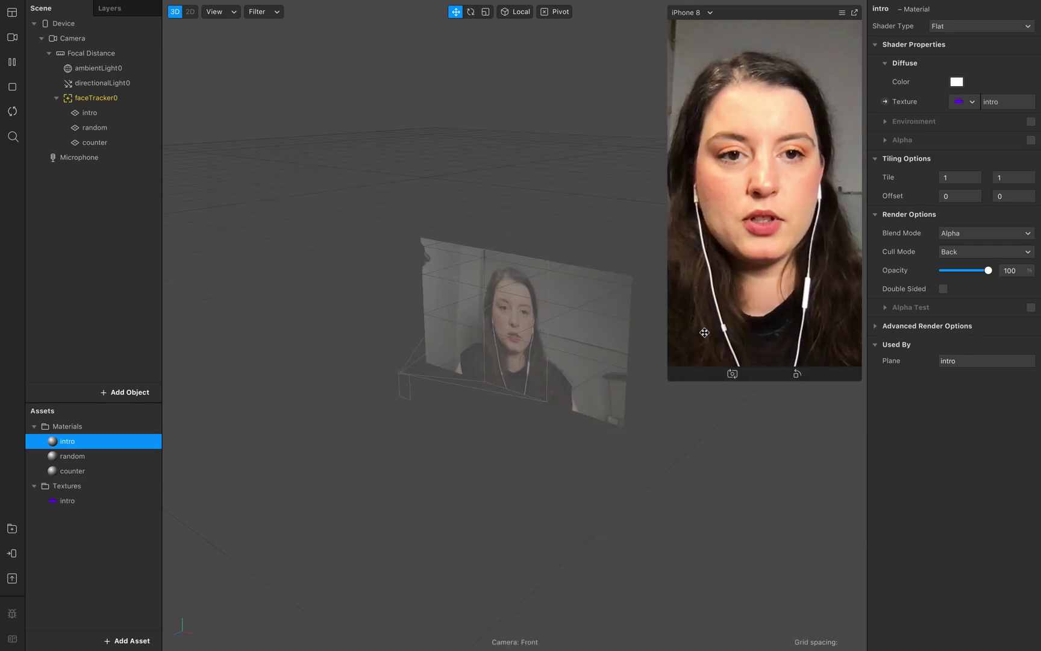
Make the face tracker visible again and check the intro material's texture
left_click(108, 99)
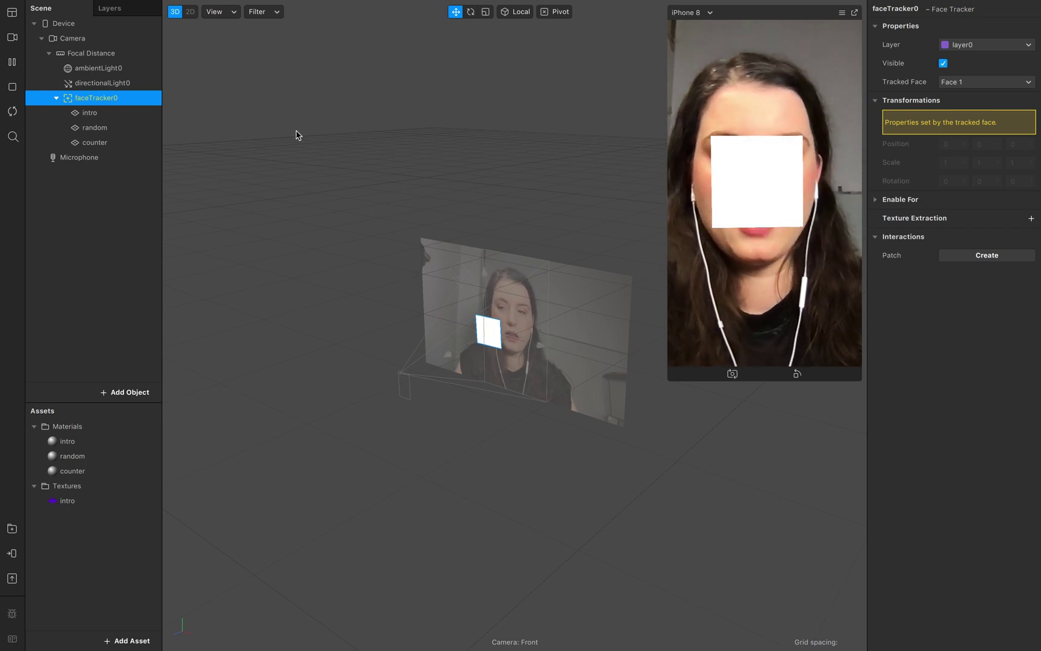
left_click(73, 455)
left_click(87, 441)
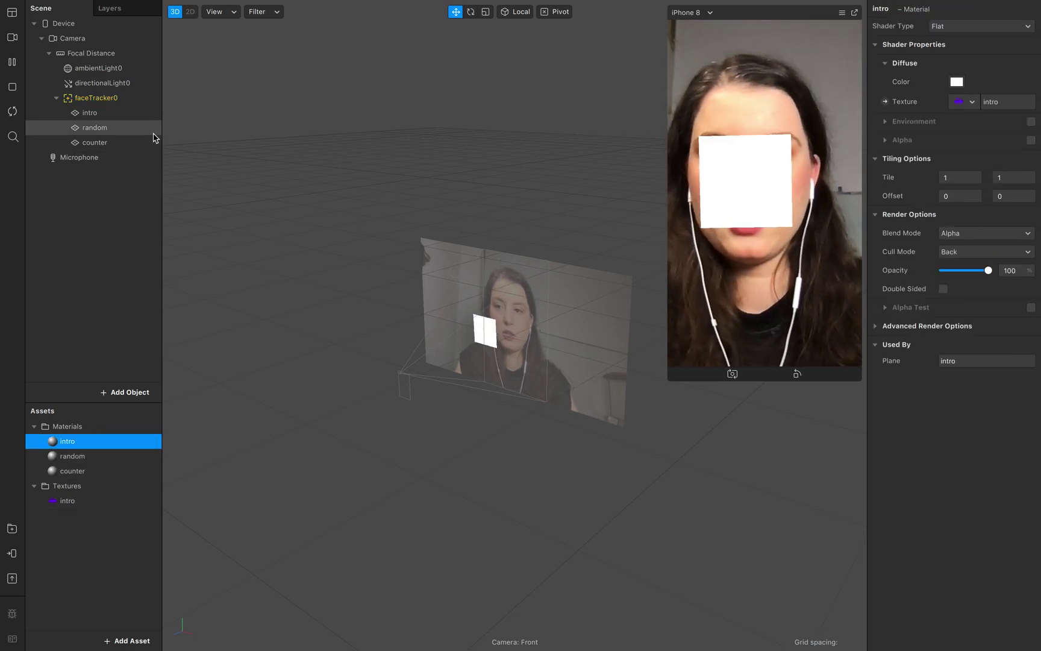
Create a new animation sequence as the texture of the random material
left_click(86, 460)
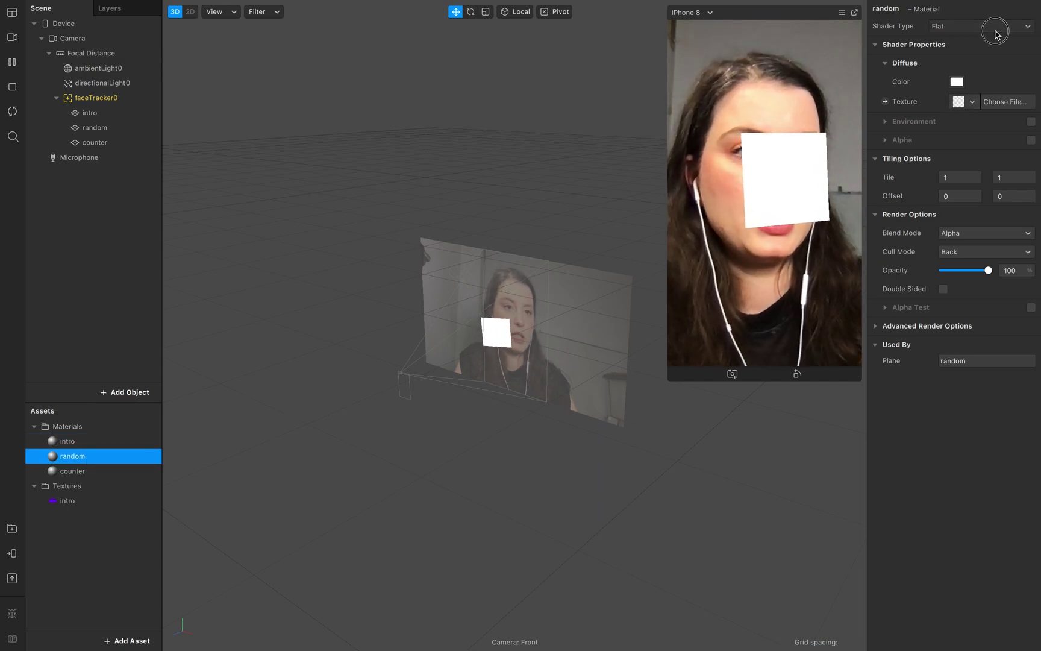
left_click(994, 29)
left_click(910, 140)
left_click(970, 103)
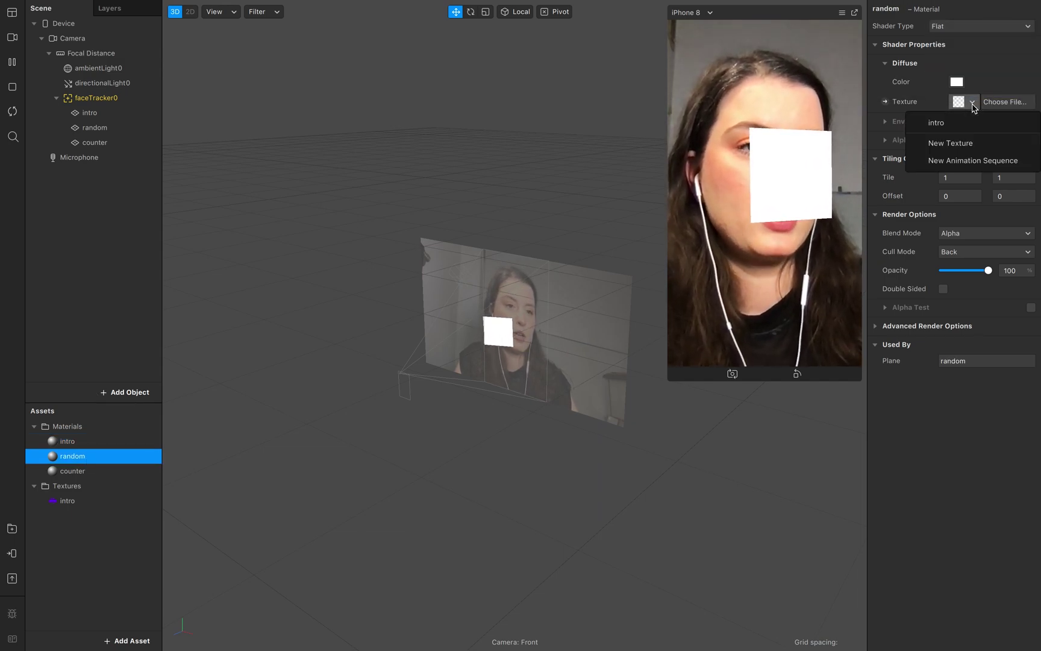
left_click(972, 160)
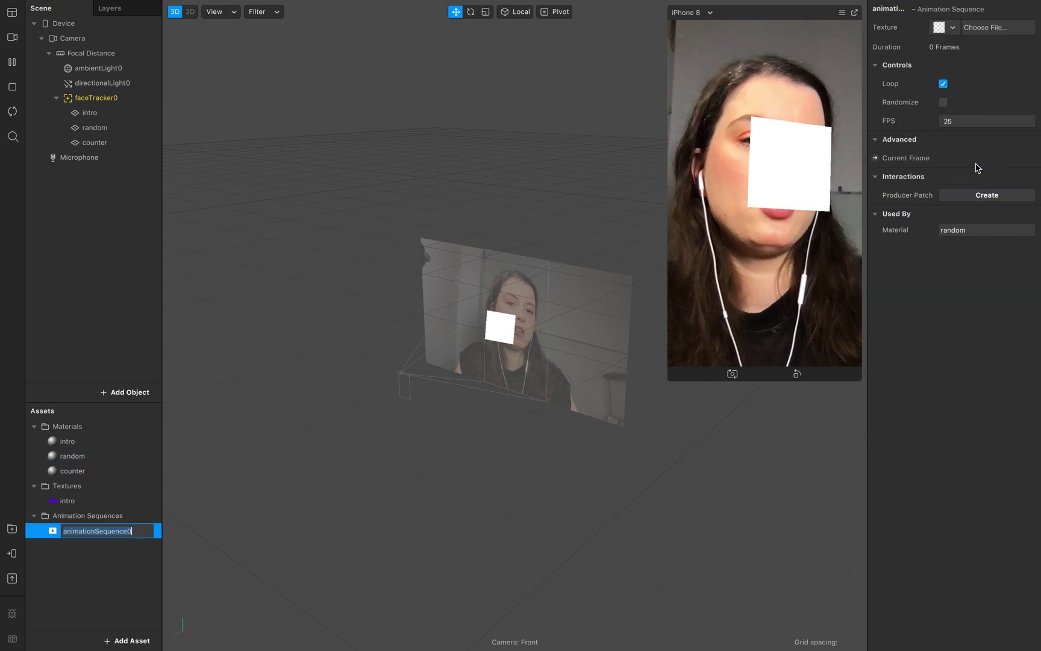
Rename the new animation sequence as randomSequence0
left_click(80, 577)
double_click(92, 532)
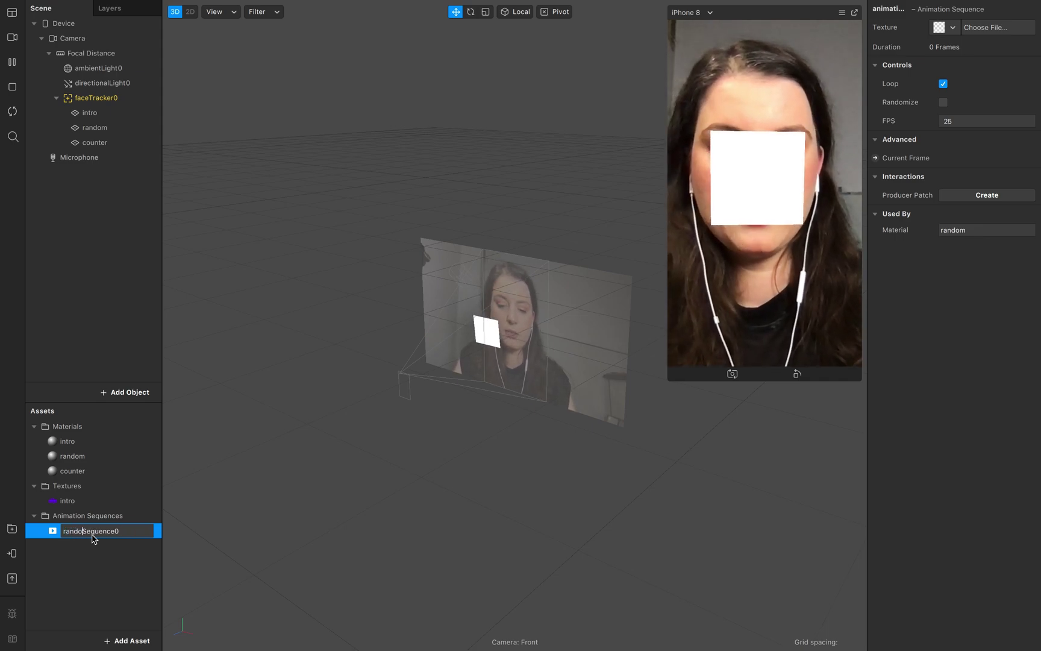
left_click(118, 579)
left_click(132, 533)
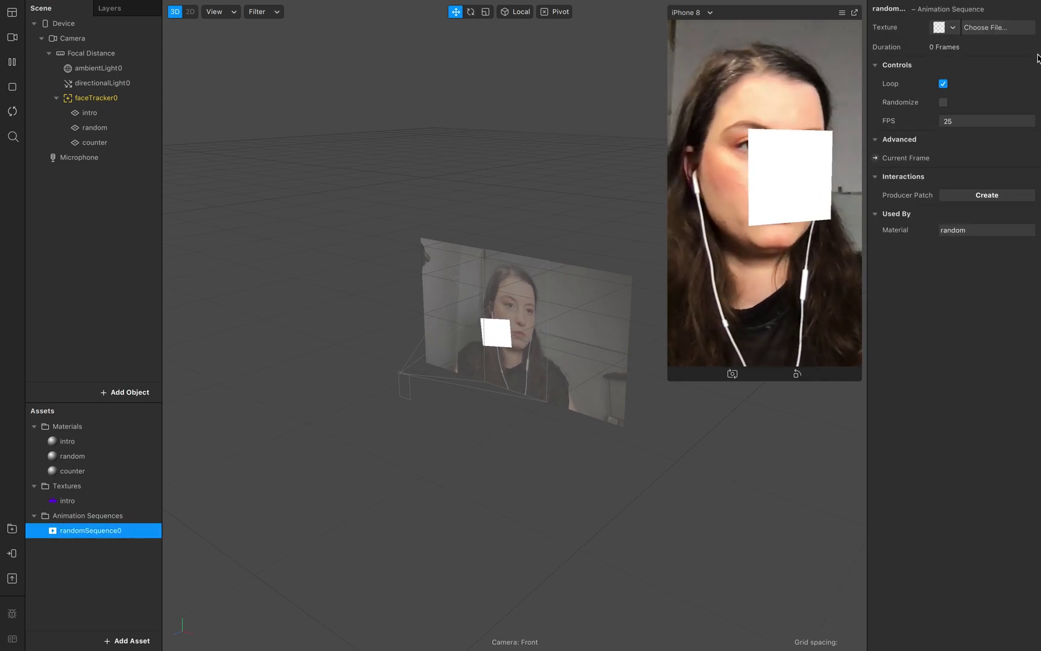
Start choosing a new texture for randomSequence0 from the images in the animation_seq folder
left_click(964, 27)
left_click(985, 50)
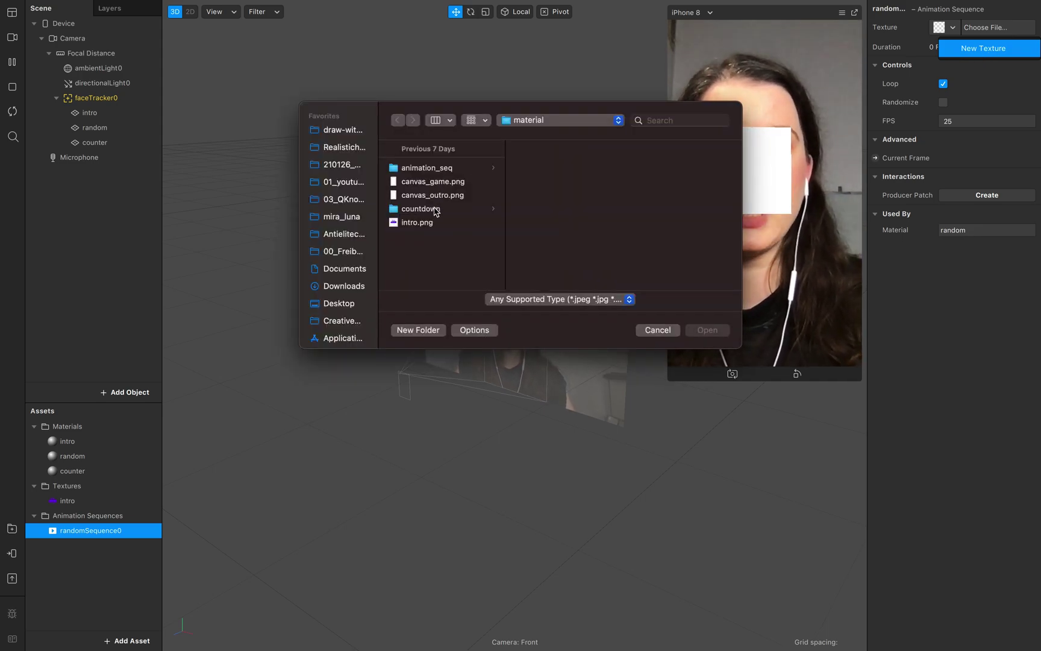
left_click(443, 172)
left_click(530, 169)
Preview the first few object images in the animation_seq folder, beginning with objects_1.png
key("space")
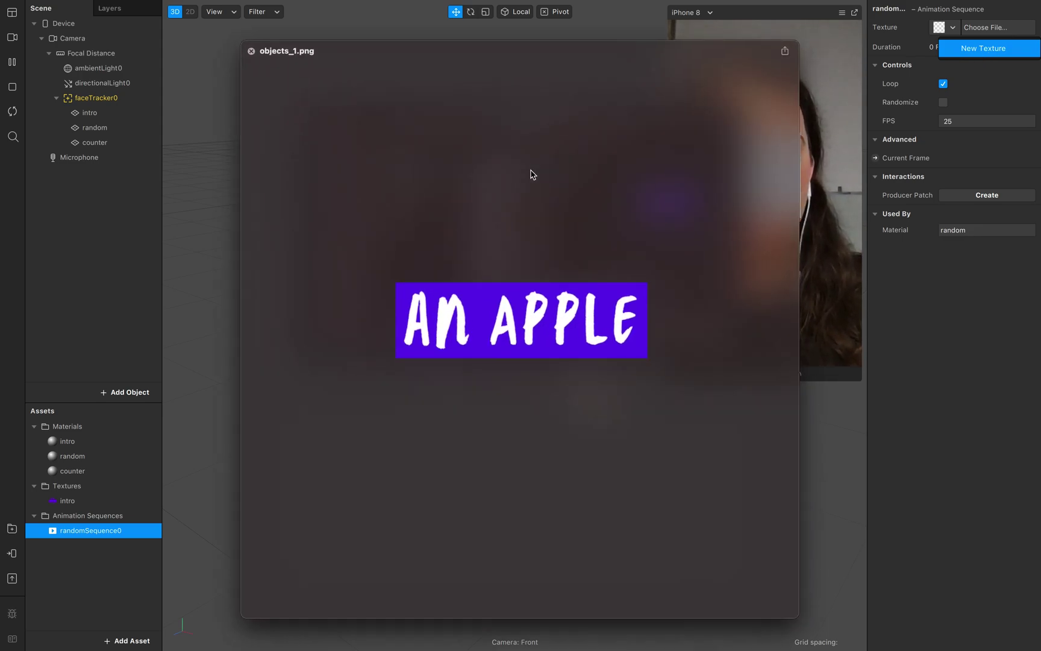
key("Down")
key("Down")
key("Down")
key("Down")
key("Down")
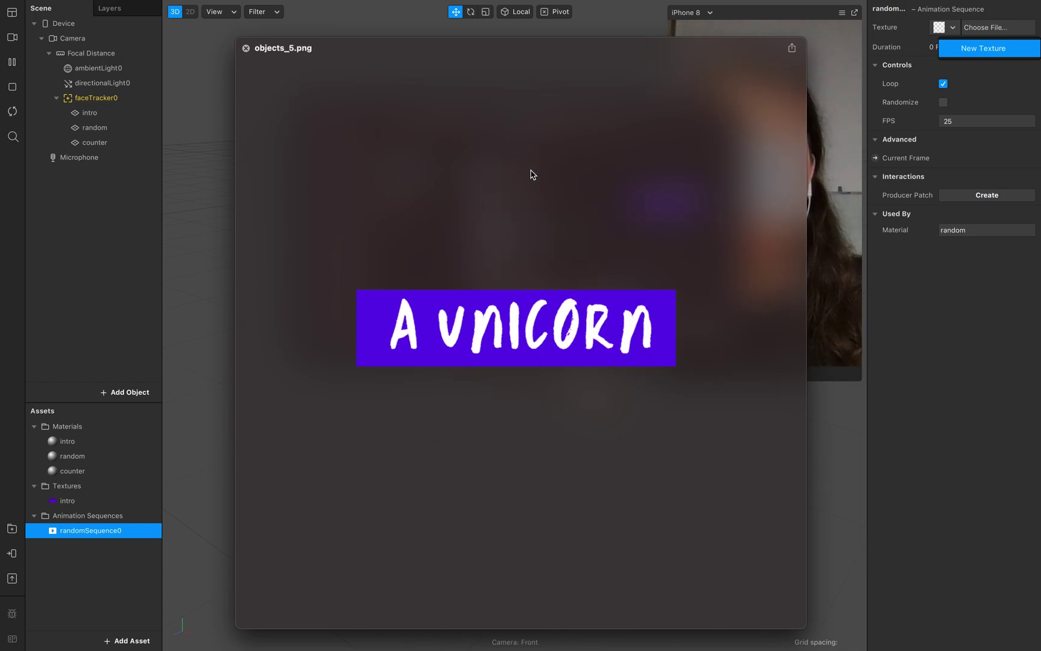
key("space")
key("Up")
key("Up")
Load objects_1.png through objects_12.png together as the texture of randomSequence0
left_click(530, 169)
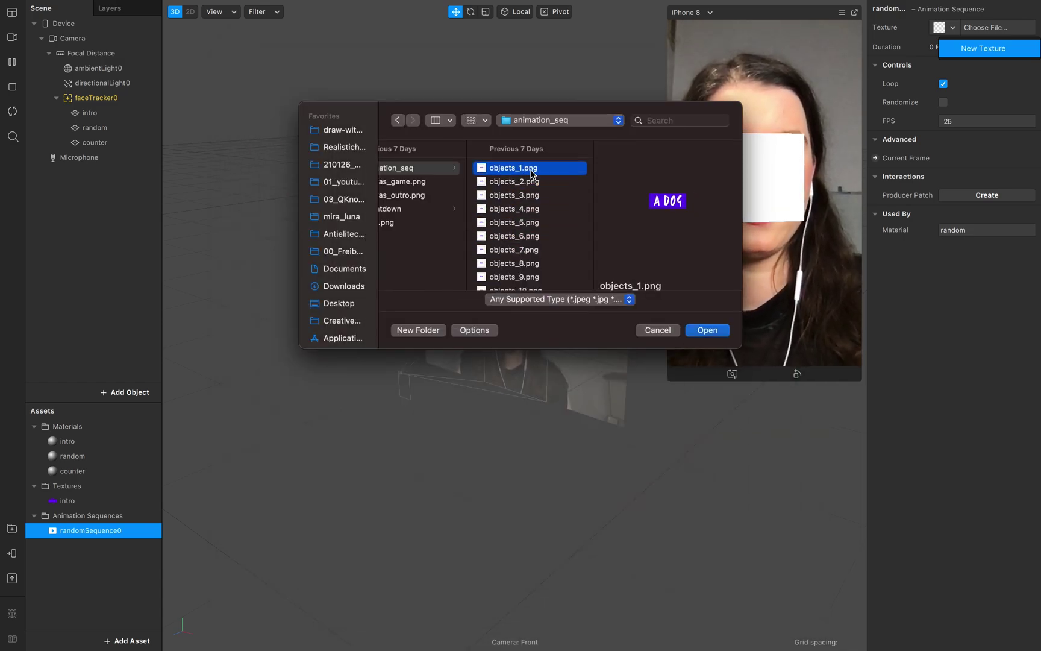
scroll(527, 259, "down", 3)
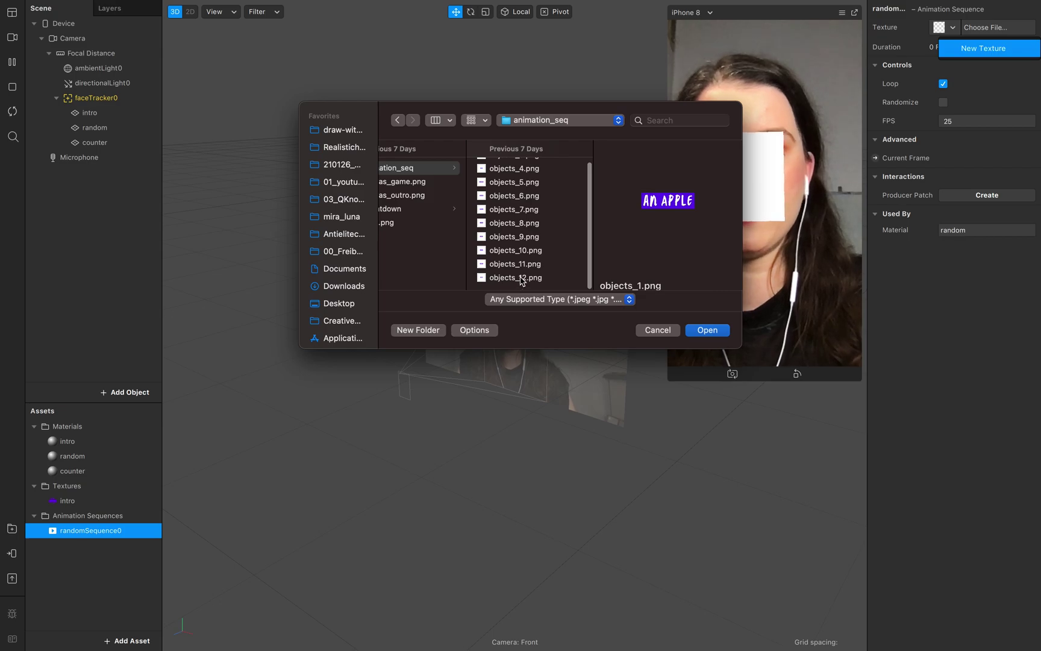
left_click(522, 278, "shift")
left_click(706, 329)
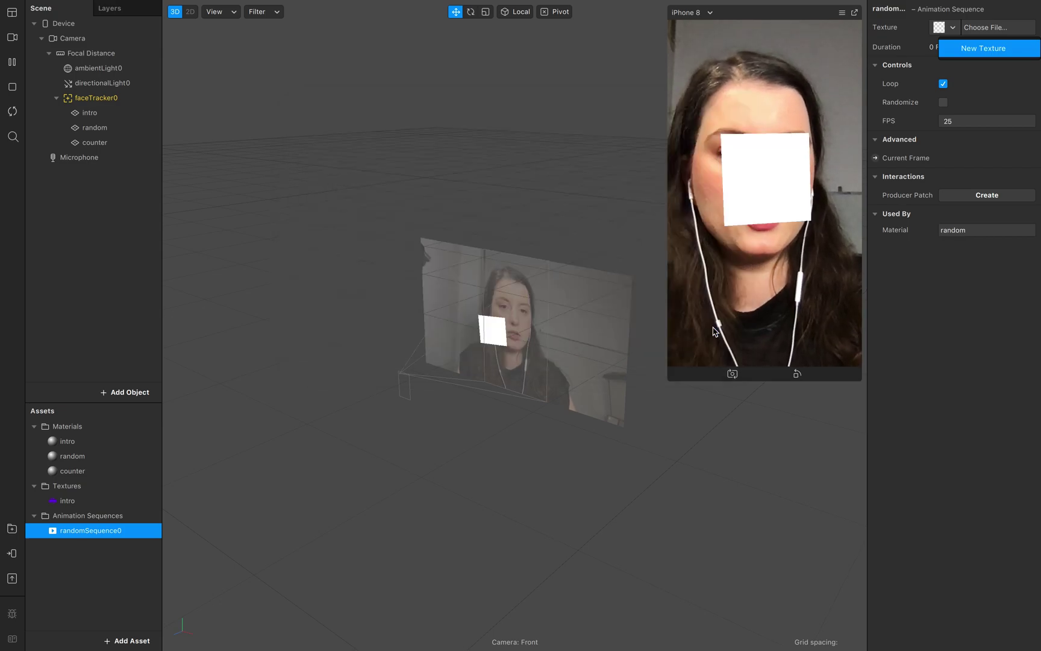
Create a new animation sequence as the diffuse texture of the counter plane's material
left_click(91, 143)
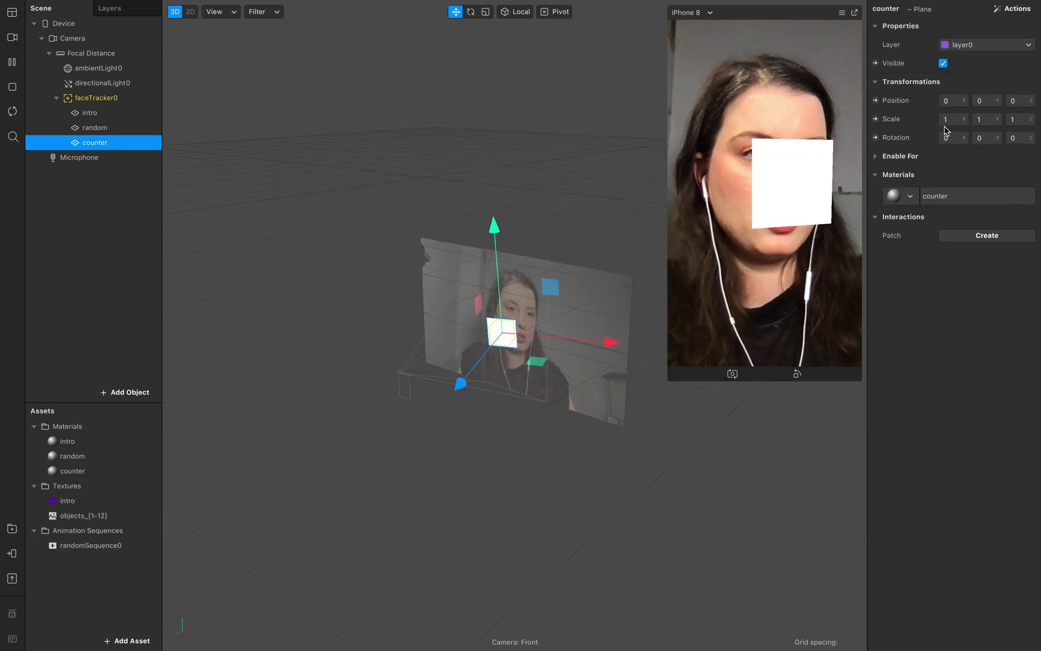
left_click(940, 197)
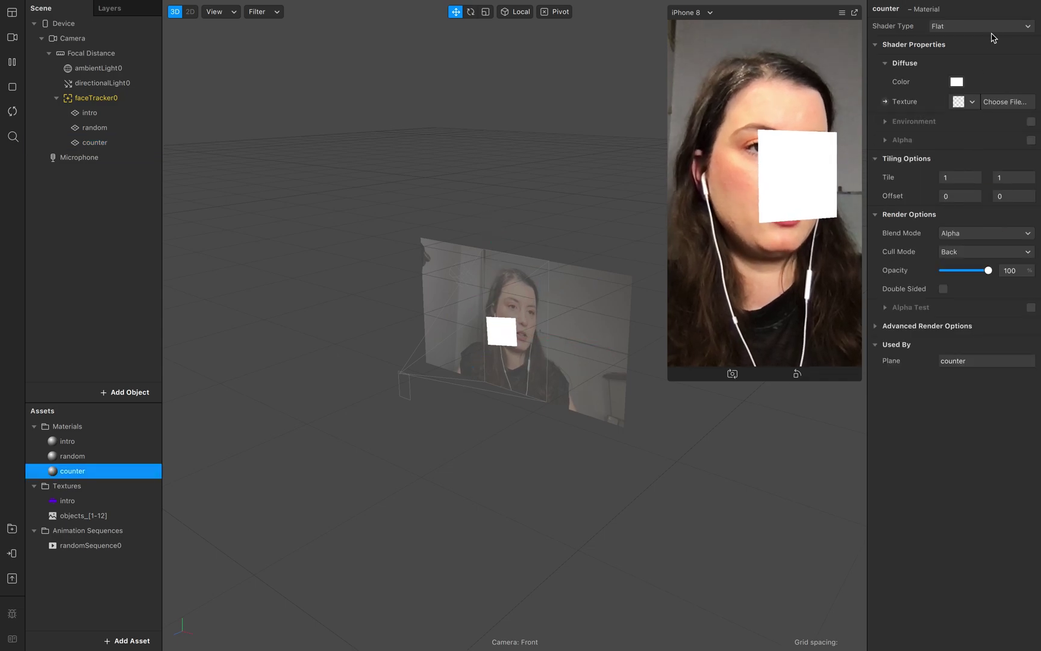
left_click(965, 102)
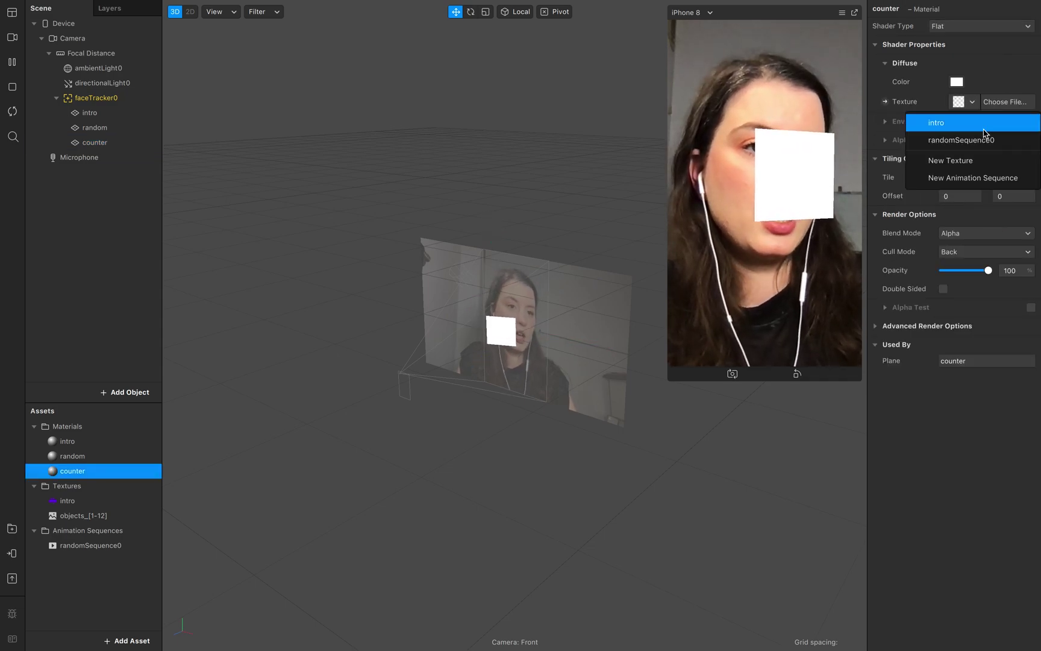
left_click(968, 178)
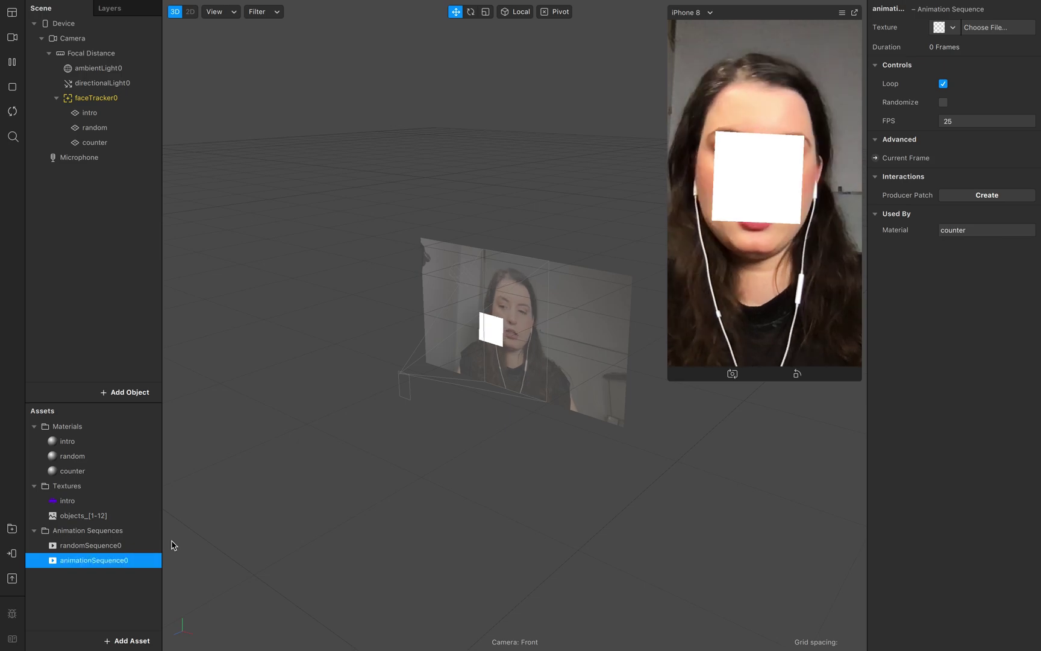
Rename the counter material's animation sequence as counterSequence0
left_click(88, 569)
left_click(87, 564)
left_click(87, 563)
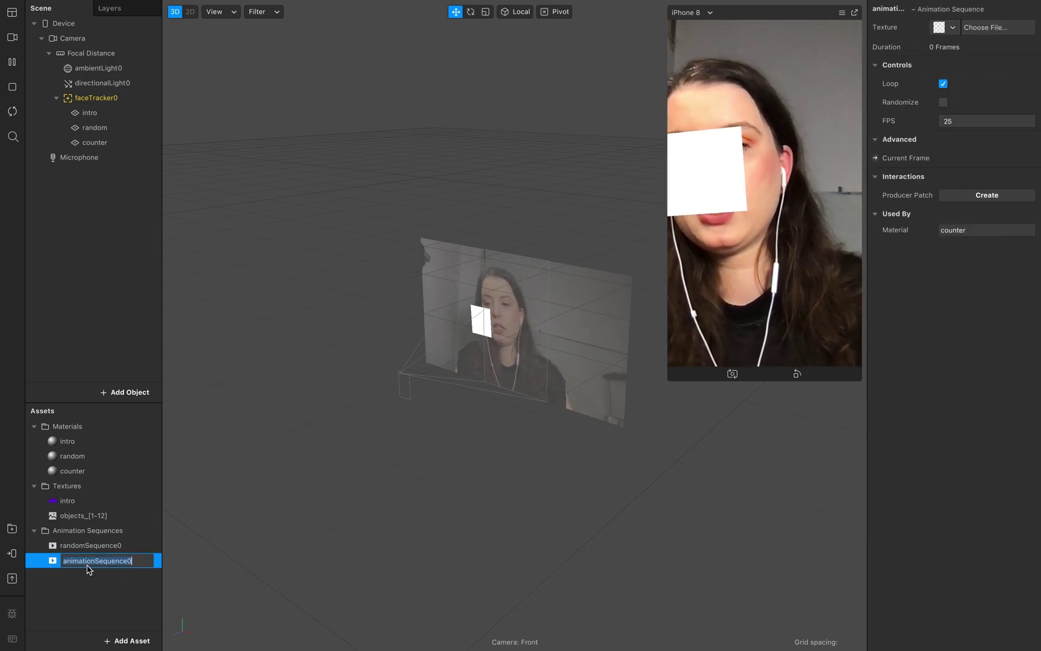
key("shift+Left")
key("shift+Left")
key("shift+Left")
key("shift+Left")
key("shift+Left")
key("shift+Left")
key("shift+Left")
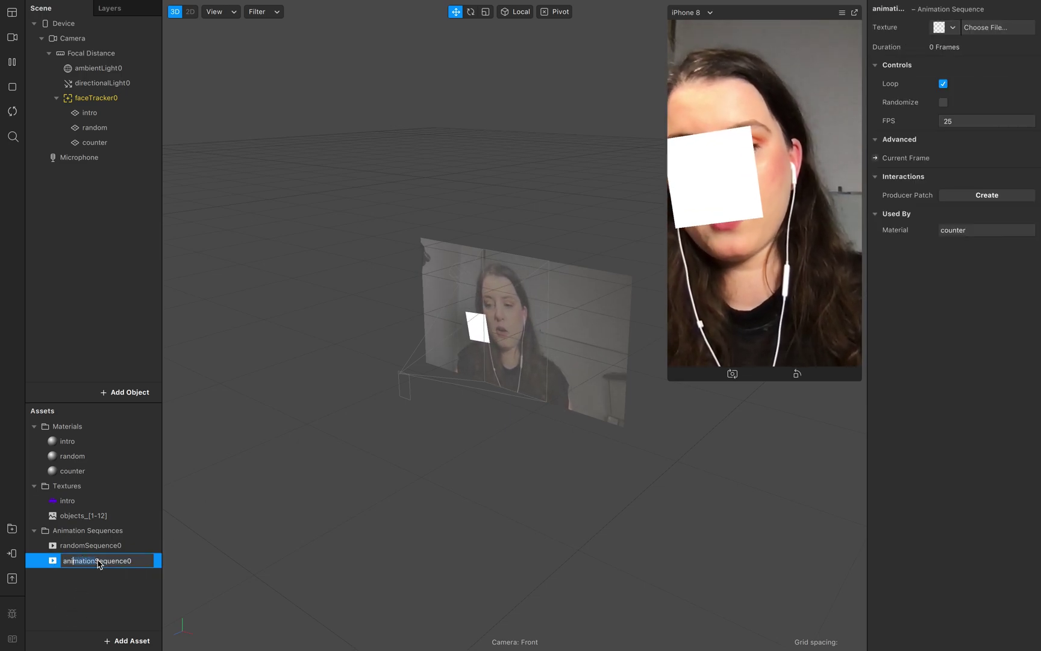
type("counter")
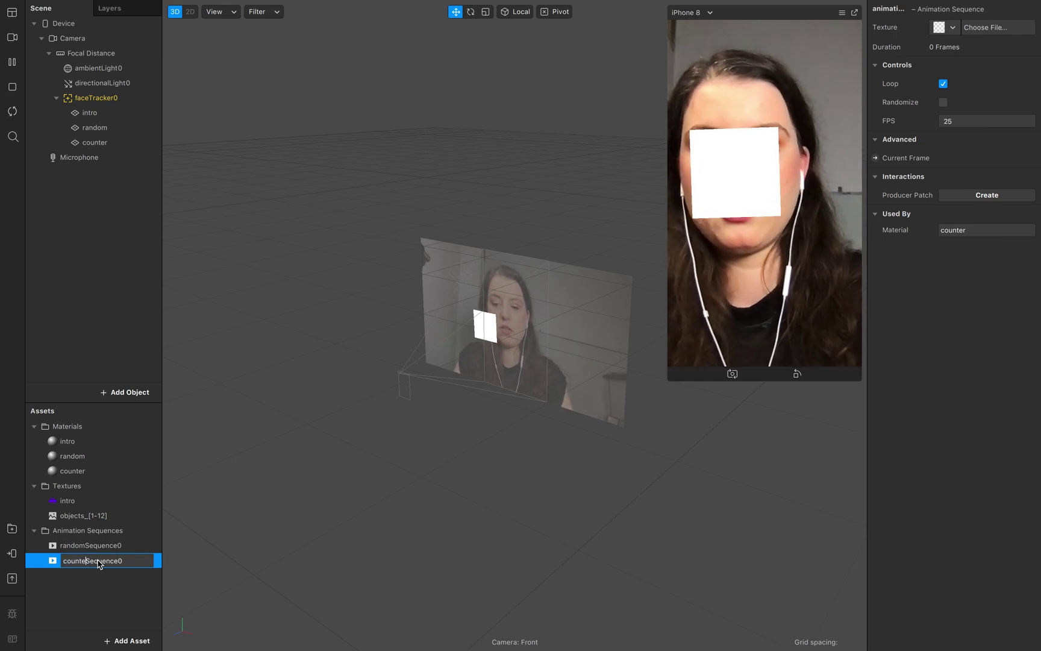
left_click(98, 580)
Load images 1.png to 6.png from the countdown folder as a new texture of counterSequence0
left_click(114, 562)
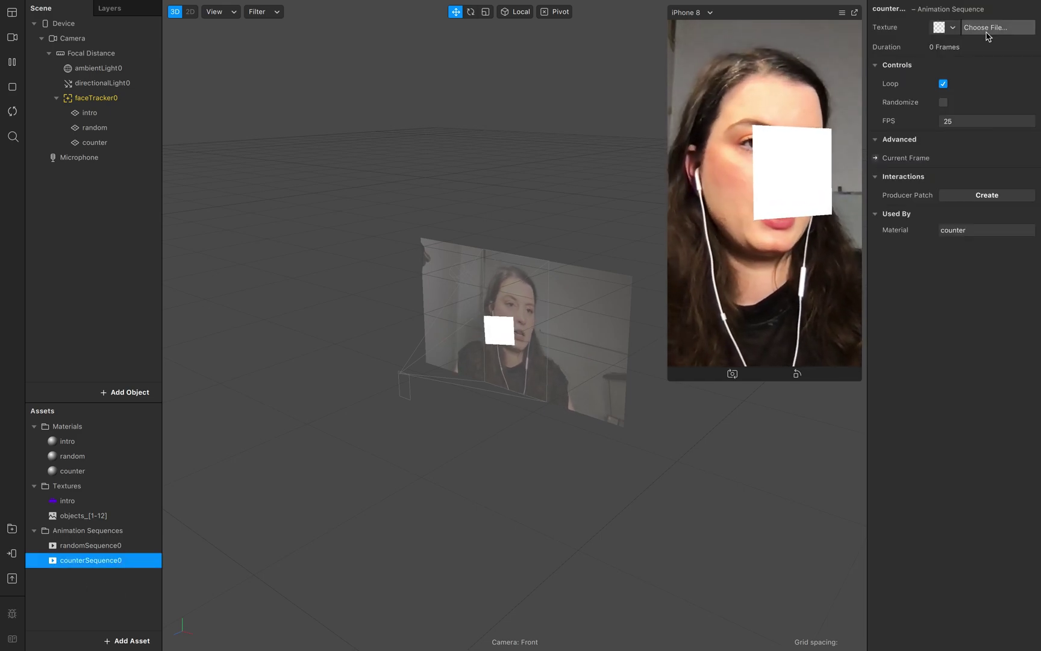
left_click(951, 27)
left_click(971, 69)
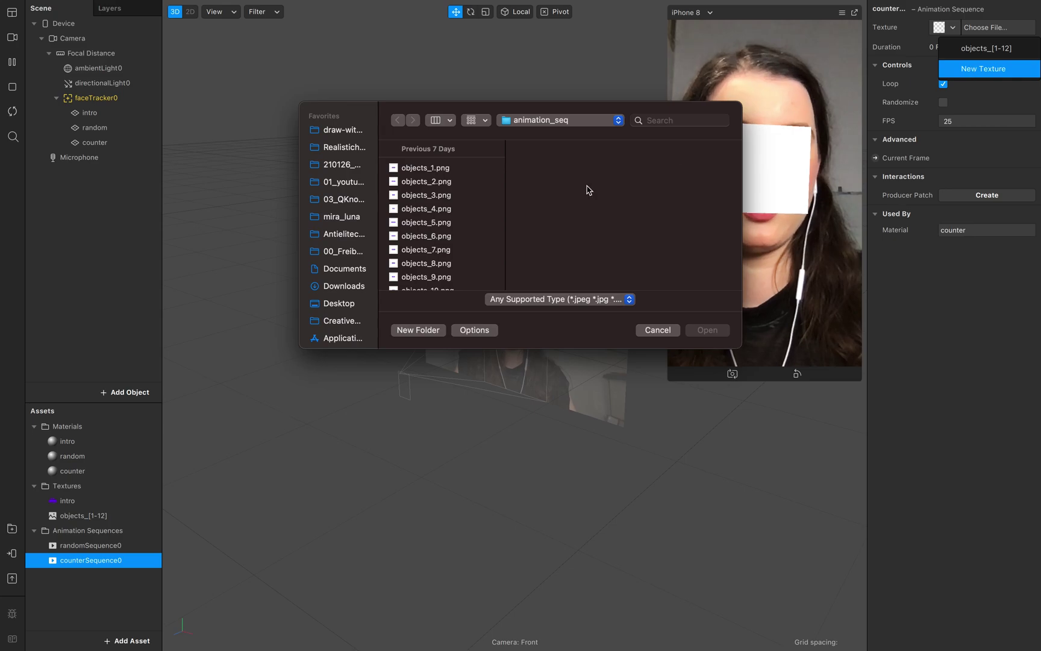
left_click(541, 121)
left_click(553, 136)
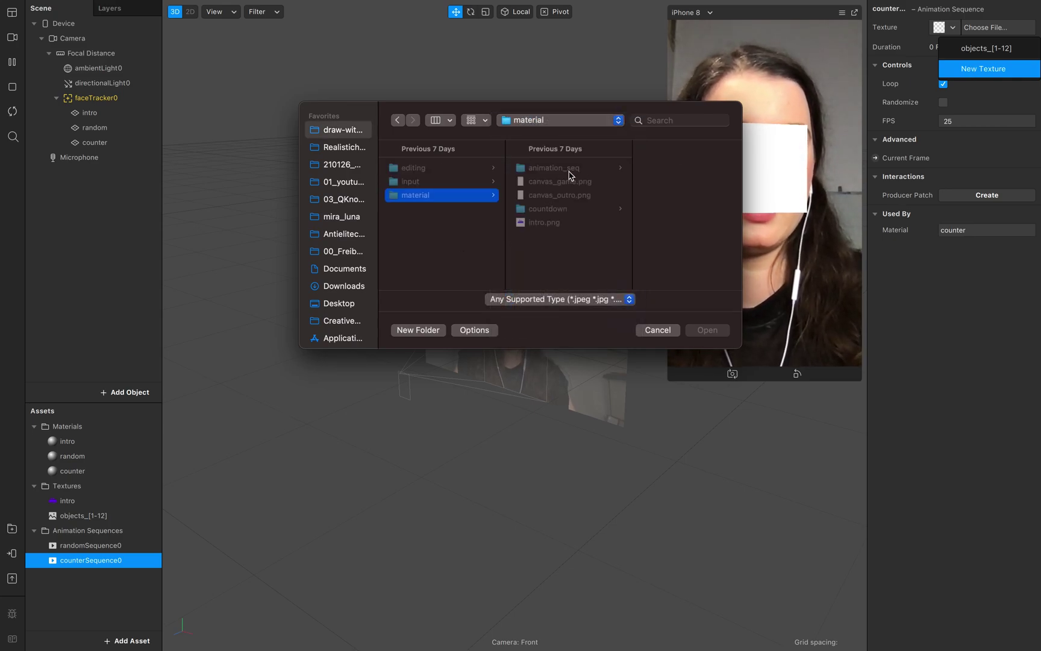
left_click(561, 211)
left_click(640, 172)
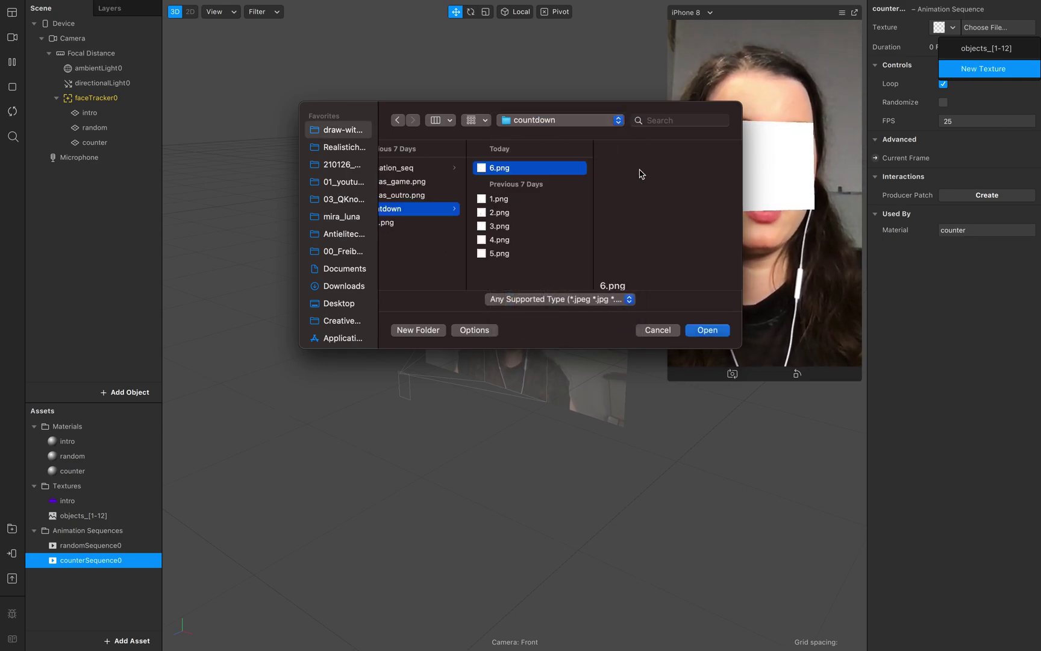
key("Down")
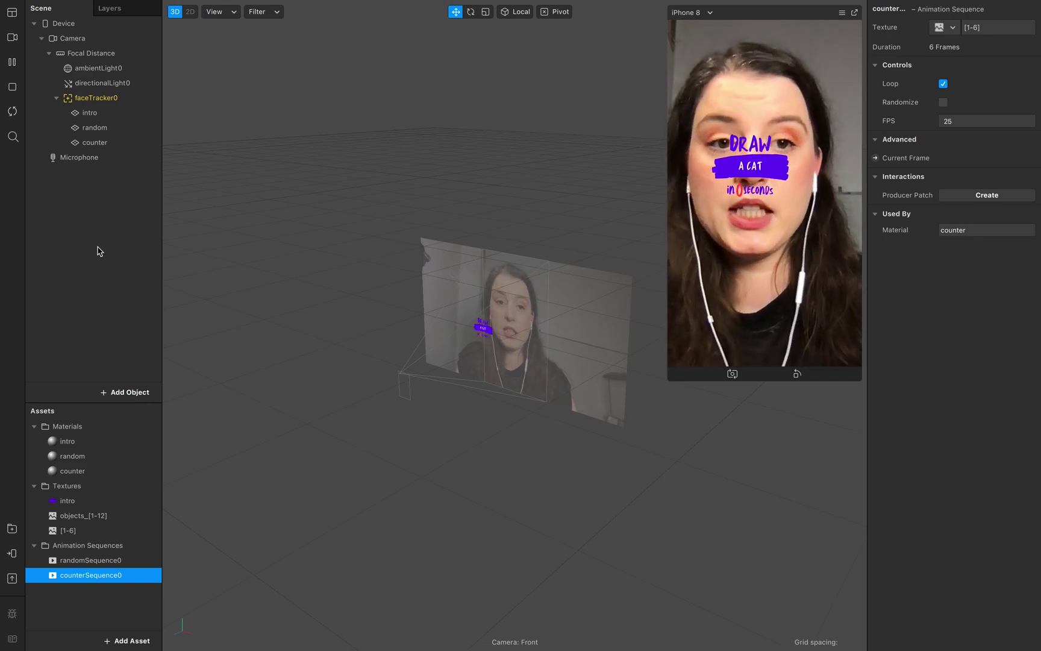
Show the Patch Editor and enlarge it to cover most of the workspace height
left_click(100, 99)
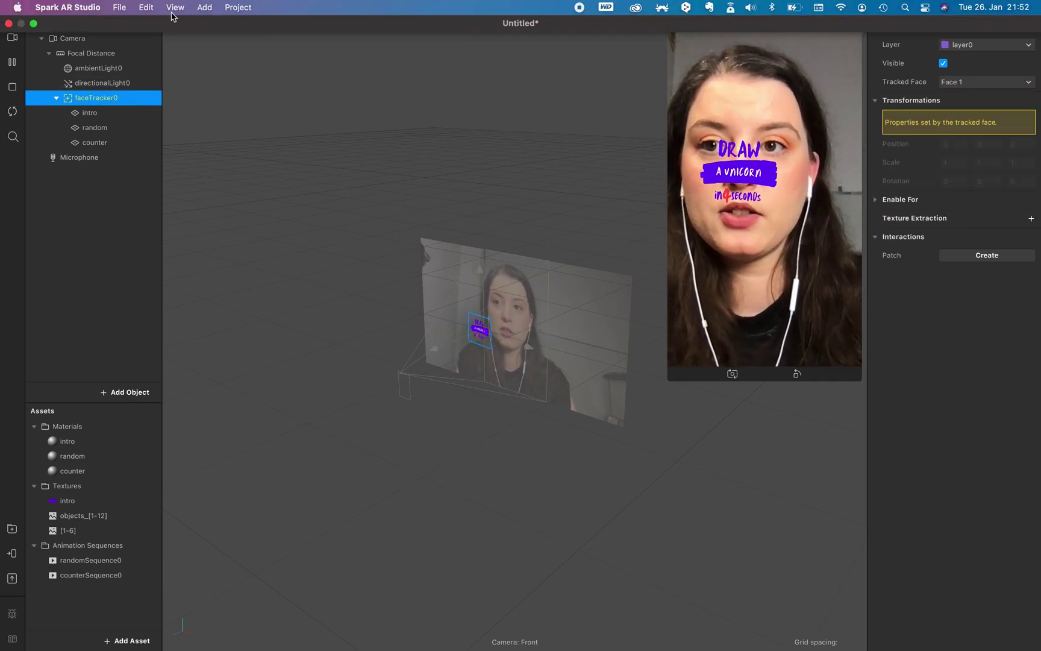
left_click(152, 7)
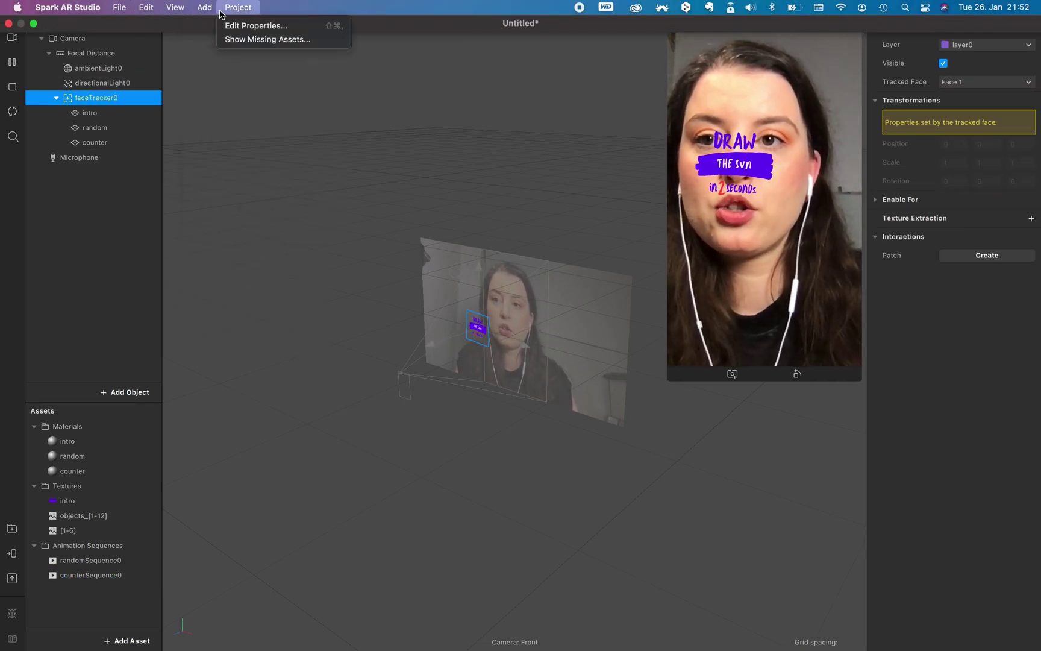
mouse_move(177, 7)
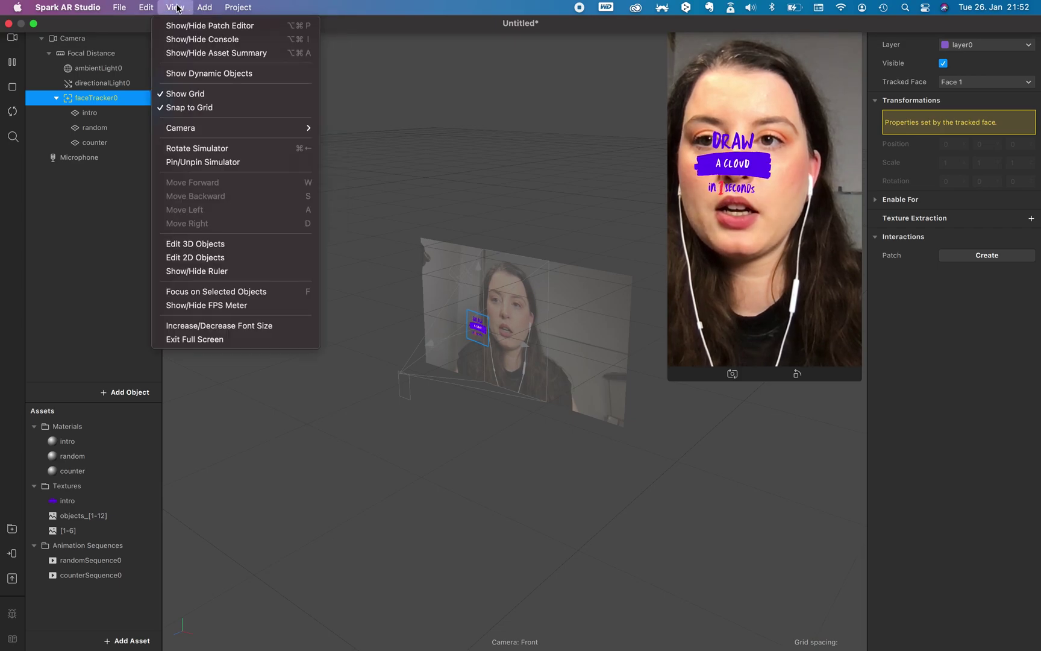
left_click(216, 26)
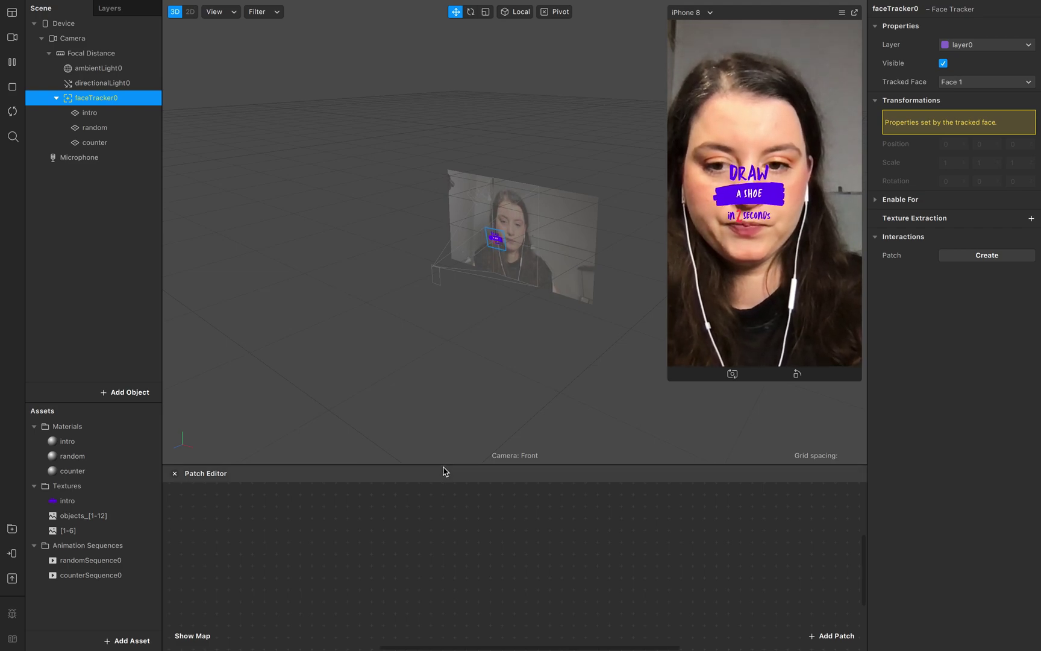
left_click_drag(442, 470, 479, 216)
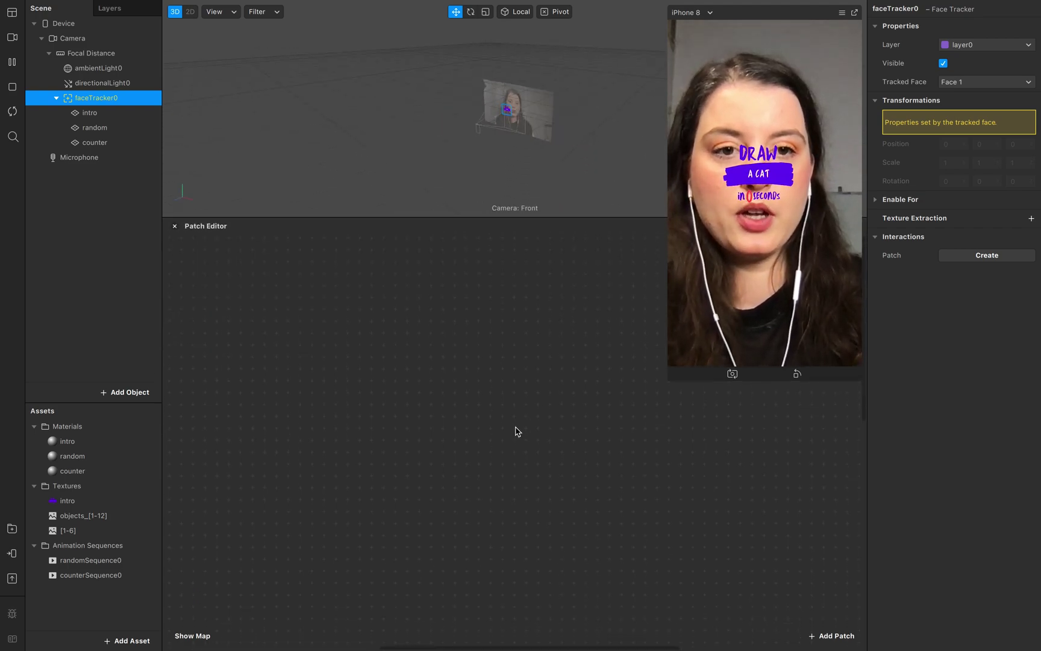
left_click(106, 114)
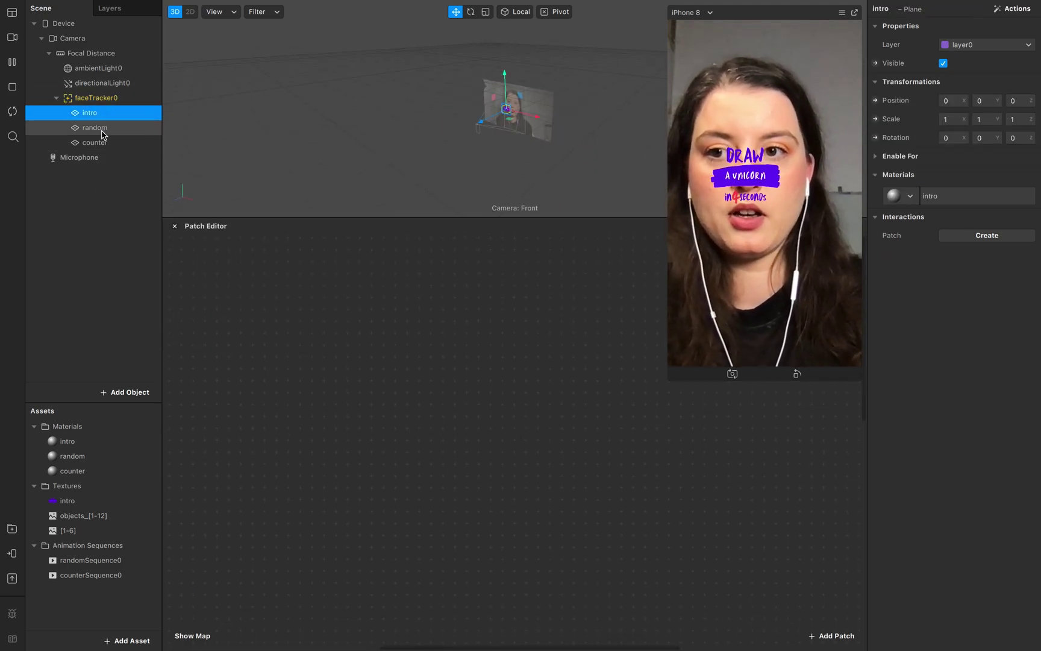
left_click(102, 144, "shift")
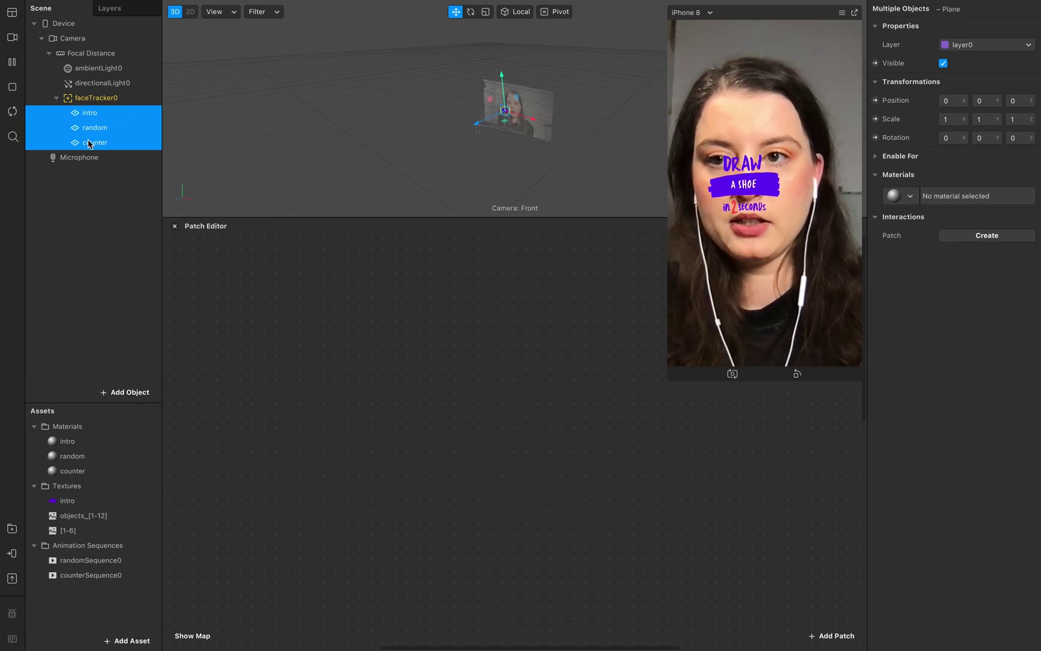
left_click(94, 178)
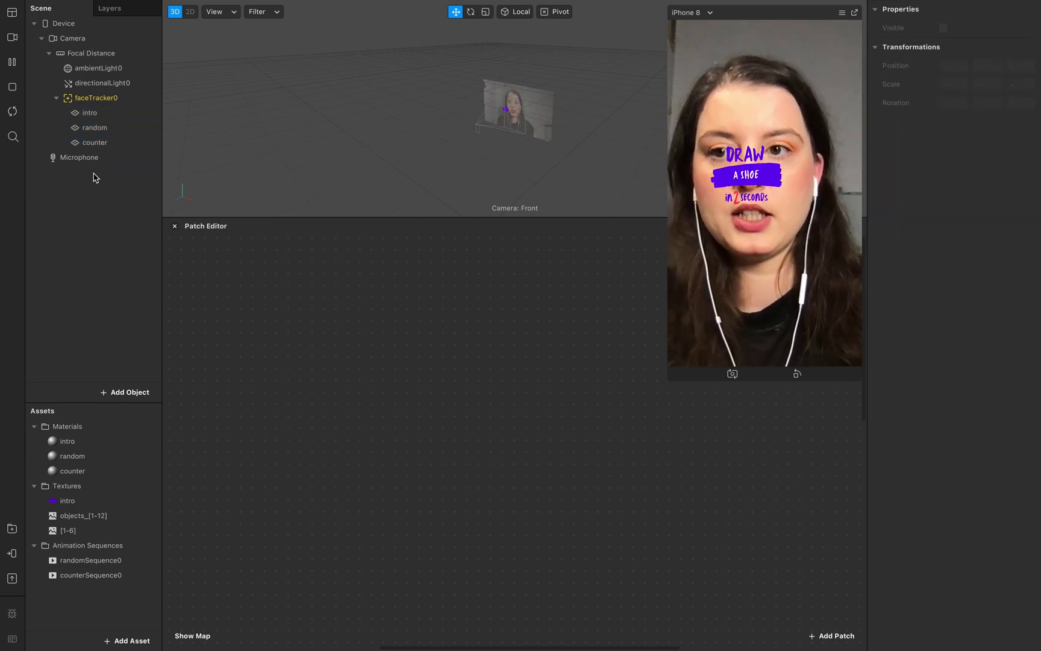
Add a null object to the scene and nest it under faceTracker0
left_click(113, 392)
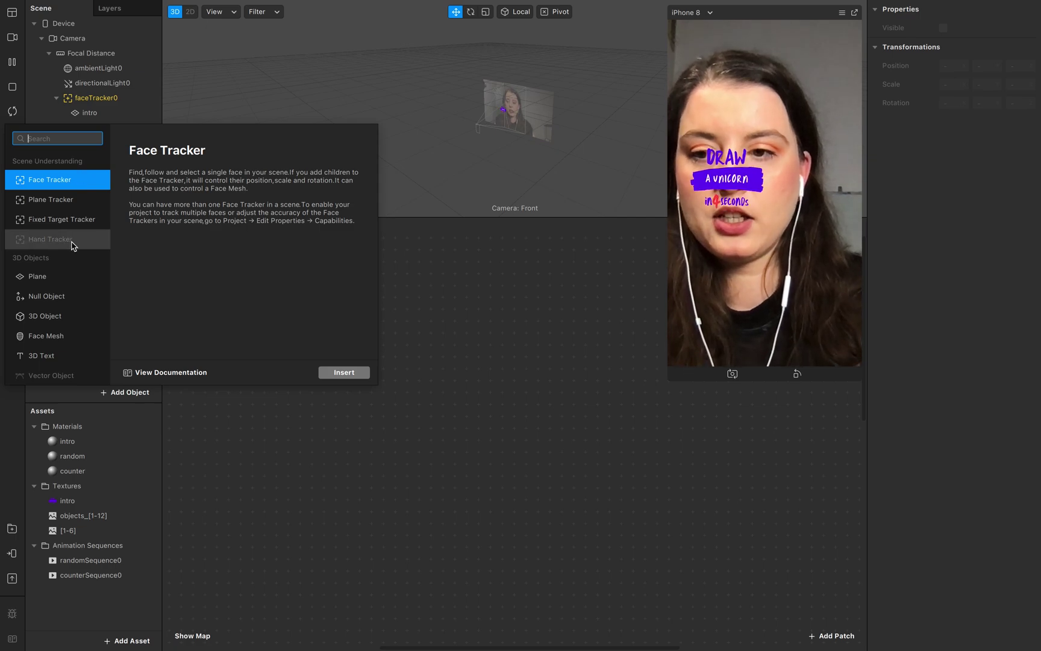
left_click(70, 298)
left_click(343, 372)
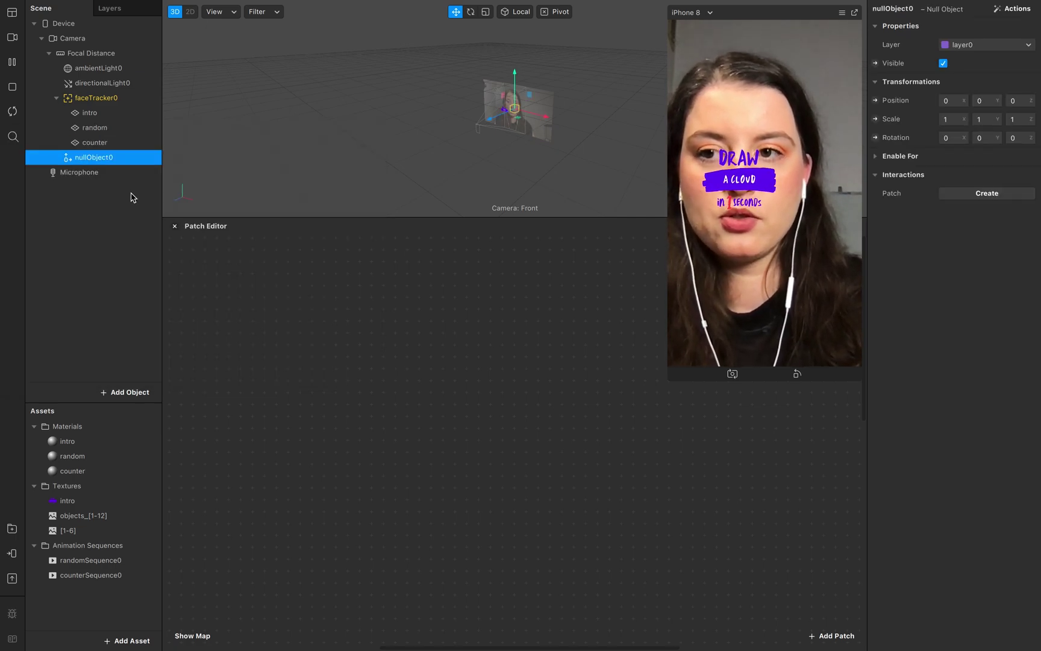
left_click_drag(100, 107, 99, 109)
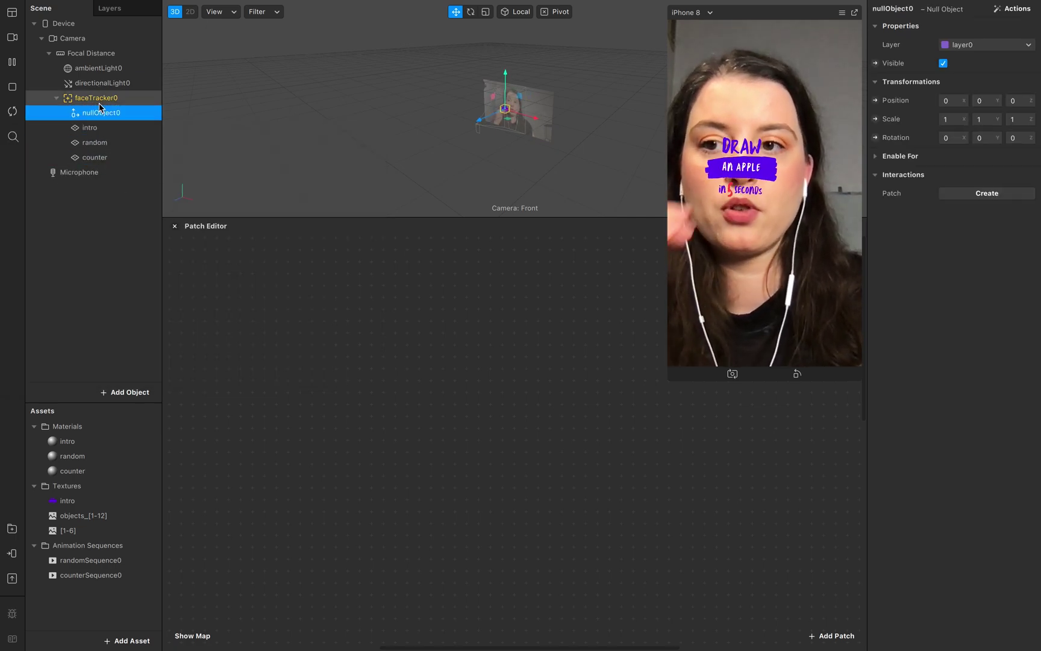
Move the intro, random and counter planes into the null object under the face tracker
left_click(102, 127)
left_click(108, 157, "shift")
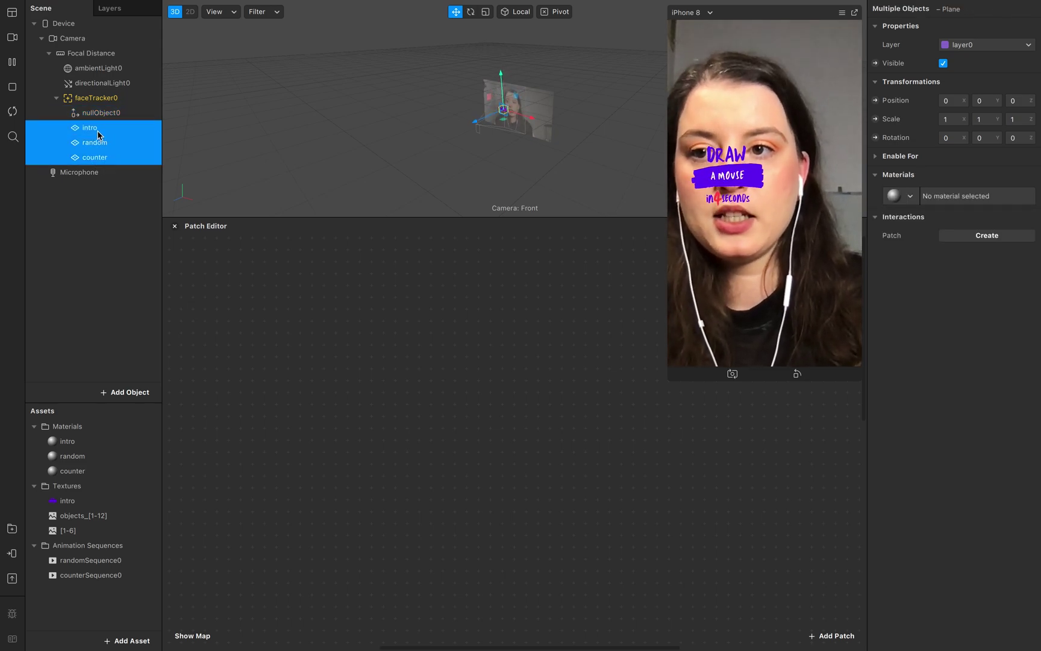
left_click_drag(108, 157, 100, 113)
Rename the null object holding the three planes as ctrl_intro
double_click(100, 112)
type("ctrl")
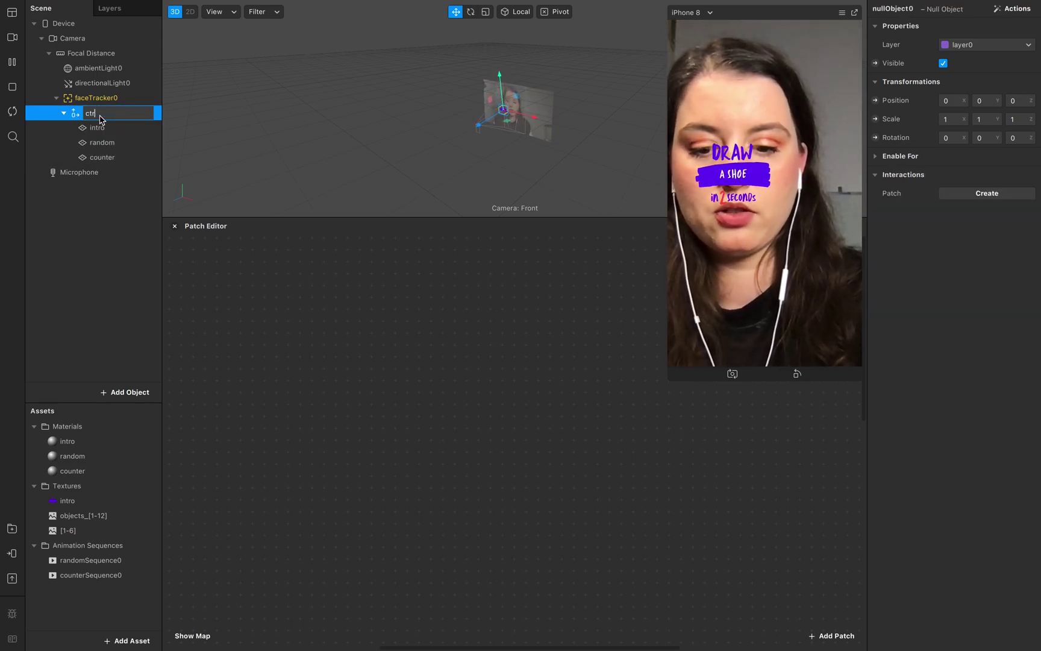
type("_intor")
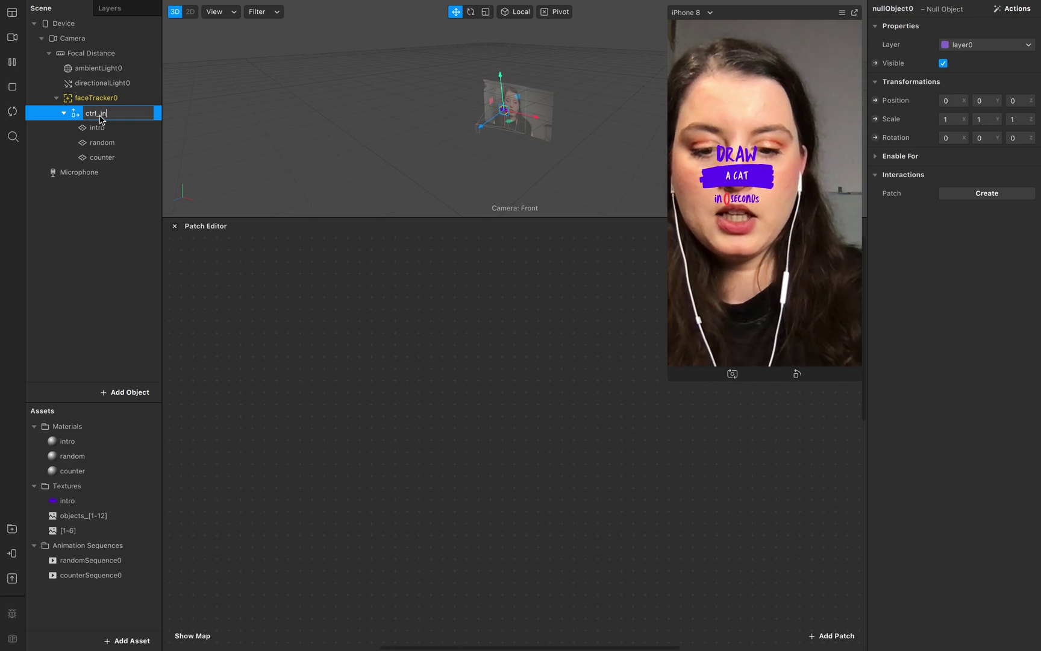
left_click(115, 210)
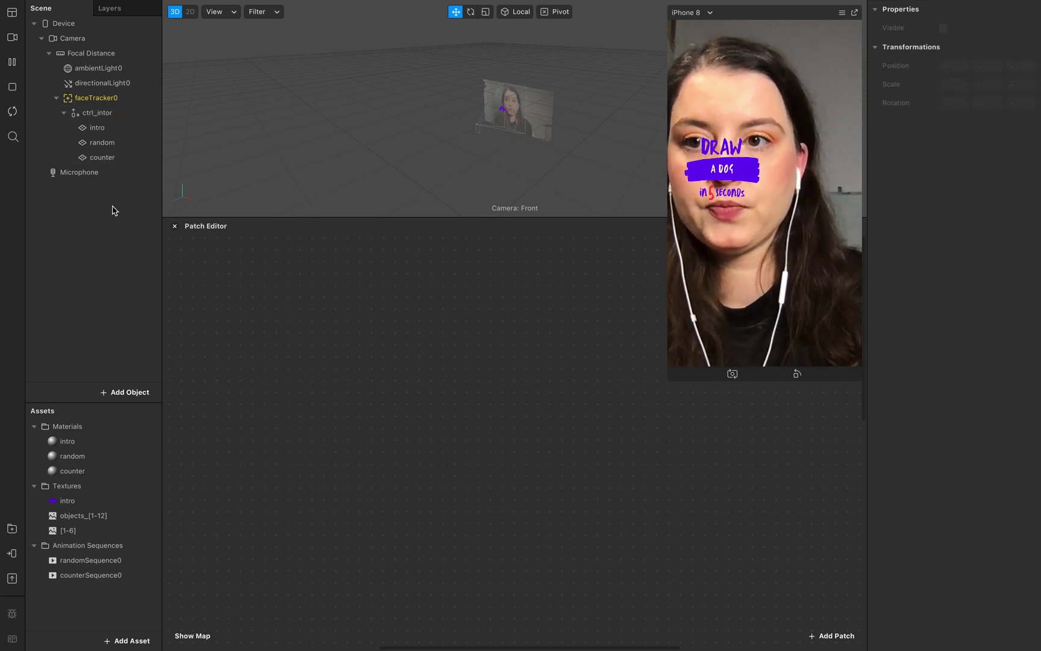
double_click(120, 115)
type("ro")
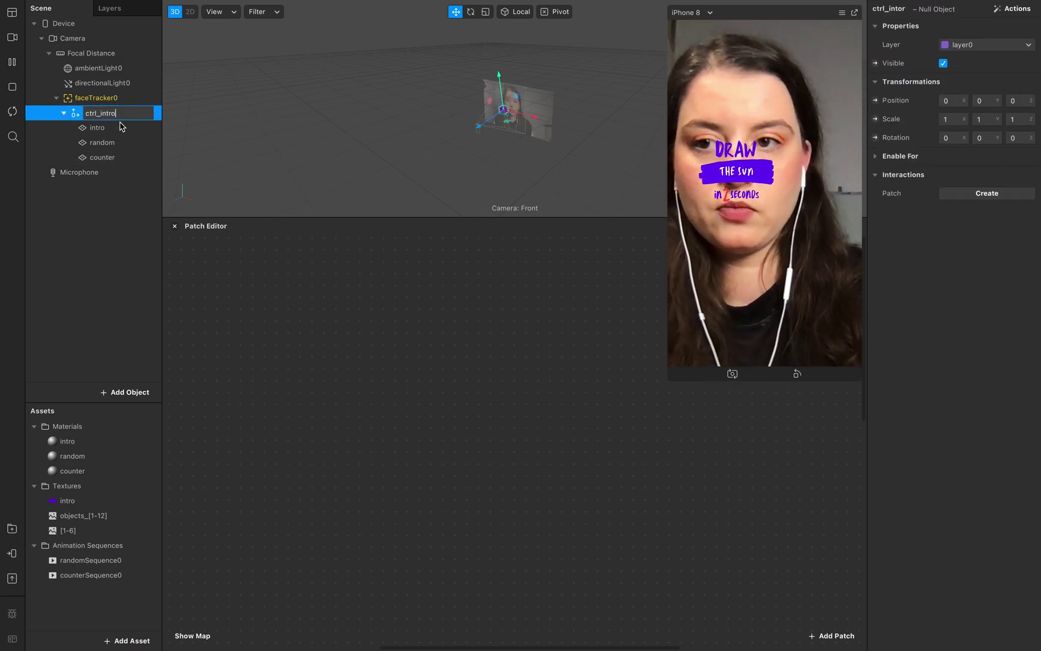
left_click(146, 320)
Apply the Position On Face action to the intro plane with the Forehead option
left_click(127, 132)
left_click(132, 158, "shift")
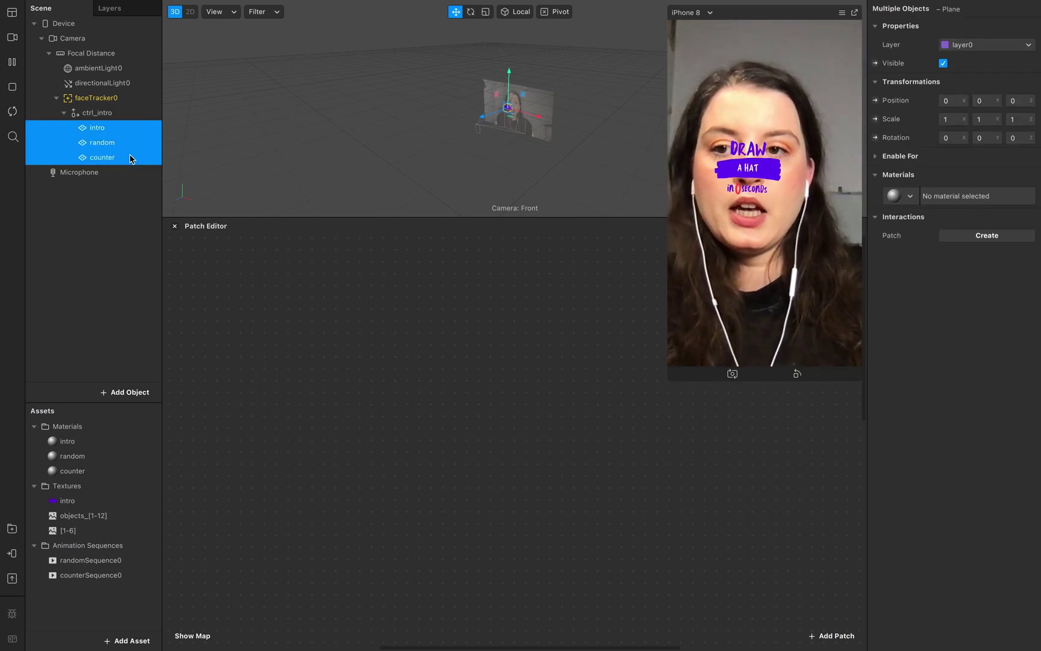
left_click(56, 272)
left_click(111, 133)
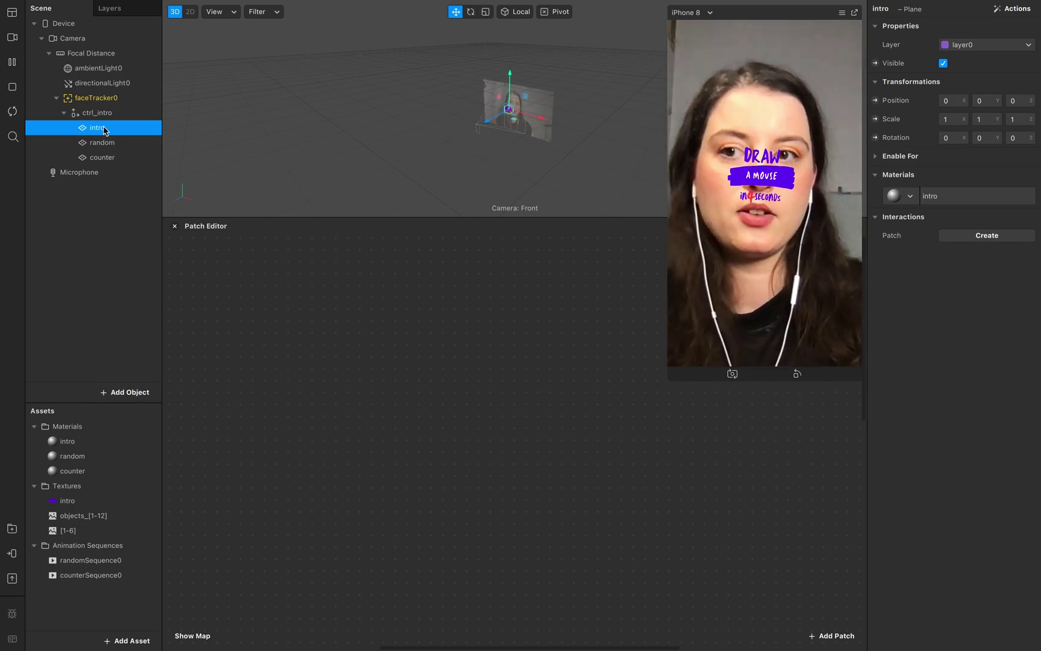
left_click(1014, 11)
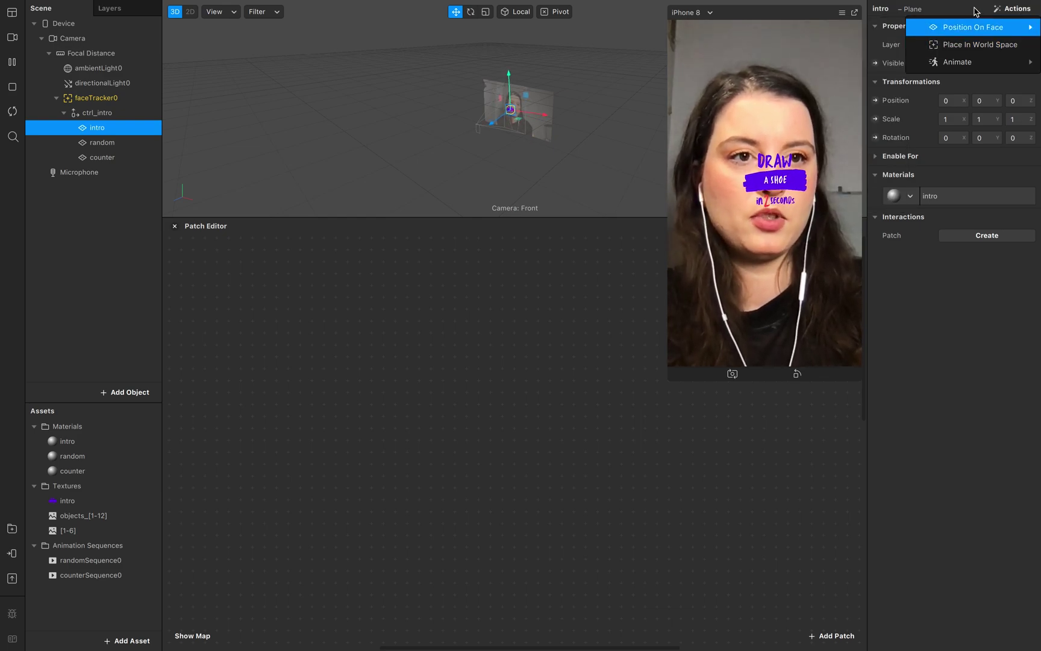
mouse_move(962, 30)
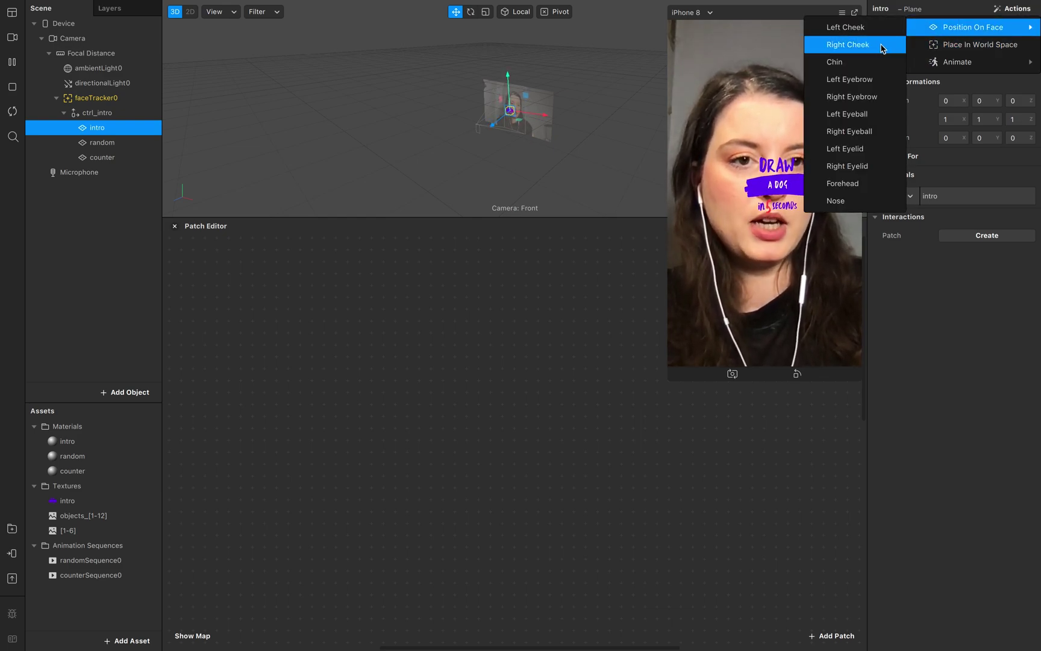
left_click(855, 184)
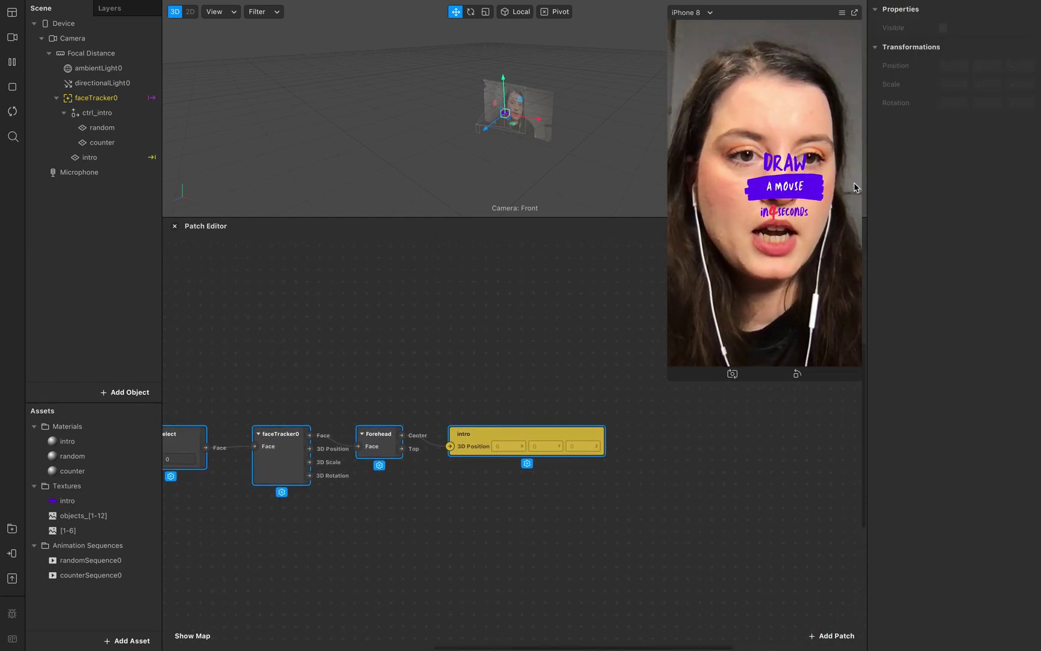
Arrange the patch graph by moving the Forehead patch and the intro position patch above the faceTracker0 patch
left_click(724, 519)
left_click_drag(725, 519, 539, 428)
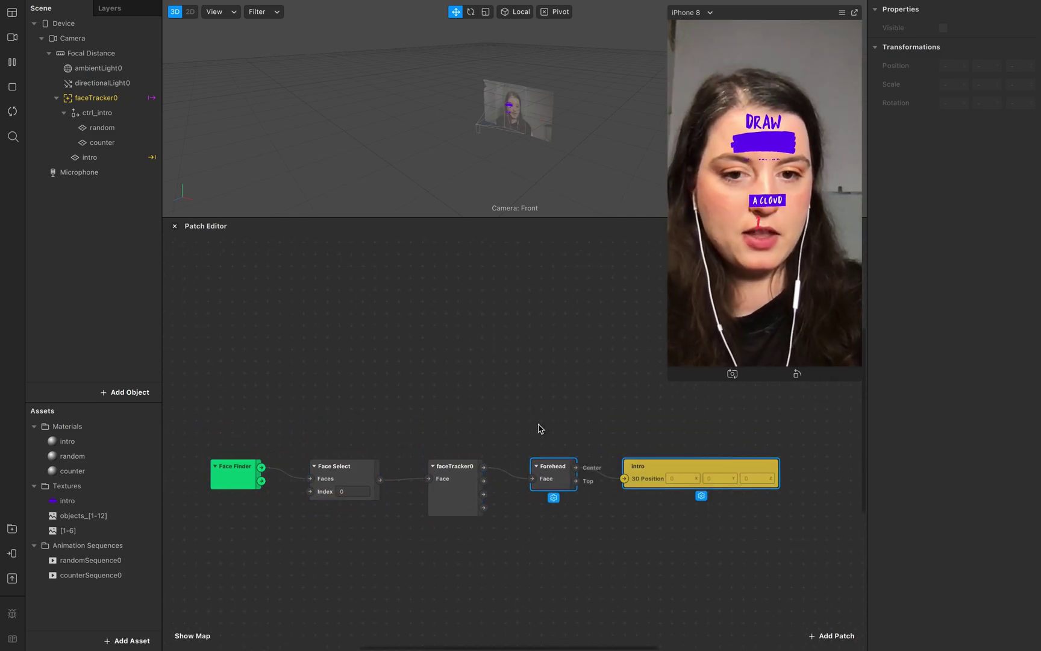
left_click_drag(557, 476, 554, 341)
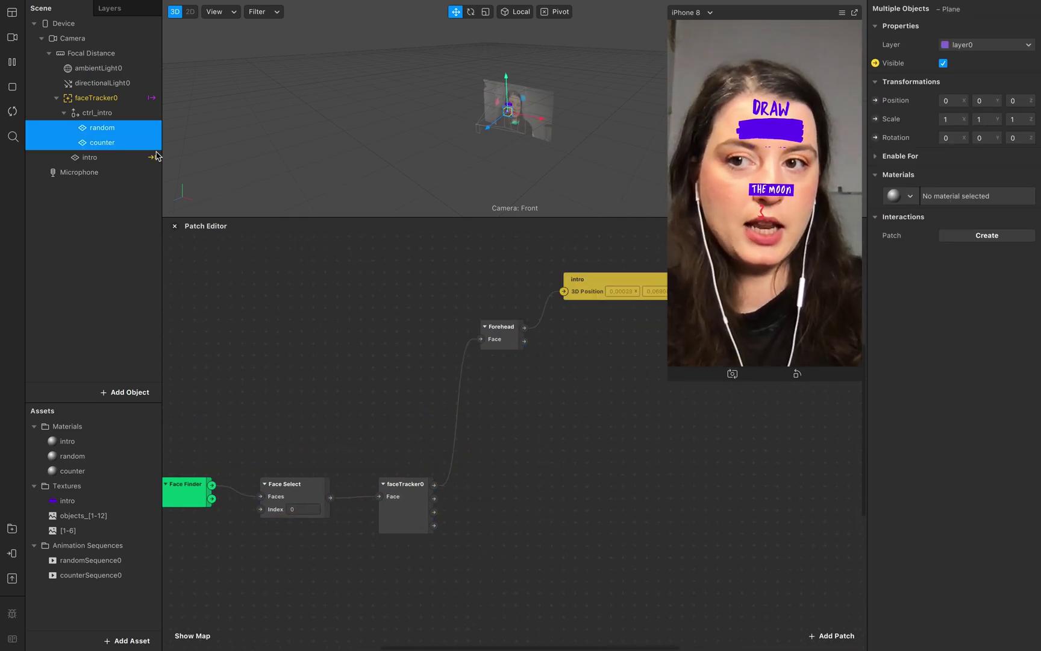
Create position patches for the random and counter planes driven by the Forehead center, and move the intro plane back under ctrl_intro
left_click(875, 102)
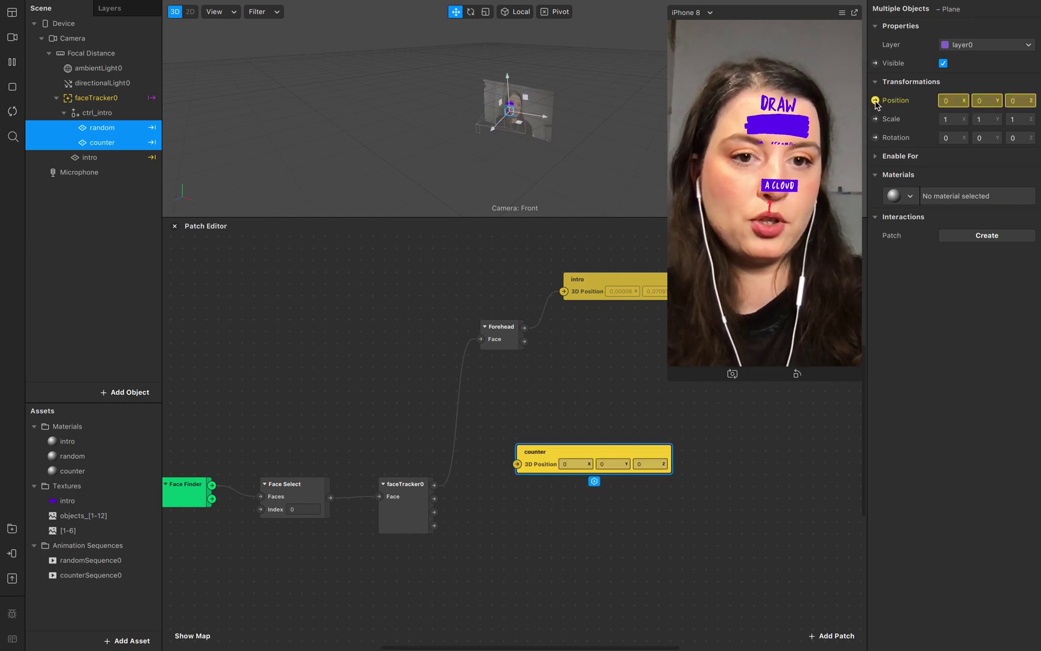
middle_click_drag(569, 445, 508, 515)
left_click_drag(533, 520, 594, 395)
left_click_drag(493, 523, 512, 417)
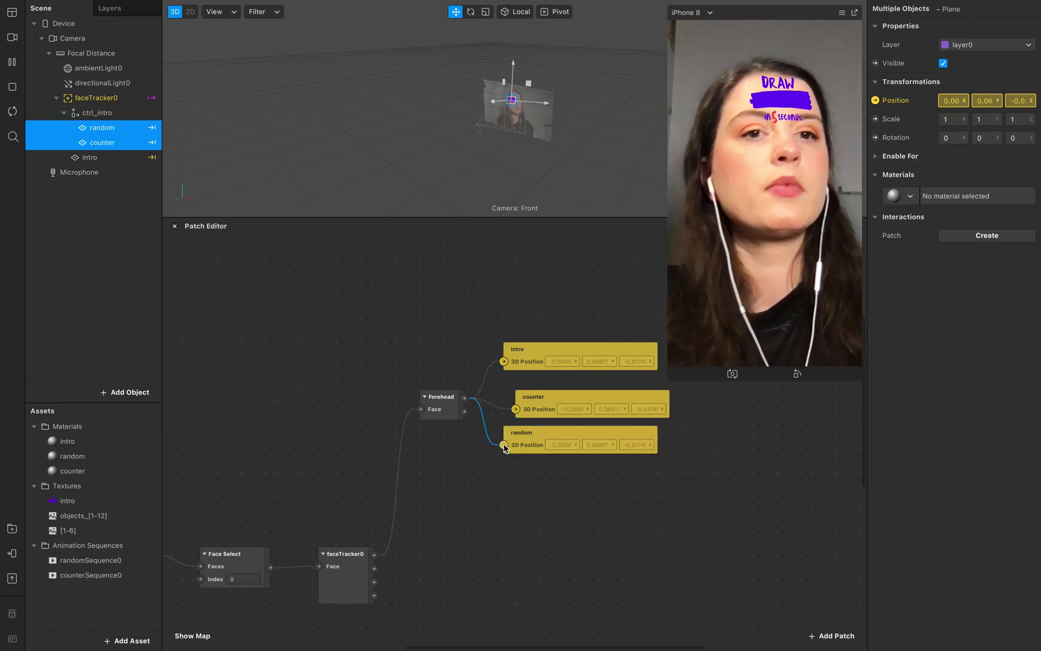
left_click_drag(107, 164, 121, 103)
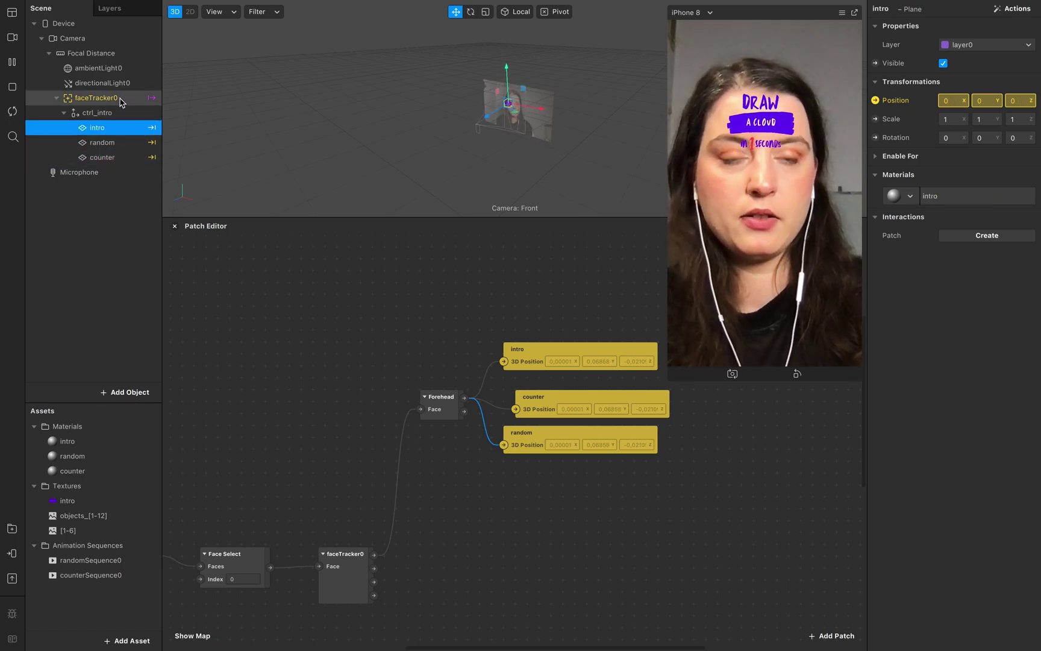
Turn off writing to the depth buffer for the intro, random and counter materials together
left_click(67, 441)
left_click(73, 470, "shift")
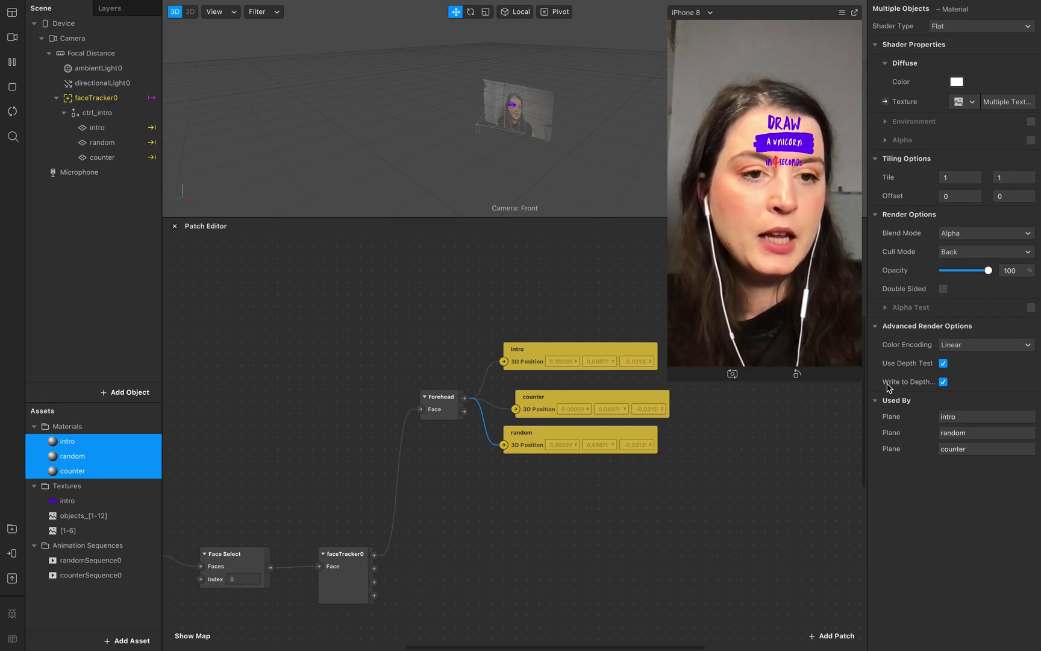
left_click(943, 383)
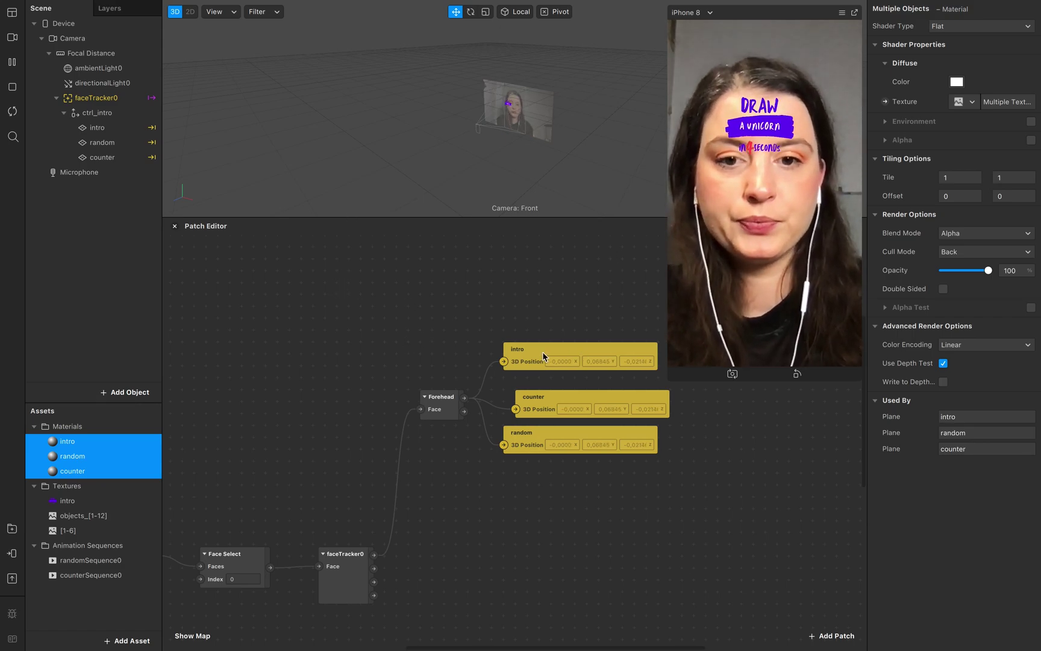
Set ctrl_intro's X and Y scale to 1,3 and bring it forward to about 0,02 on Z
left_click(108, 126)
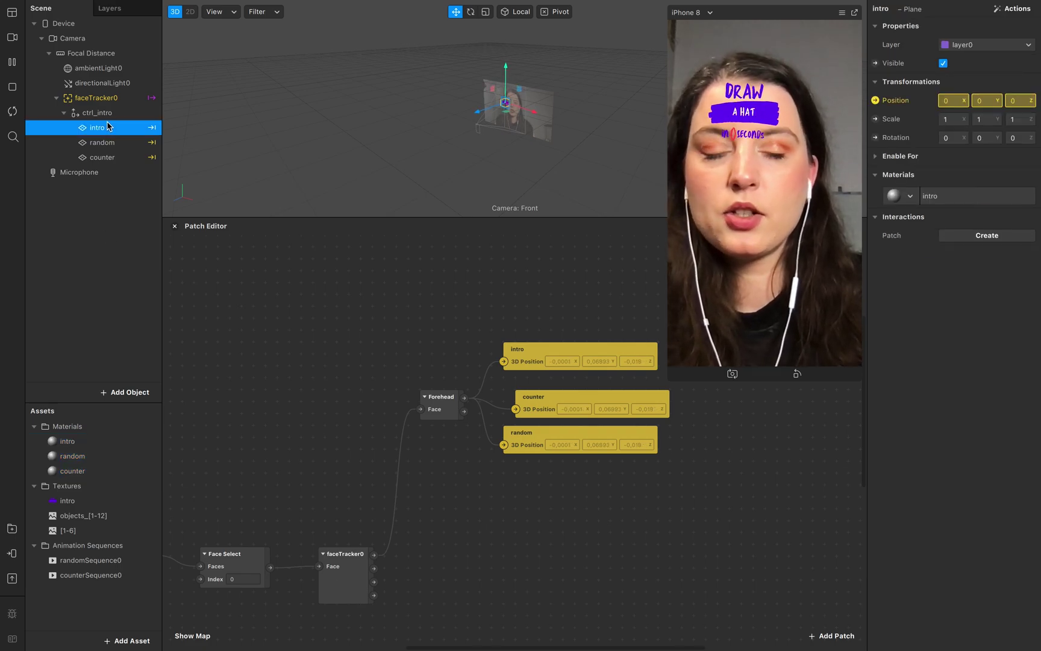
left_click(99, 113)
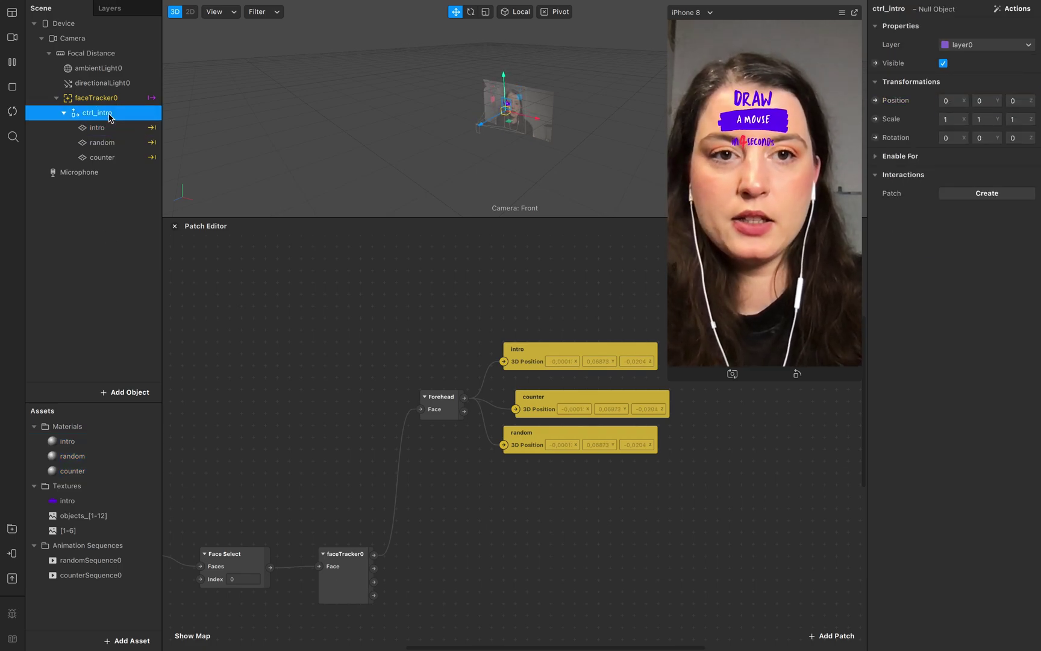
left_click(953, 119)
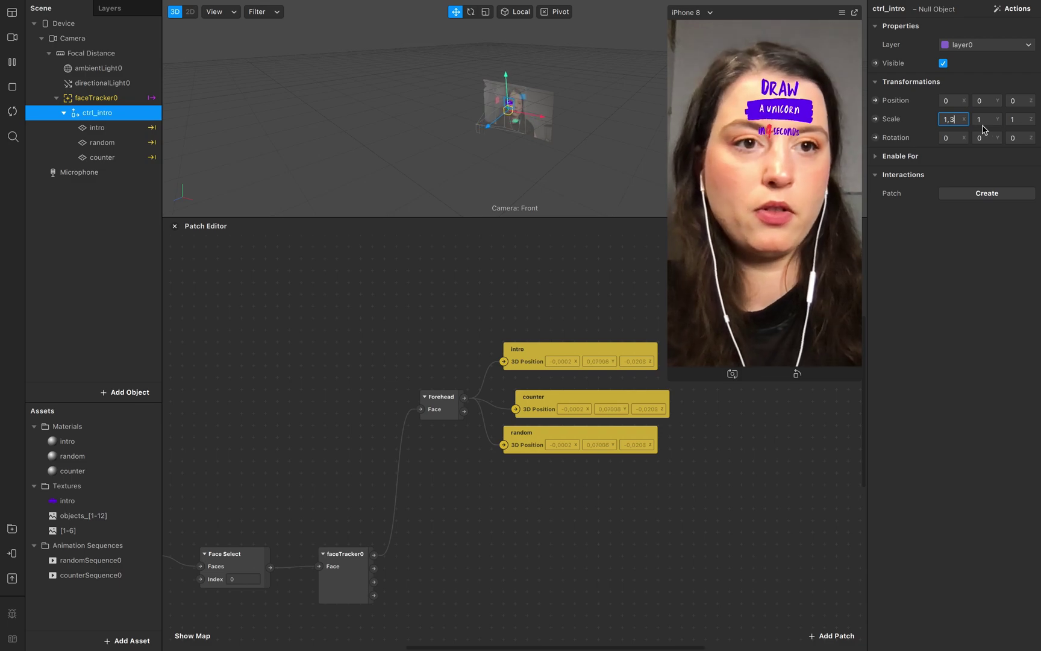
left_click(985, 120)
type(",3")
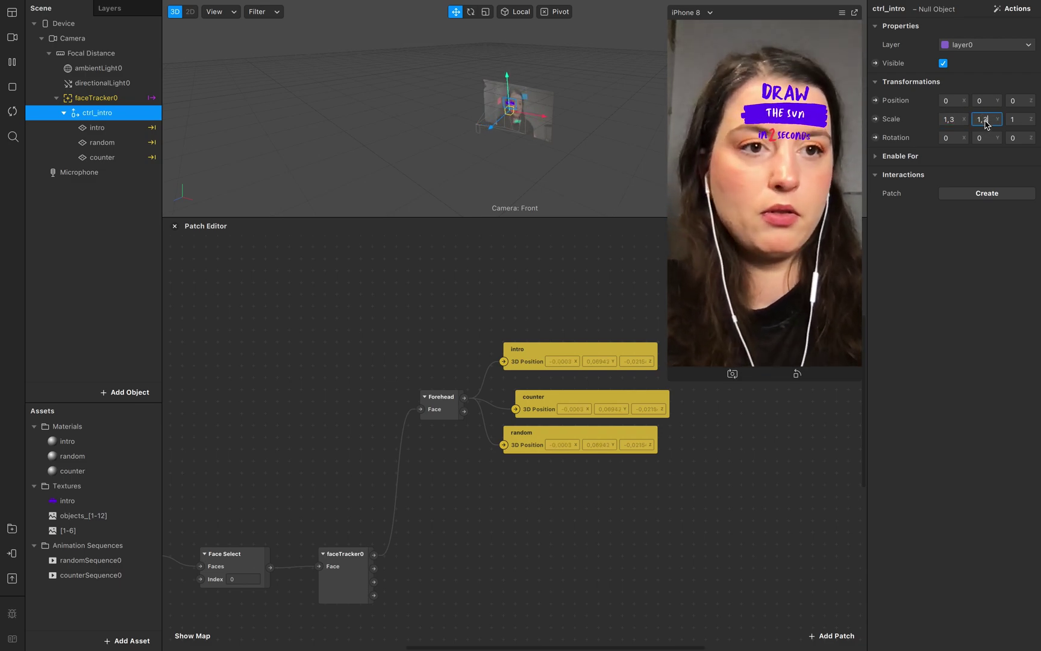
left_click(957, 120)
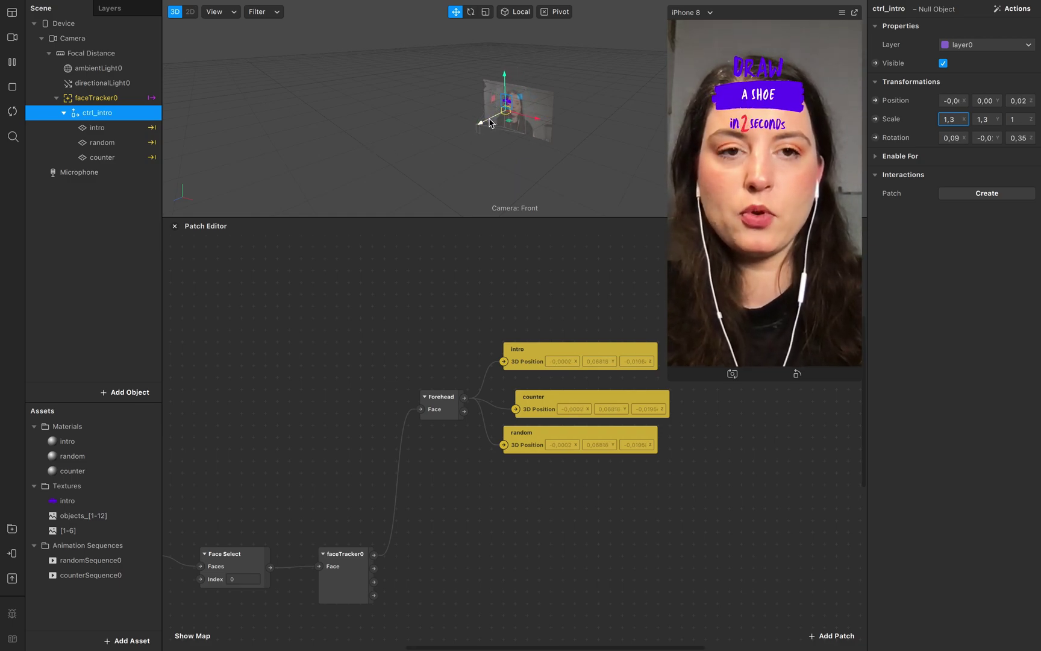
Wrap the Forehead patch and its three position patches in a comment titled "intro setting"
left_click(321, 423)
scroll(486, 467, "down", 2)
scroll(644, 489, "up", 2)
left_click_drag(685, 460, 412, 329)
right_click(539, 345)
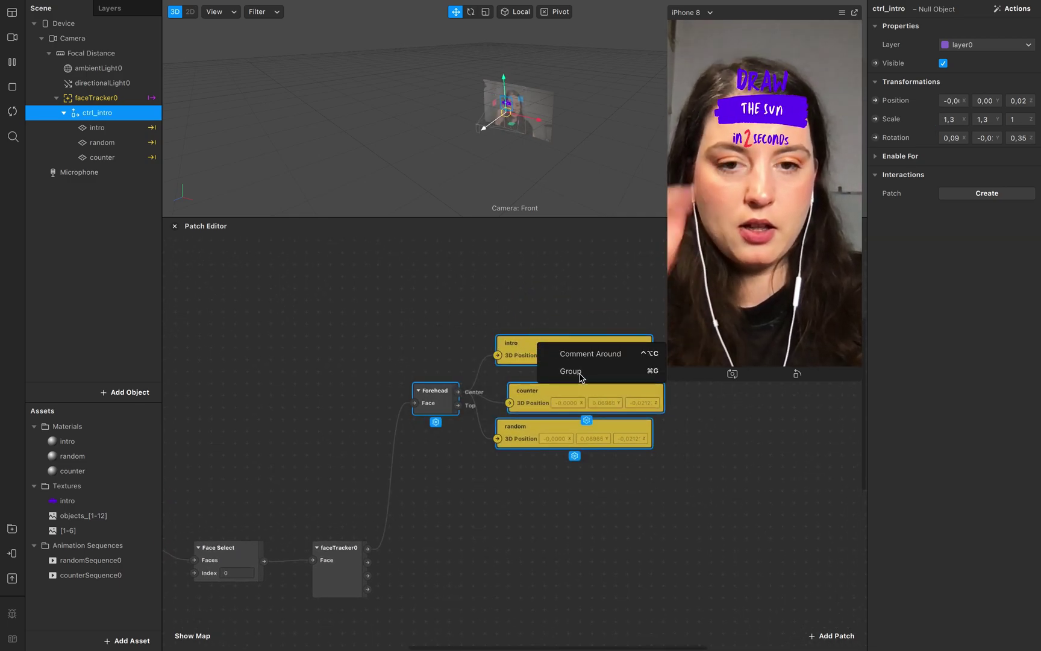
left_click(589, 354)
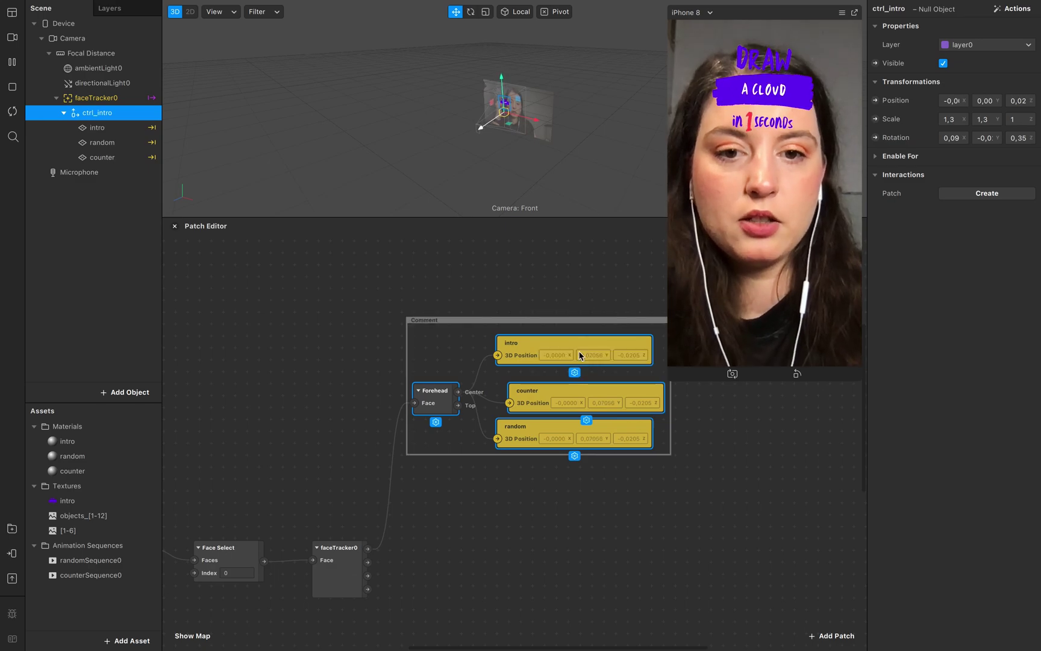
double_click(440, 326)
double_click(437, 327)
type("intro")
type(" setu")
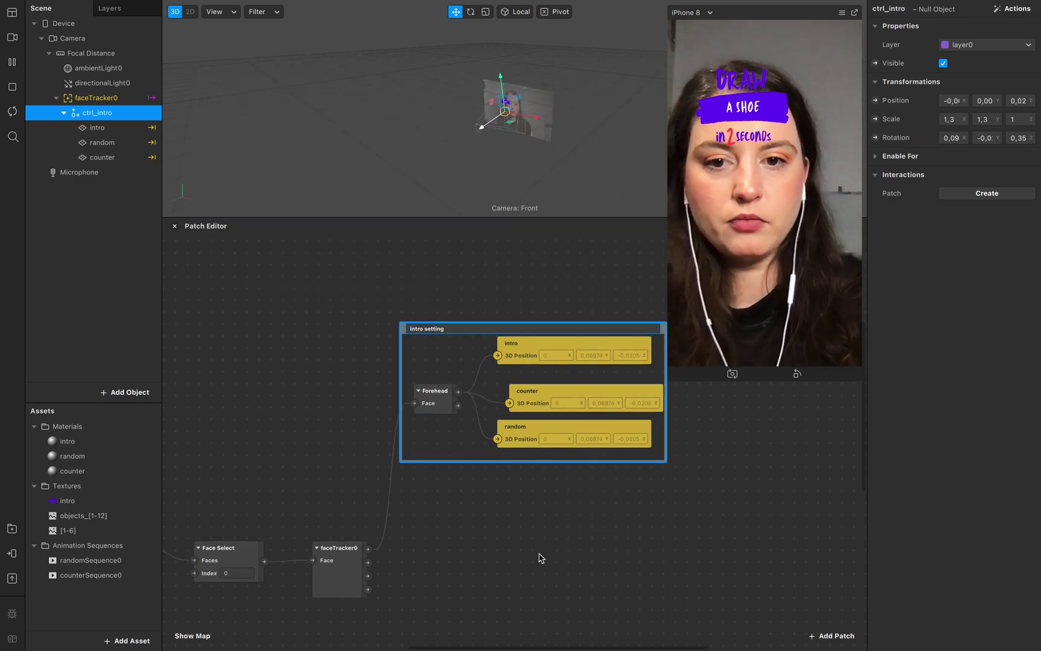
left_click(548, 550)
scroll(510, 611, "left", 2)
scroll(510, 611, "down", 1)
scroll(511, 612, "down", 2)
scroll(511, 612, "left", 2)
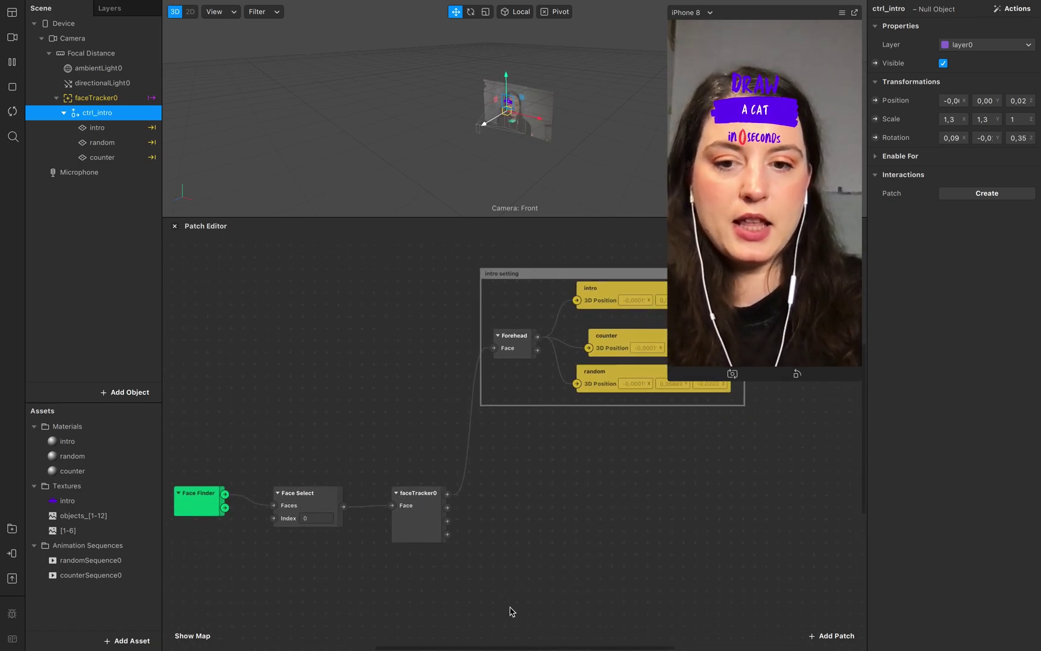
scroll(594, 411, "right", 2)
scroll(496, 538, "down", 2)
scroll(495, 538, "right", 1)
scroll(495, 538, "left", 2)
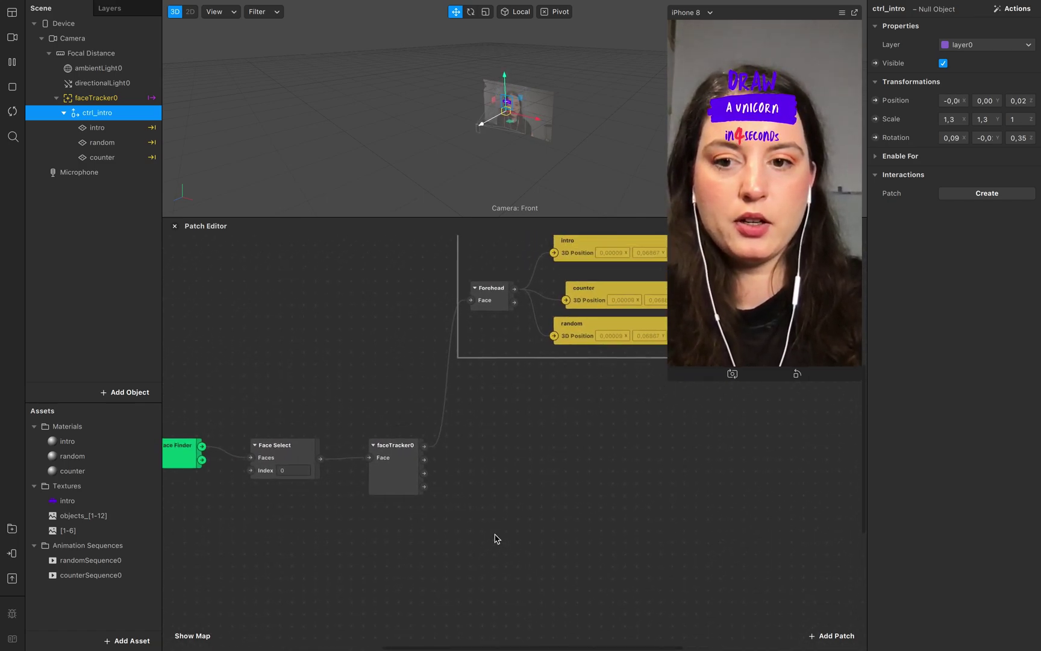
Add a particle system to the scene and nest it directly under faceTracker0, below ctrl_intro
left_click(95, 119)
left_click(103, 102)
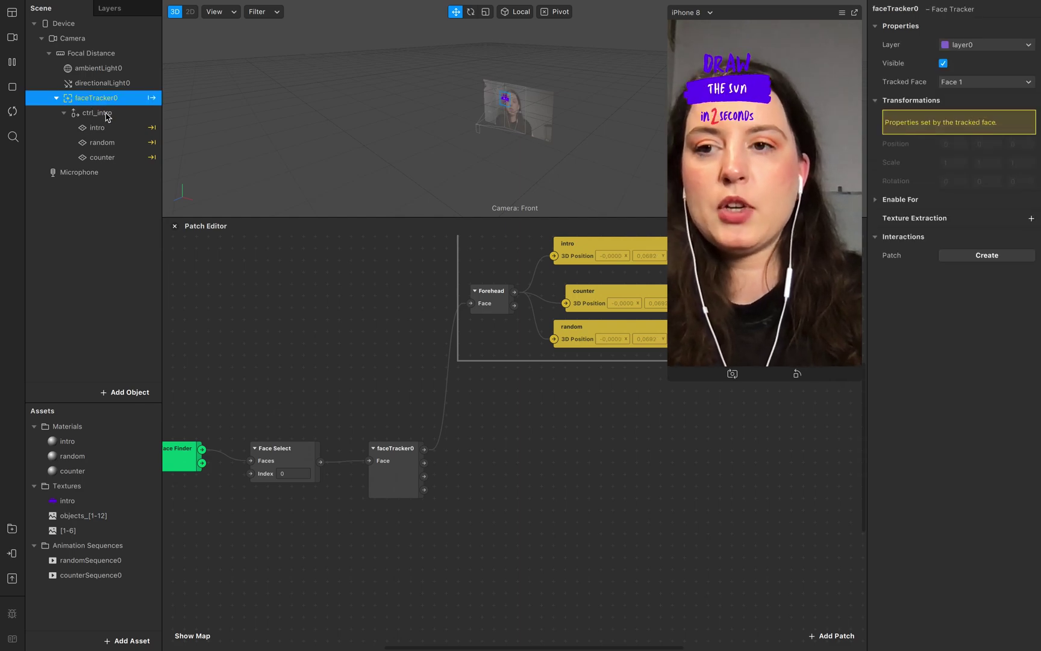
left_click(107, 115)
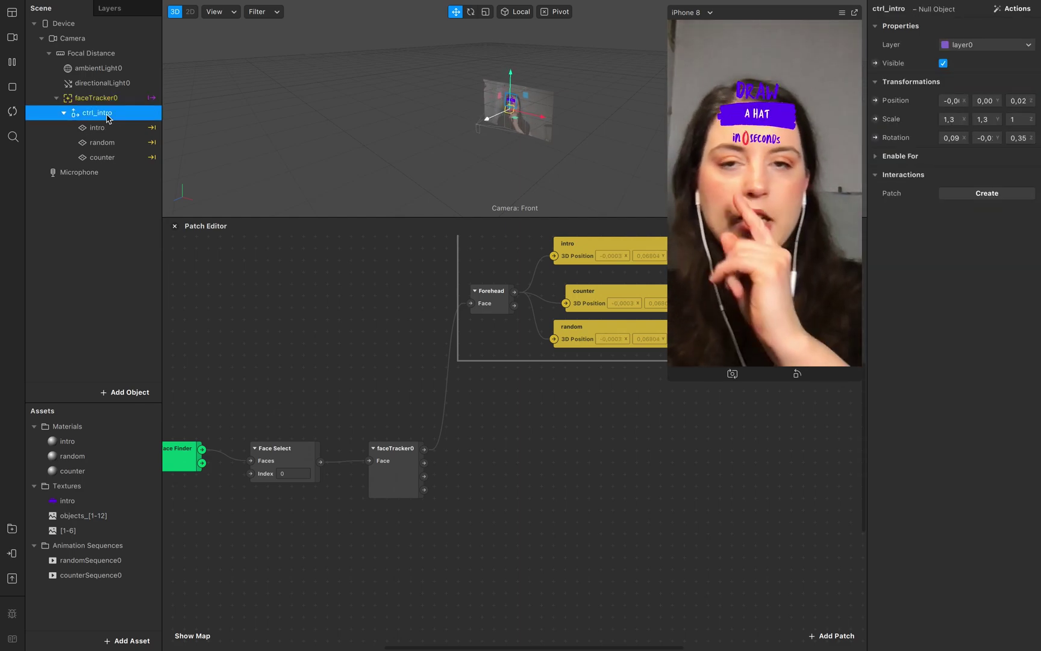
left_click(105, 395)
scroll(73, 339, "down", 5)
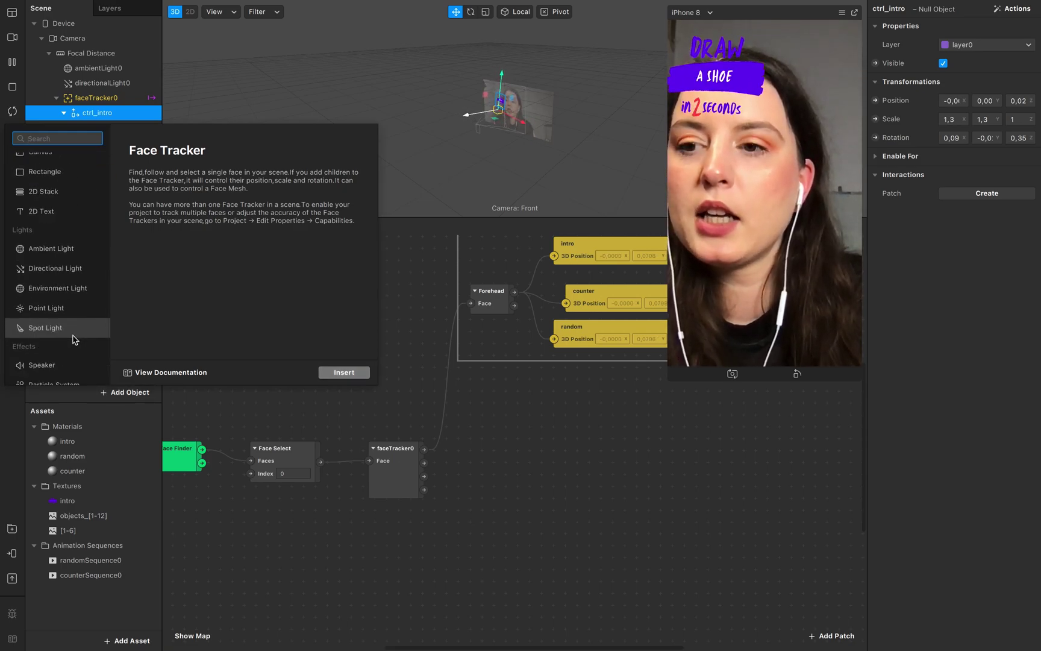
scroll(73, 339, "down", 1)
left_click(70, 375)
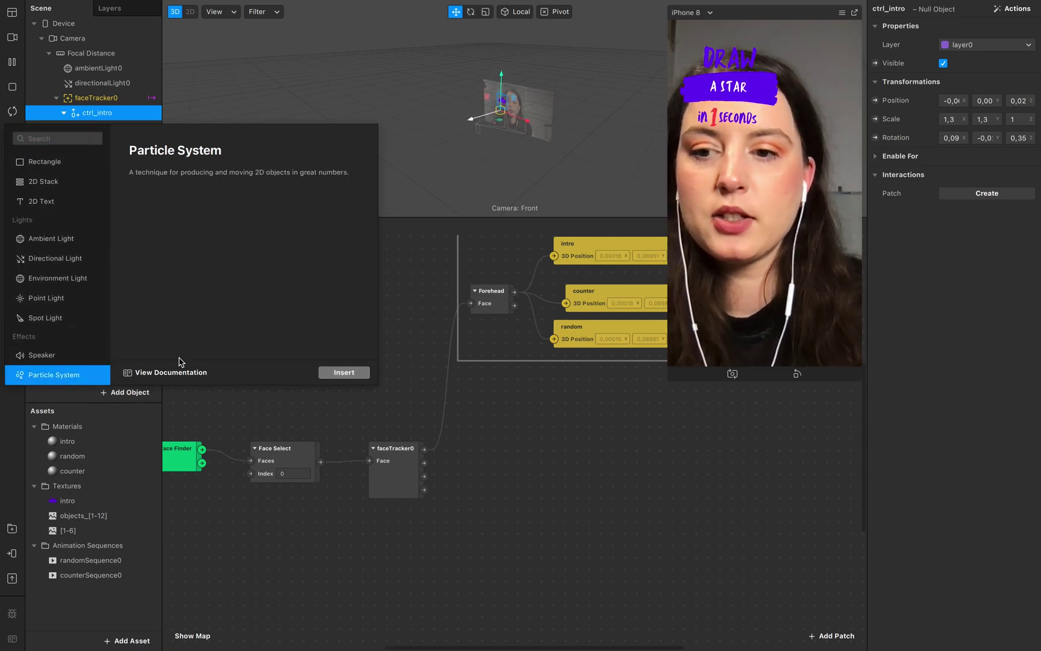
left_click(342, 372)
left_click(97, 174)
mouse_move(93, 177)
left_mouse_down()
mouse_move(92, 144)
mouse_move(96, 165)
left_mouse_up()
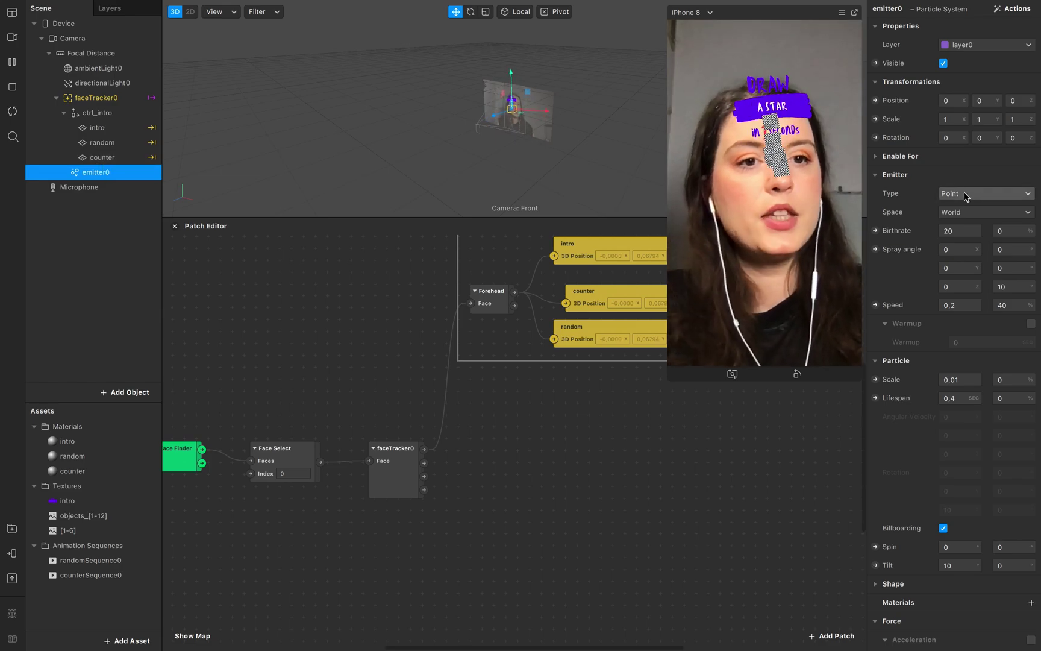
Add a Nose patch fed by the Face Select output and place it below the faceTracker0 patch
left_click(1000, 10)
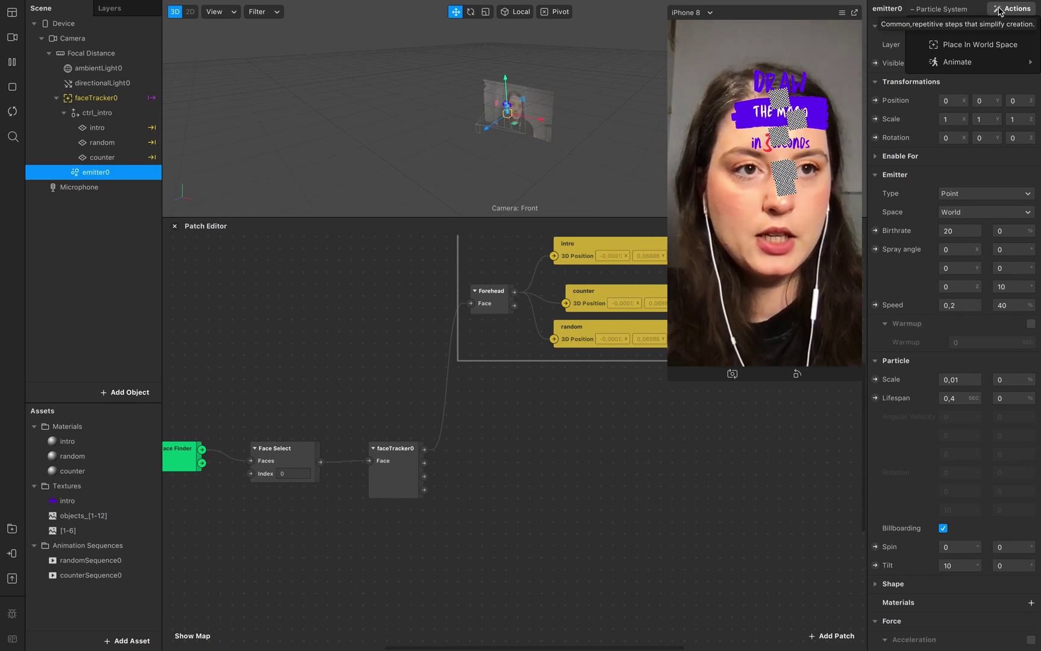
left_click(507, 508)
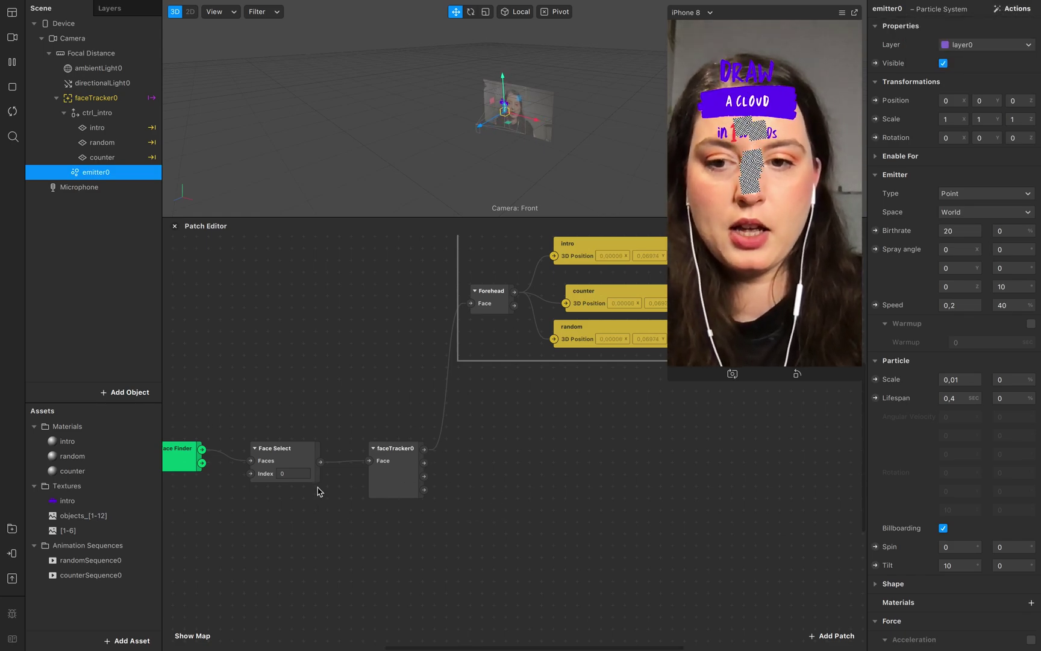
left_click_drag(321, 463, 389, 532)
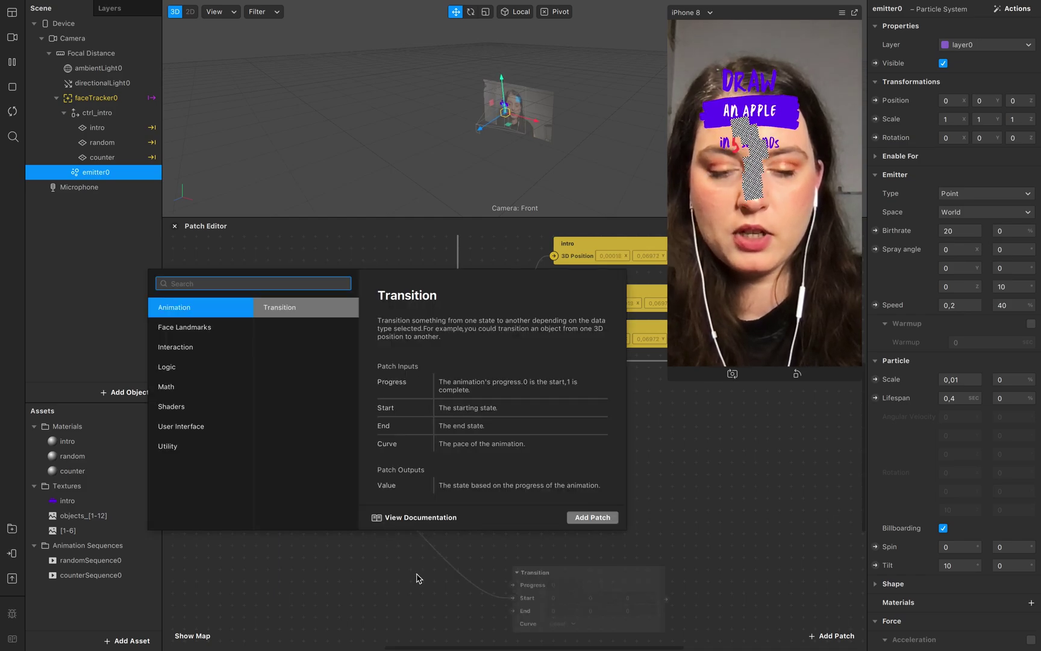
type("nose")
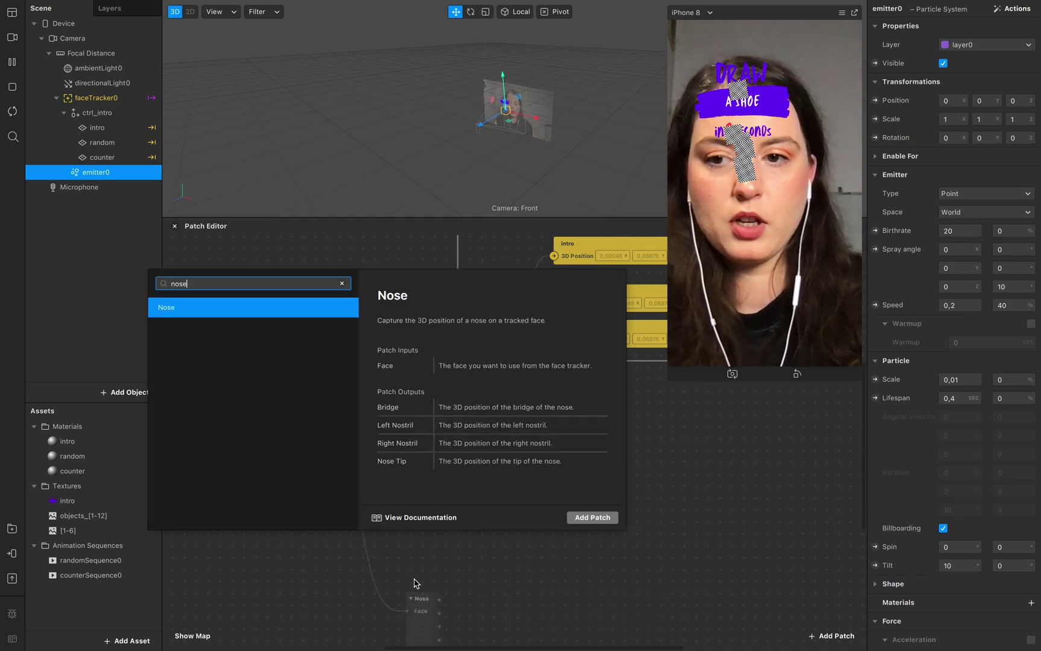
key("Return")
left_click_drag(421, 614, 378, 532)
left_click(407, 472)
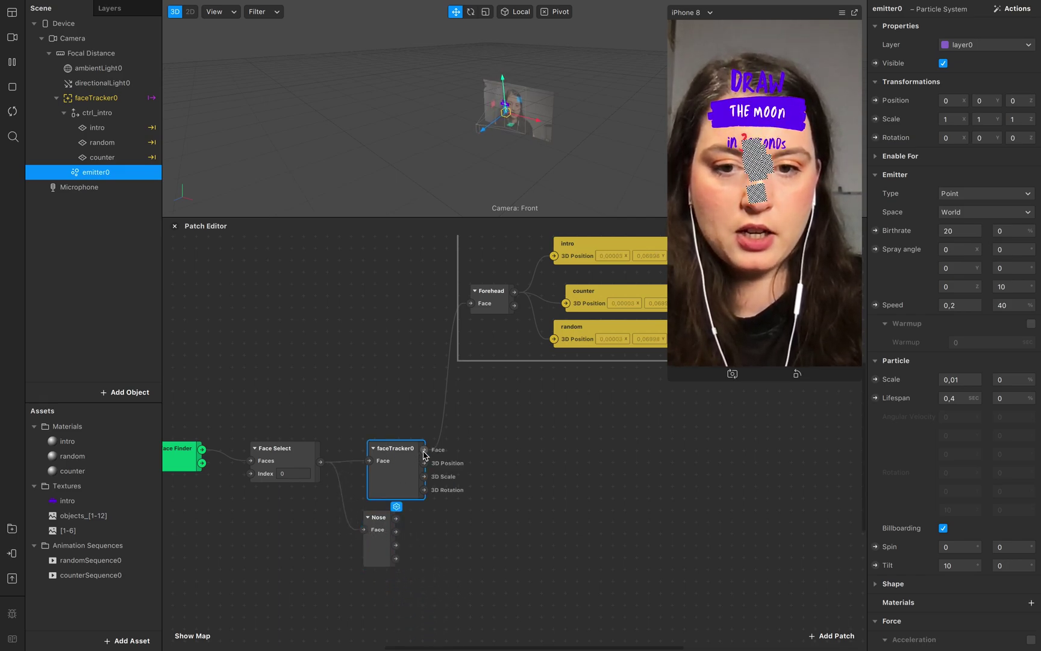
Move the Nose patch clear of faceTracker0 and feed it from faceTracker0's Face output instead
left_click_drag(379, 542, 511, 506)
left_click_drag(423, 453, 474, 522)
scroll(557, 524, "up", 1)
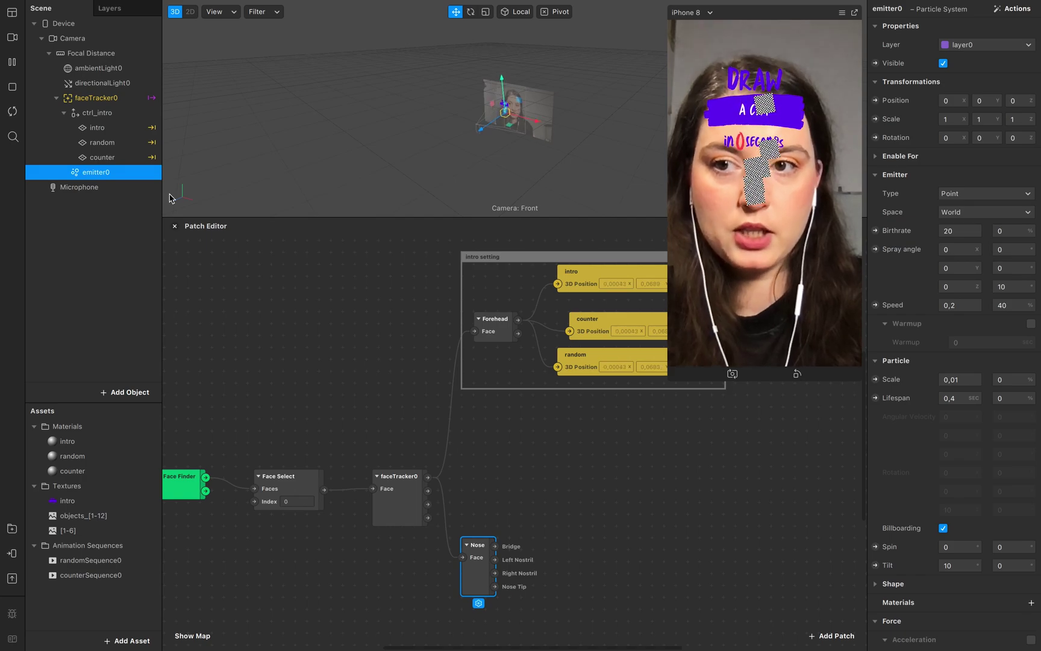
Create a 3D position patch for emitter0, drive it from the Nose Tip output and align it beside the Nose patch
left_click(875, 100)
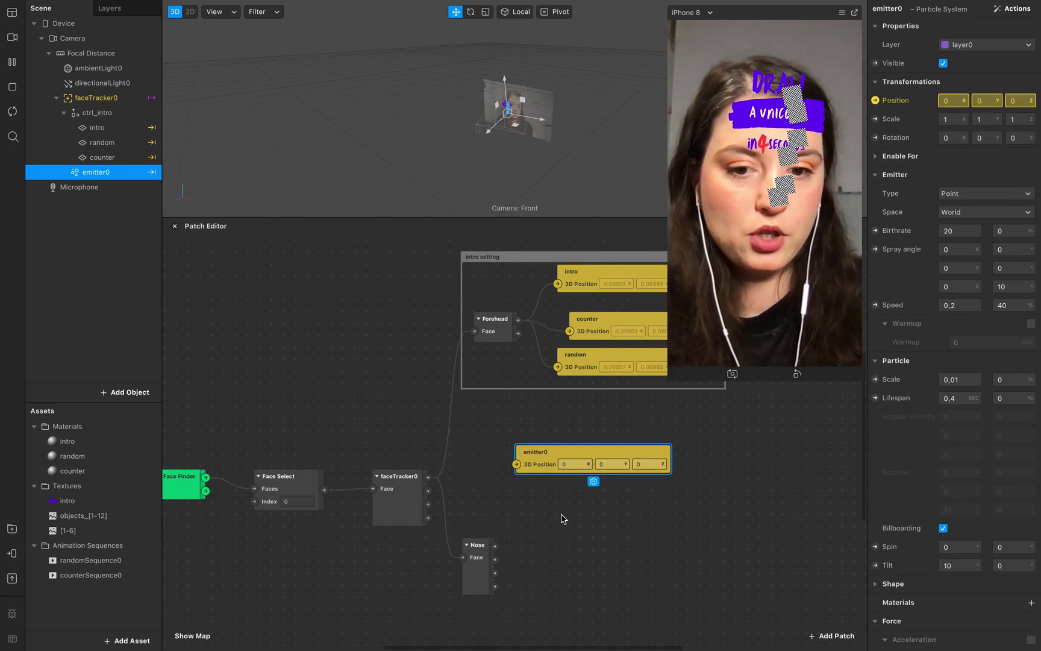
left_click_drag(561, 455, 577, 535)
left_click_drag(495, 586, 500, 512)
left_click_drag(574, 545, 598, 510)
scroll(597, 571, "right", 1)
scroll(597, 571, "up", 1)
scroll(598, 571, "left", 1)
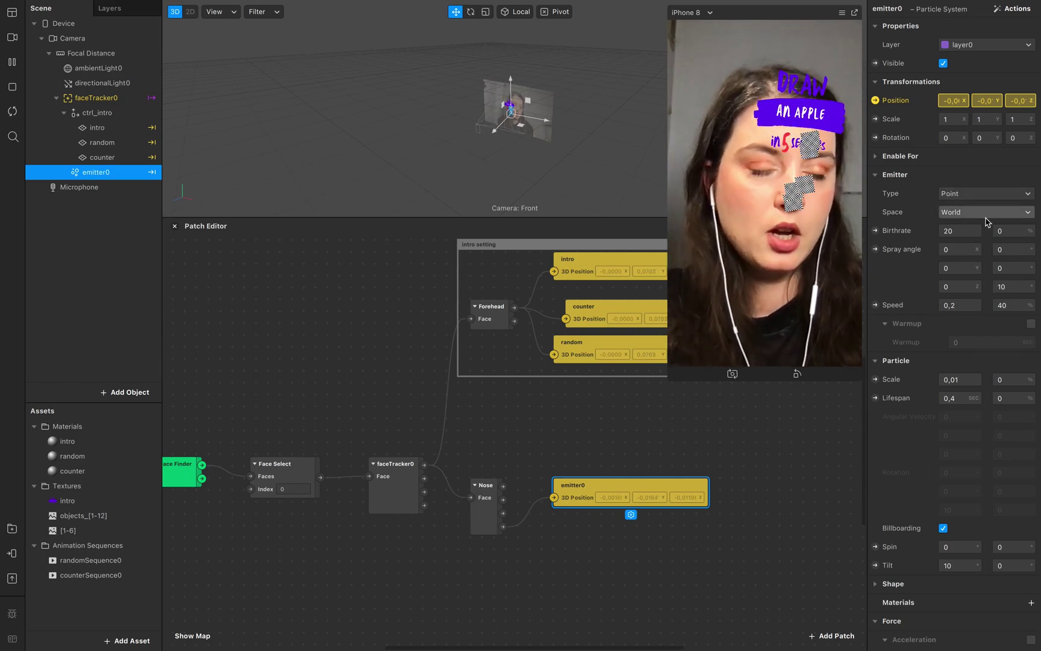
Set the birthrate of the emitter0 particle system to 100
left_click(958, 231)
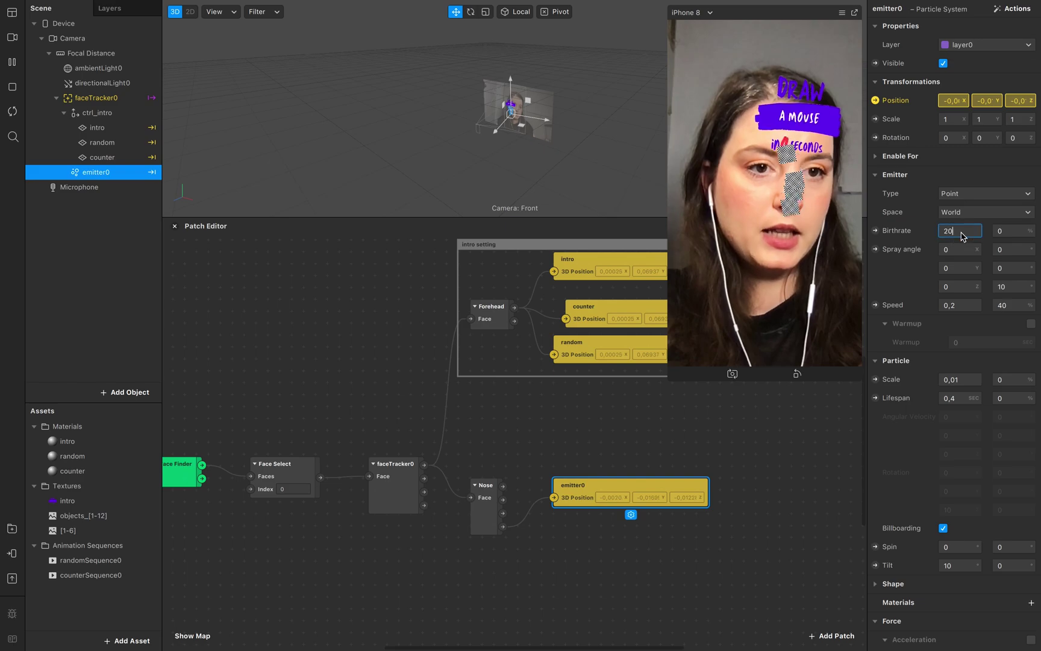
scroll(747, 561, "down", 3)
scroll(747, 561, "right", 3)
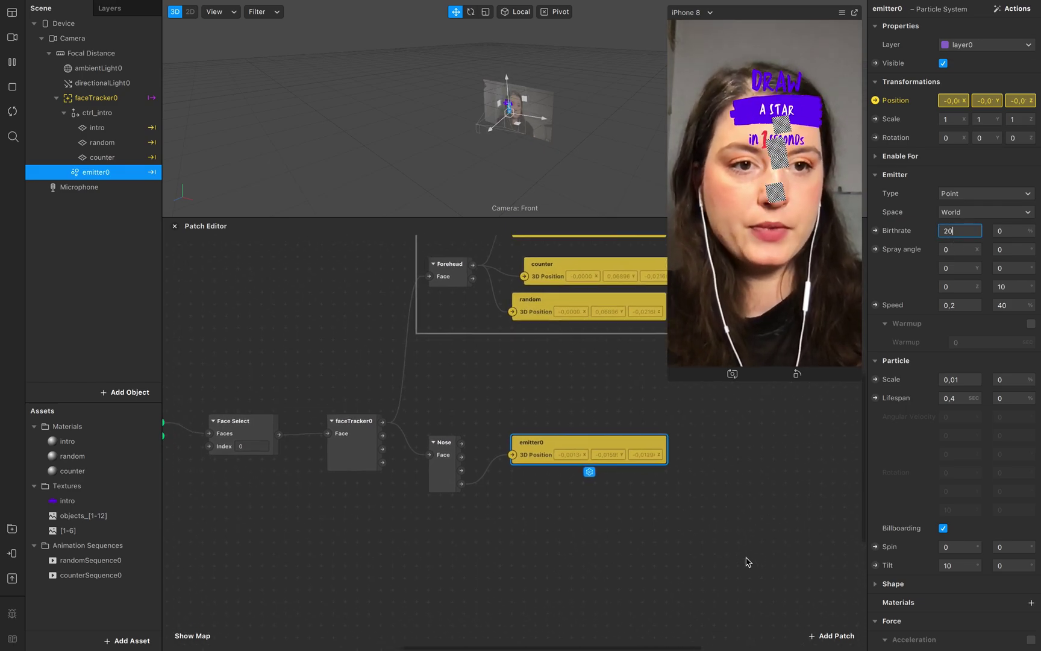
left_click_drag(955, 232, 910, 229)
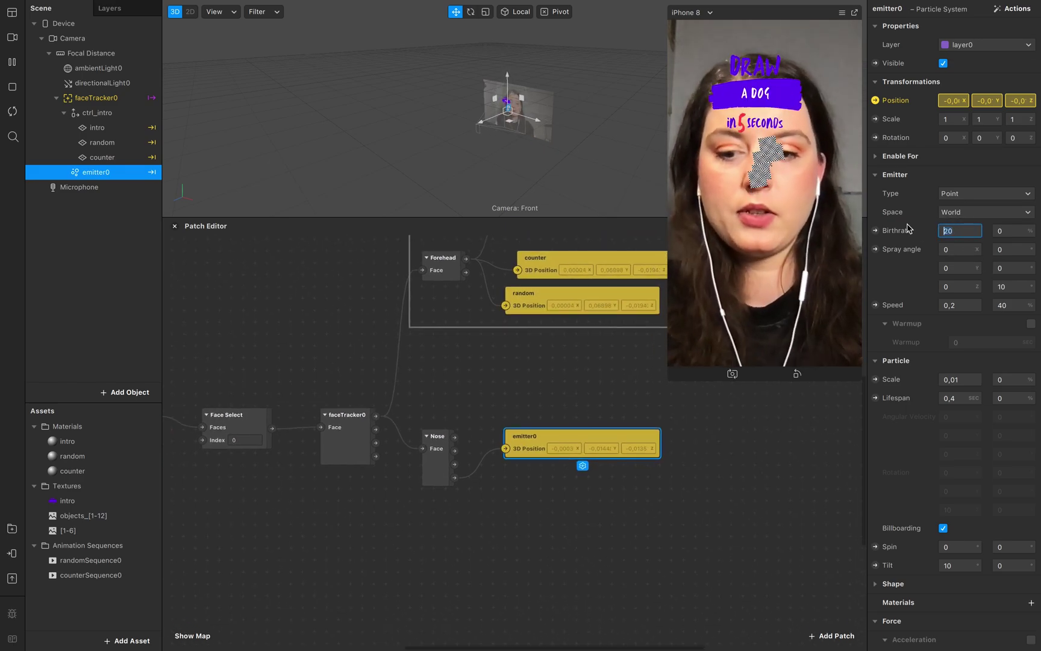
Set emitter0's speed and speed variation to 0, and its Z spray angle variation to 0
left_click(955, 249)
left_click_drag(962, 306, 898, 306)
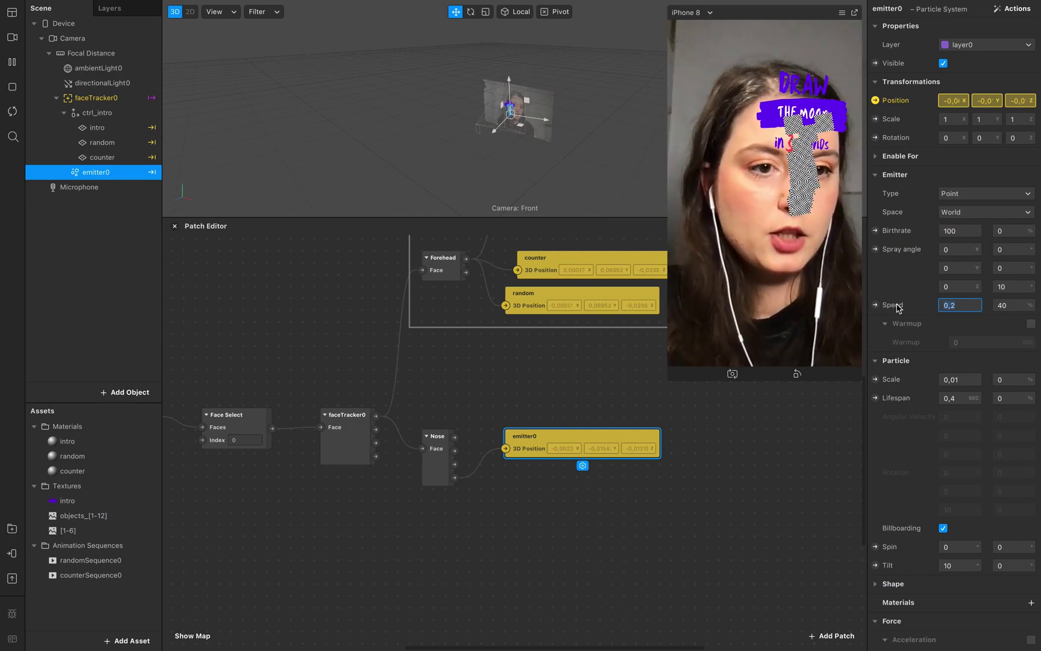
left_click(1013, 301)
left_click_drag(1007, 306, 931, 300)
left_click_drag(1005, 287, 963, 284)
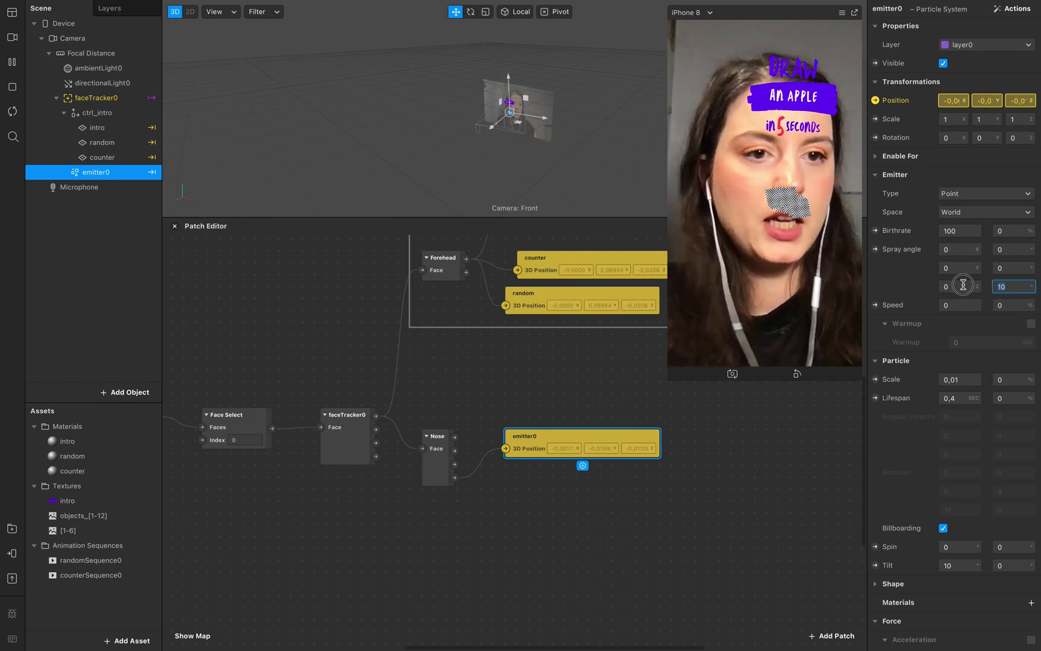
left_click(962, 306)
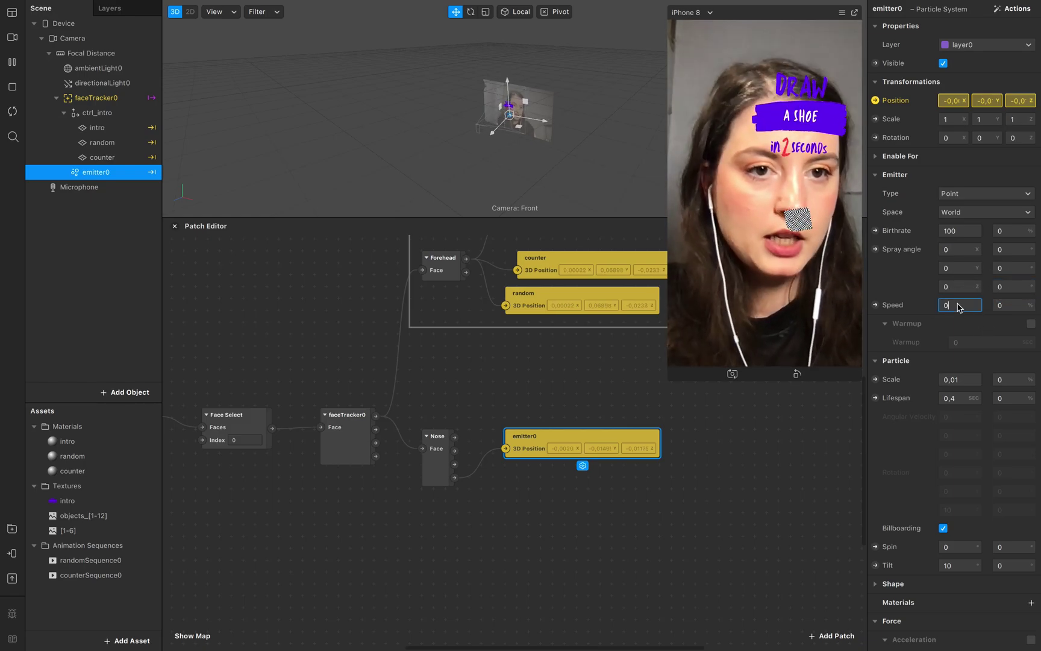
Set emitter0's particle scale to 0,003 and lifespan to 100 seconds, and restart the preview
scroll(945, 418, "down", 2)
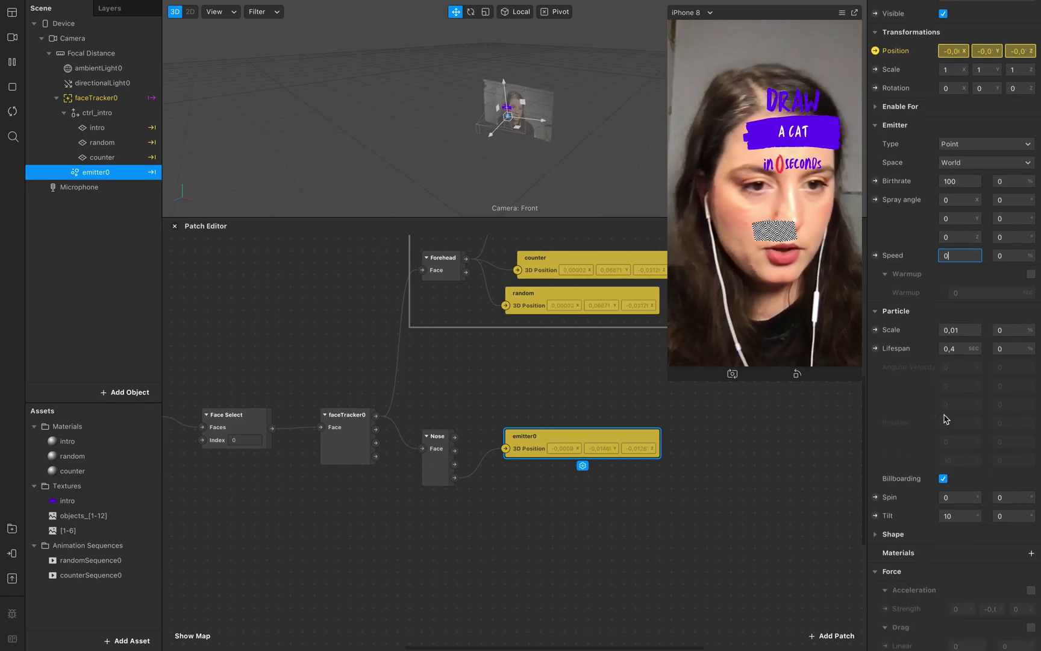
left_click(962, 328)
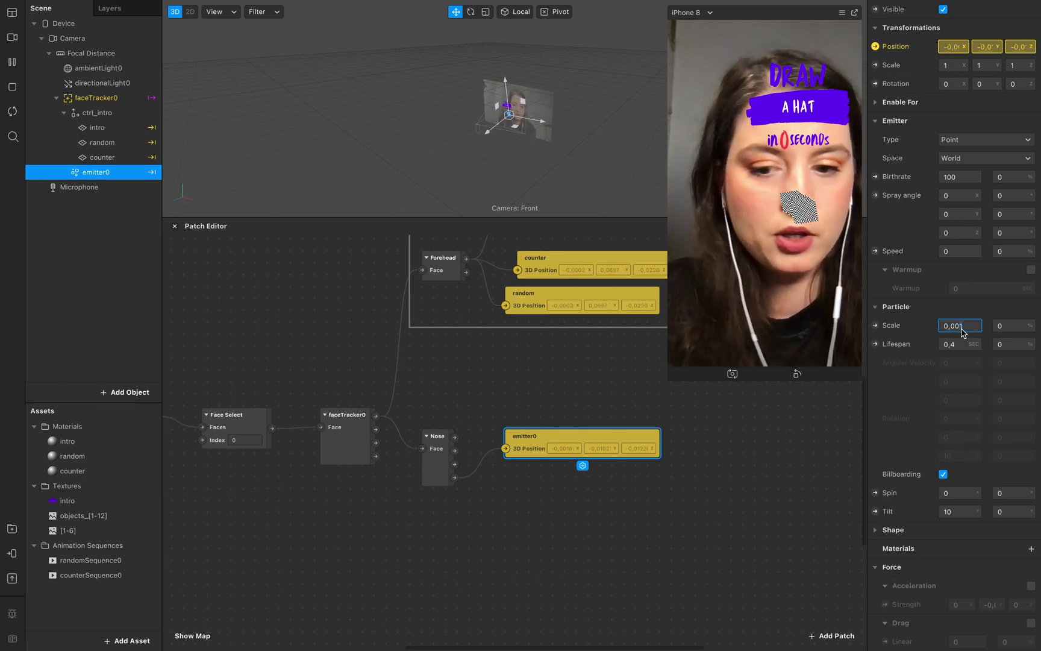
left_click(965, 345)
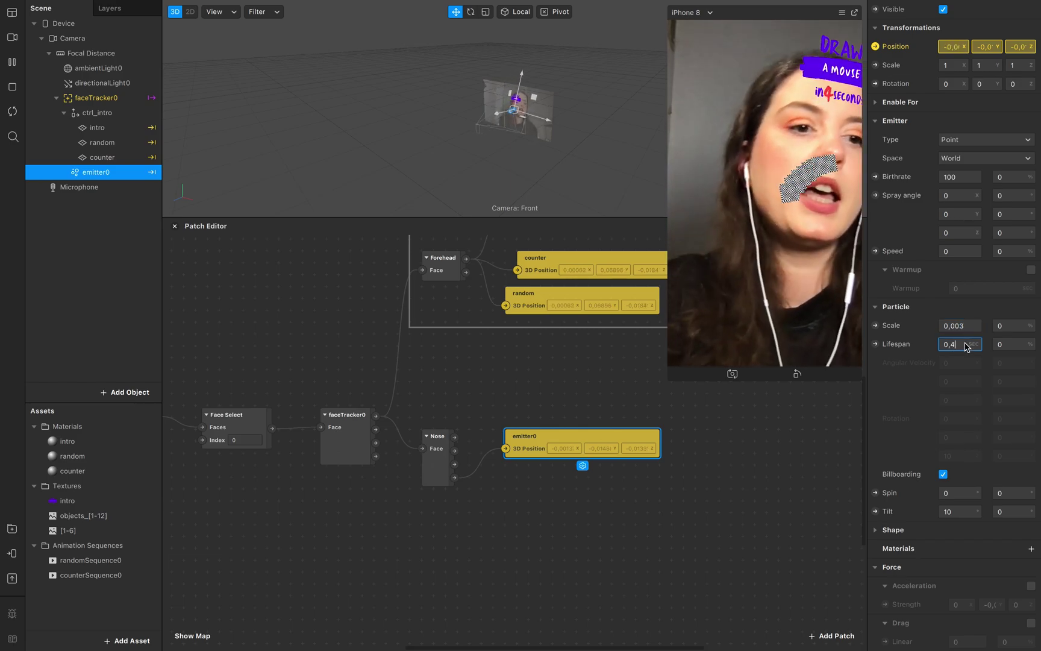
key("shift+Left")
key("shift+Left")
key("shift+Left")
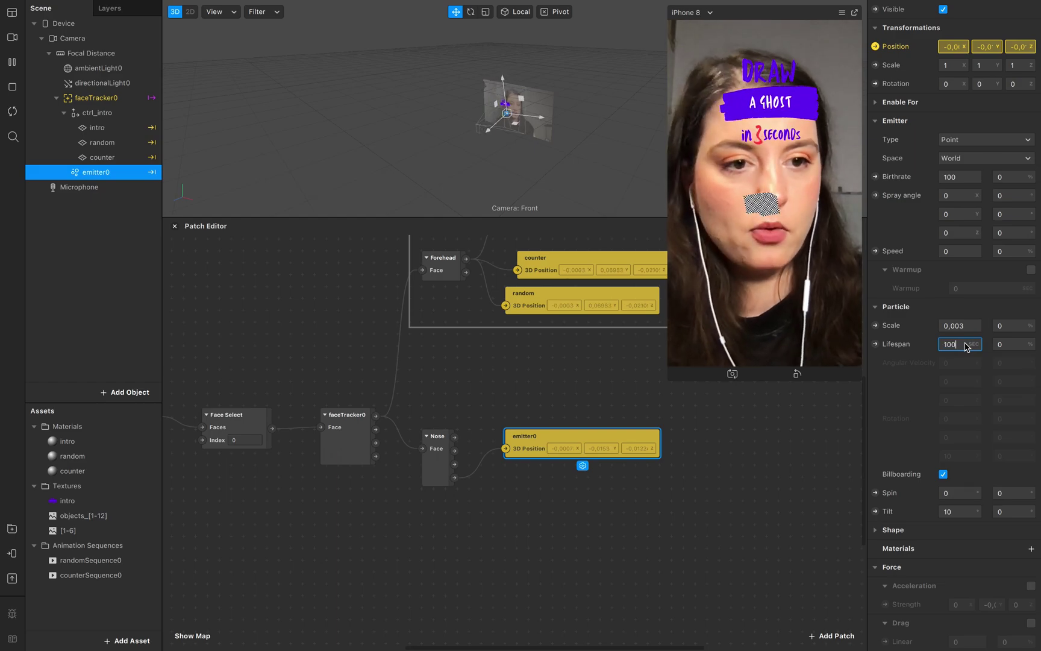
left_click(1005, 349)
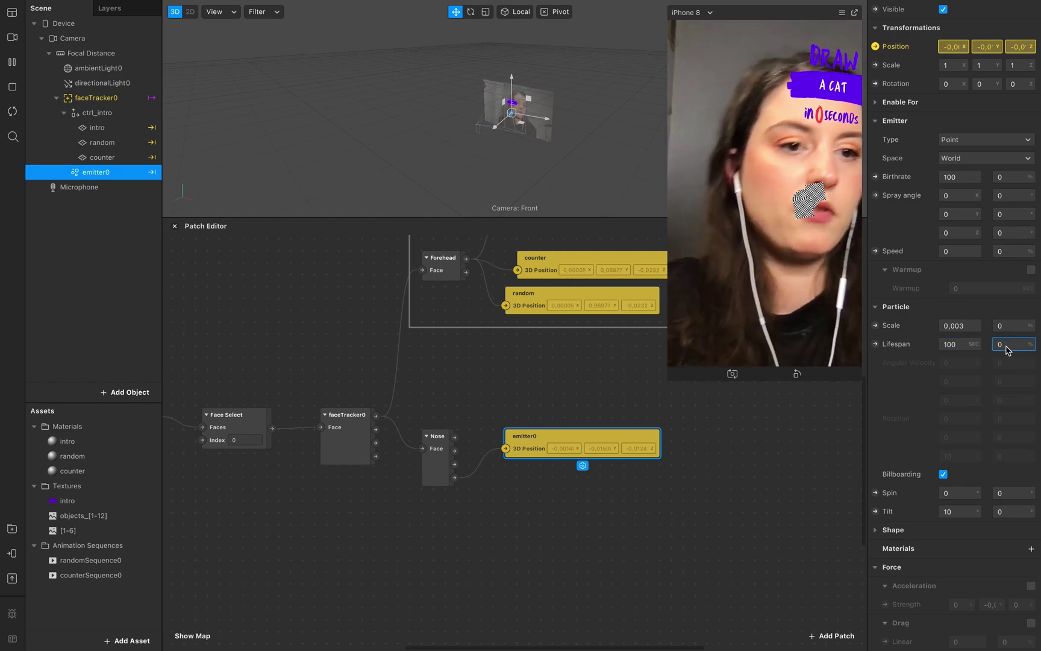
left_click(950, 350)
key("Return")
left_click(11, 112)
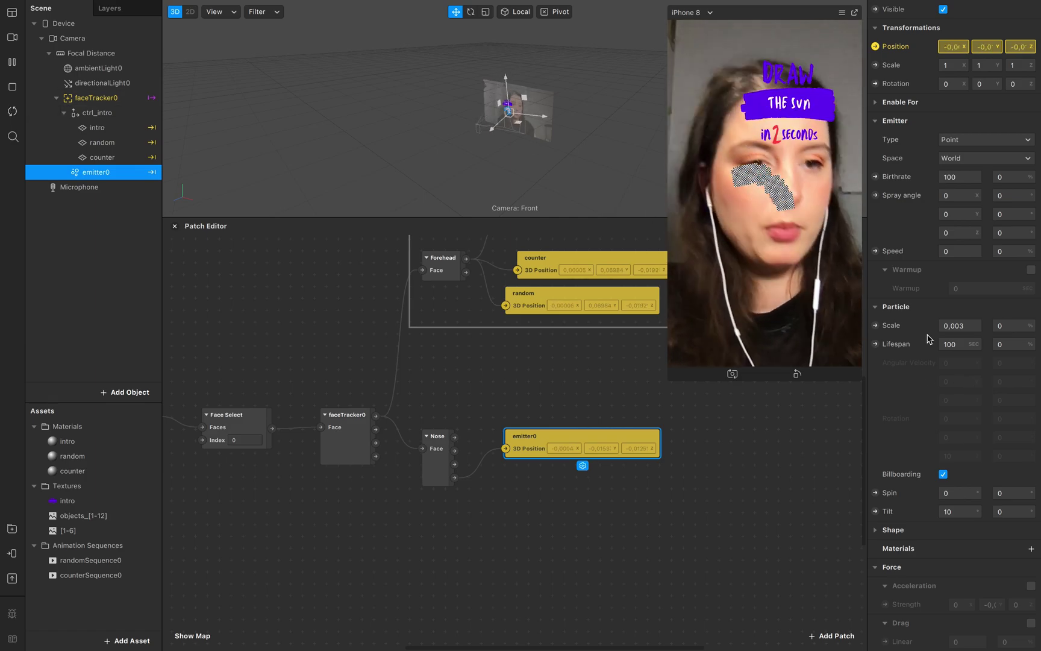
Create Scale and Lifespan patches for emitter0 and stack them in the free space below its 3D position patch
scroll(723, 530, "right", 5)
scroll(722, 530, "down", 4)
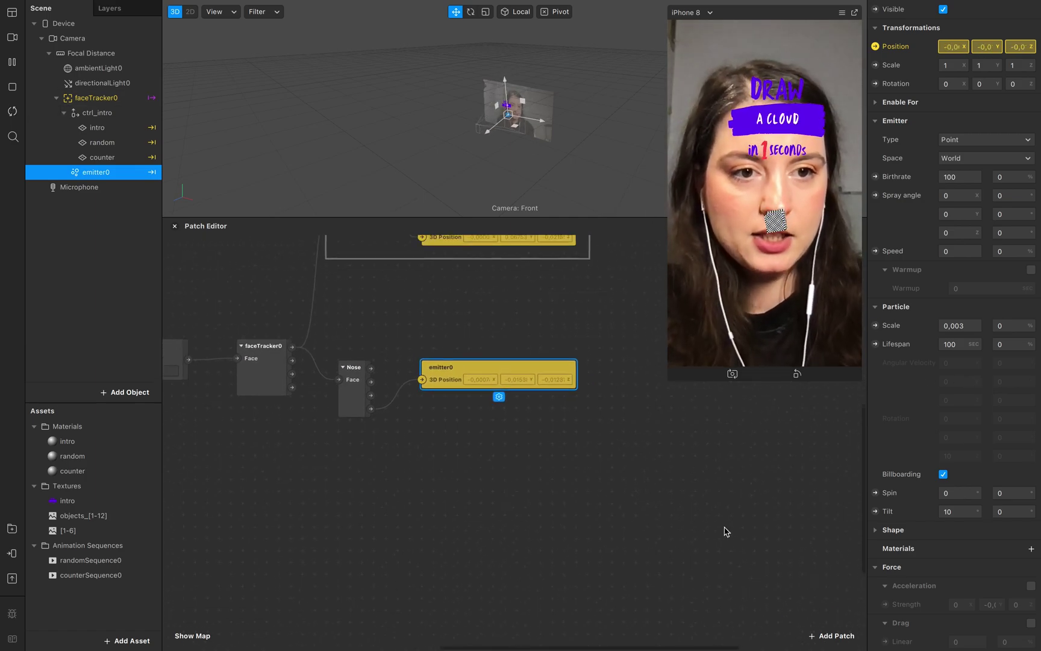
left_click(874, 326)
left_click(876, 345)
left_click_drag(597, 458, 703, 499)
left_click_drag(553, 458, 712, 433)
Add a Value patch set to 0,003 beside emitter0's Scale patch and connect its output to the Scale input
double_click(566, 480)
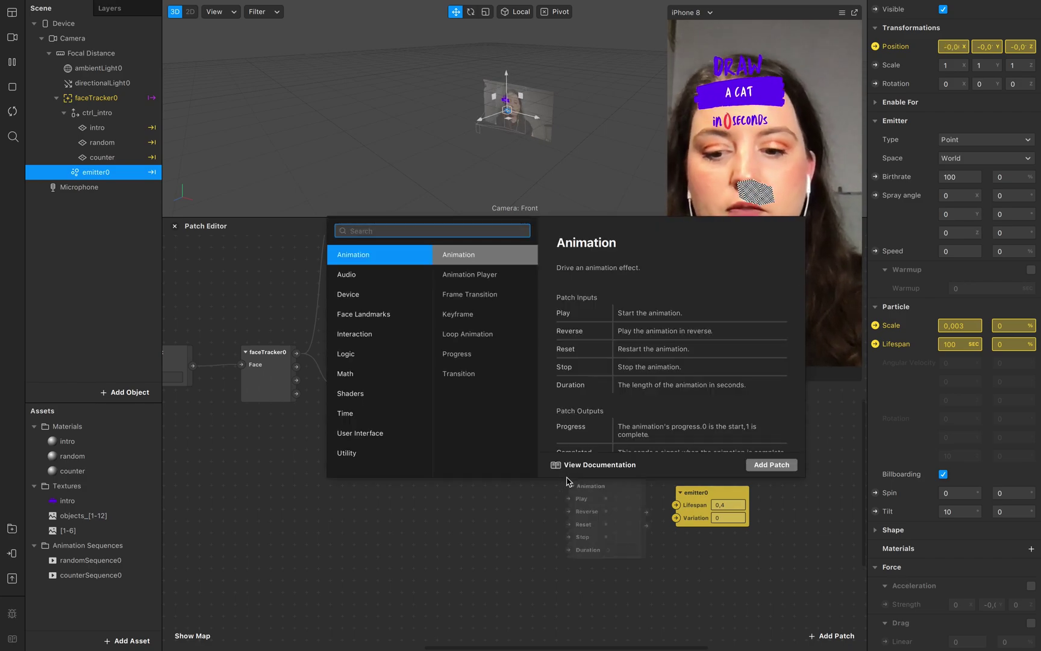
type("va")
key("Return")
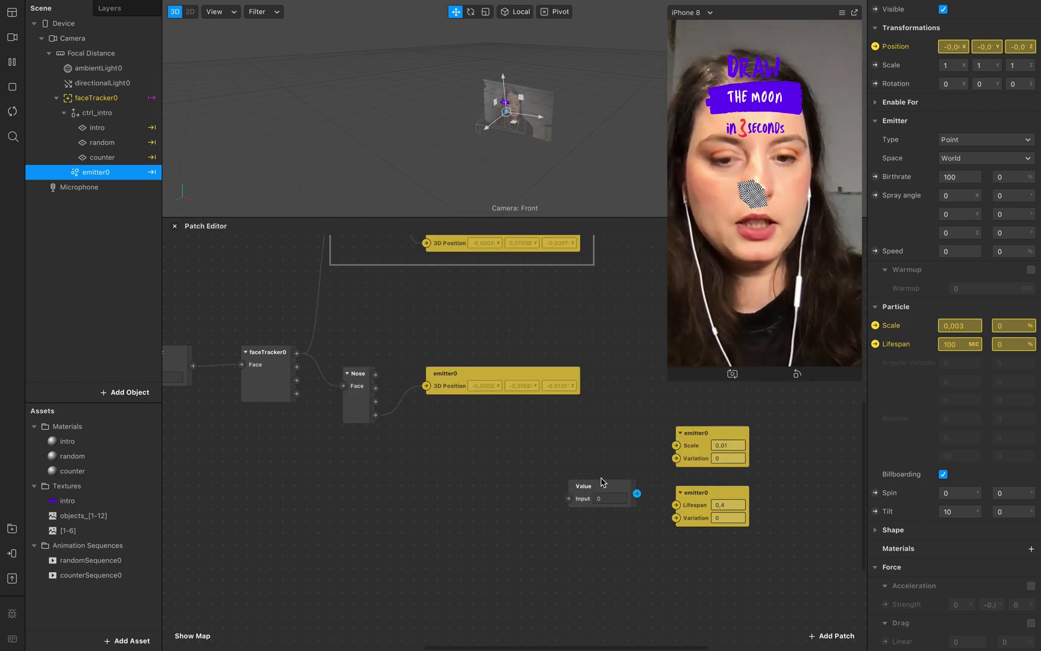
left_click_drag(605, 486, 591, 432)
left_click(598, 447)
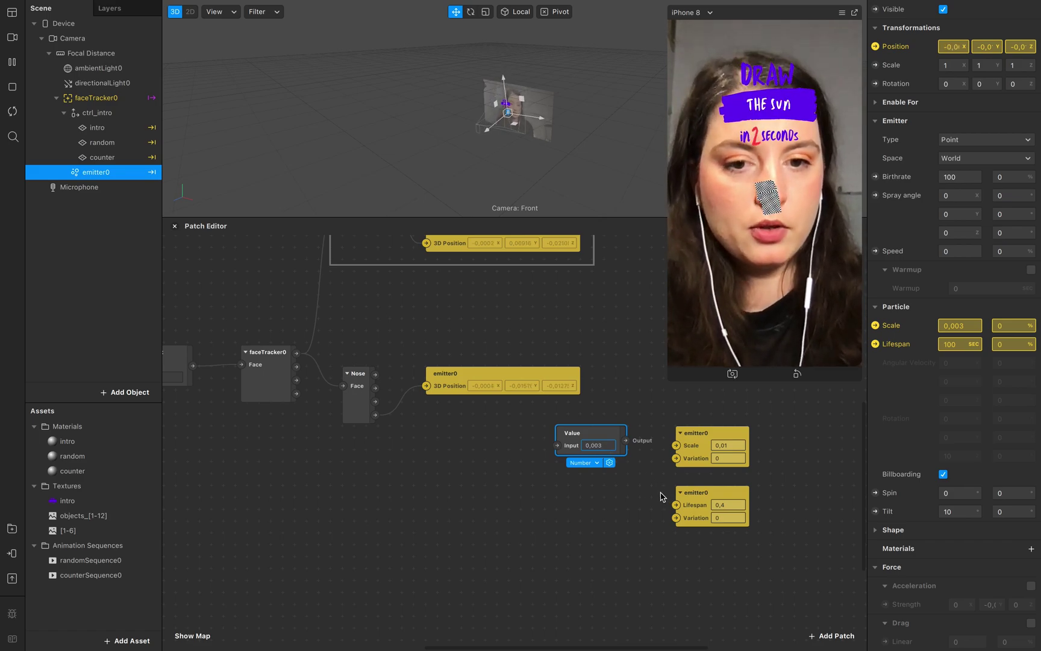
left_click(637, 442)
left_click_drag(626, 440, 676, 445)
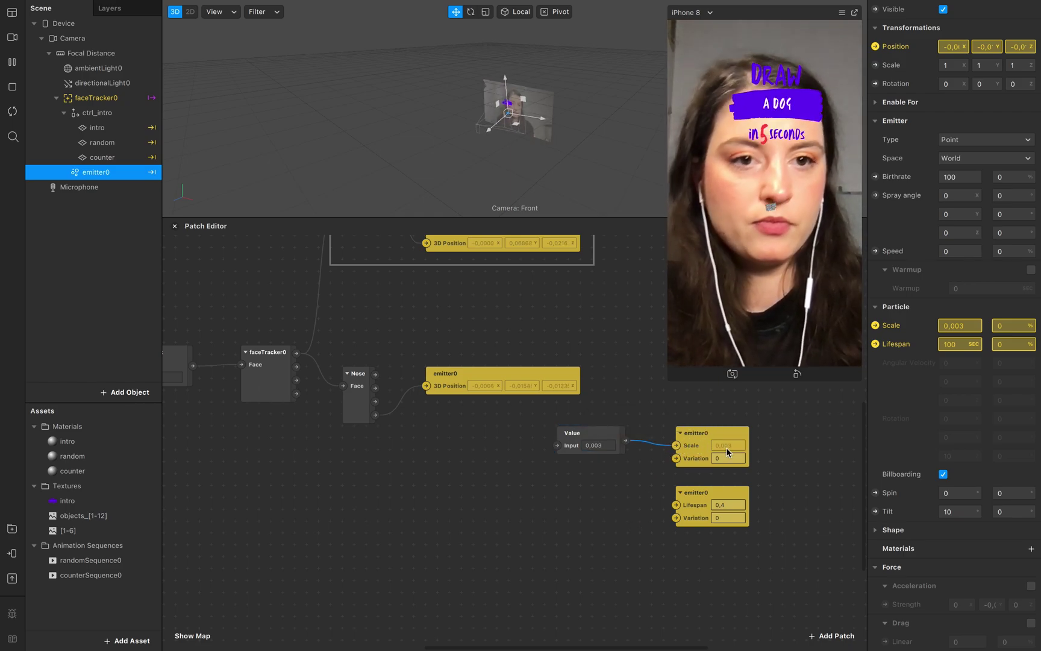
Add a second Value patch set to 100 and connect its output to emitter0's Lifespan input
double_click(589, 496)
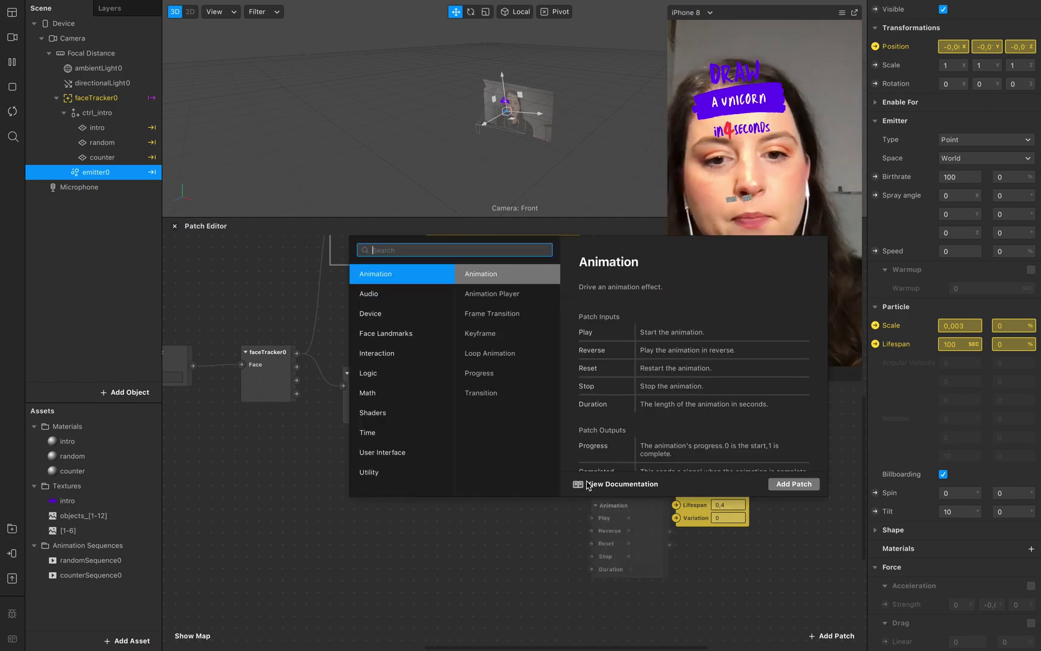
type("val")
key("Return")
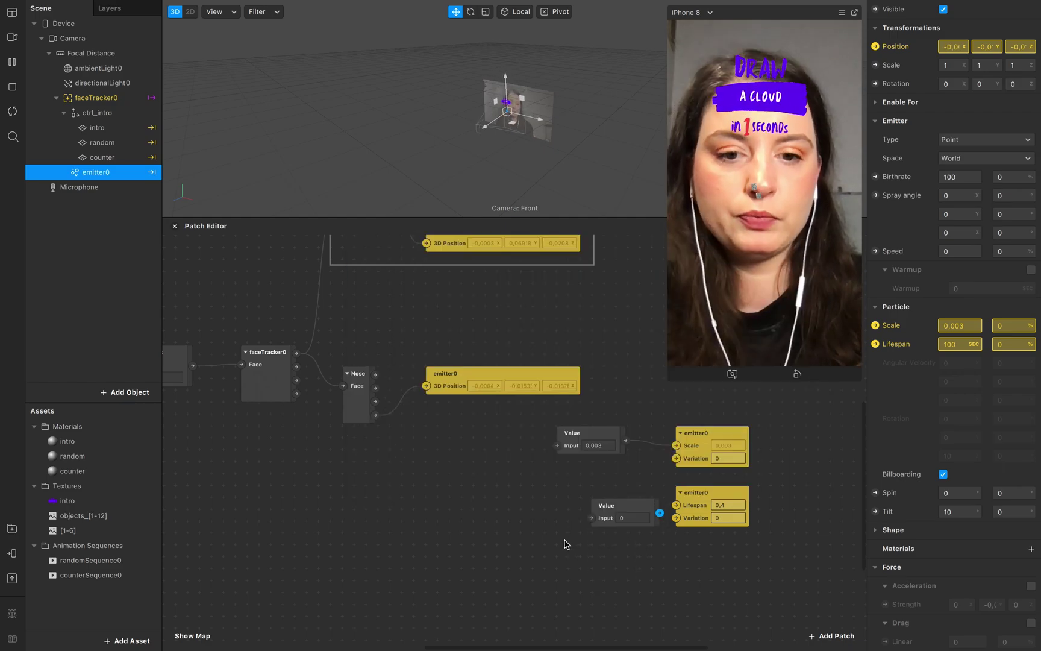
left_click(633, 516)
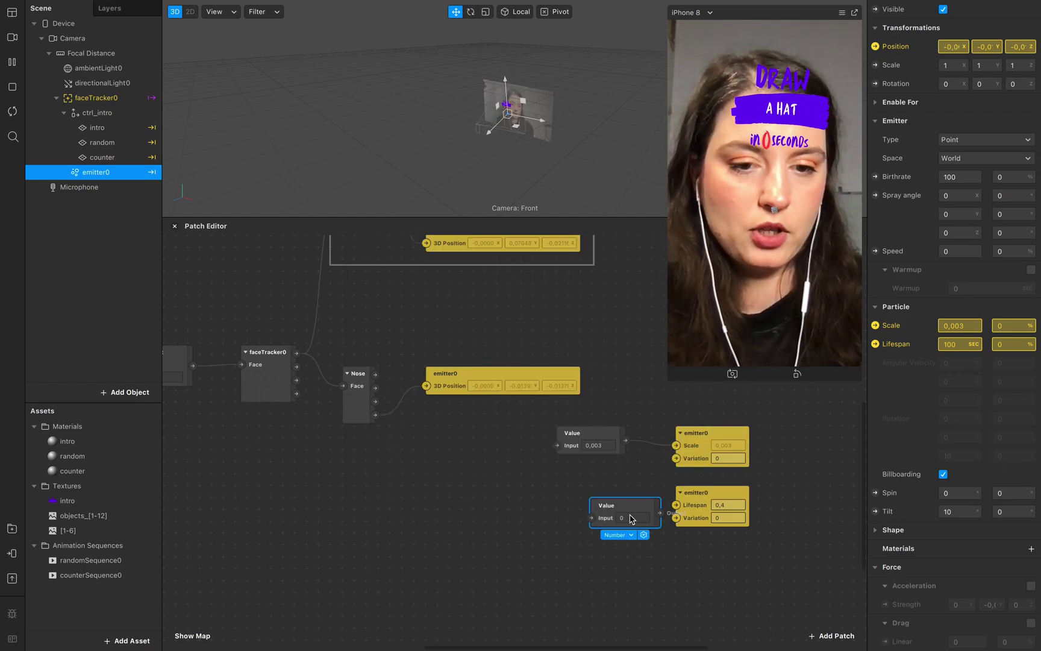
left_click_drag(636, 506, 676, 505)
left_click(586, 517)
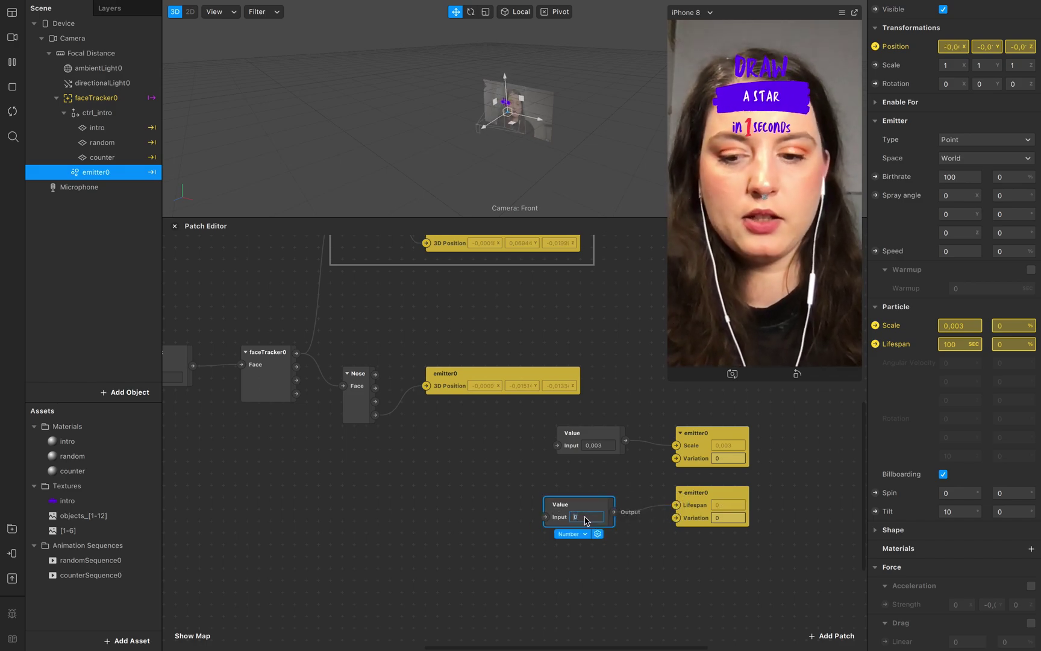
left_click(663, 572)
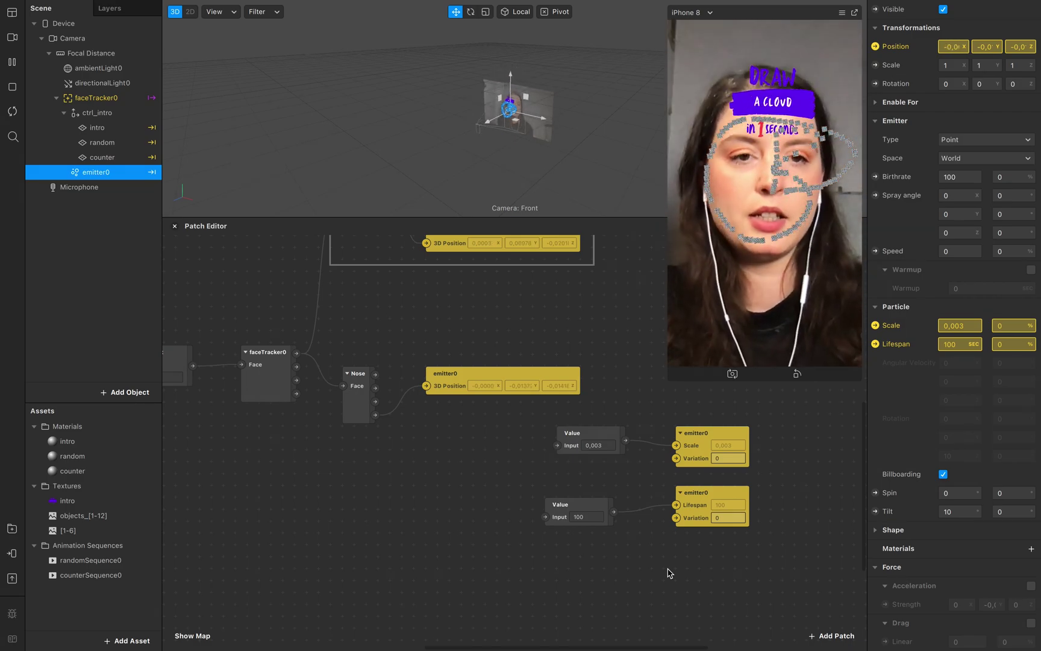
Change emitter0's particle shape to Sphere and assign a newly created material to it
scroll(958, 550, "down", 2)
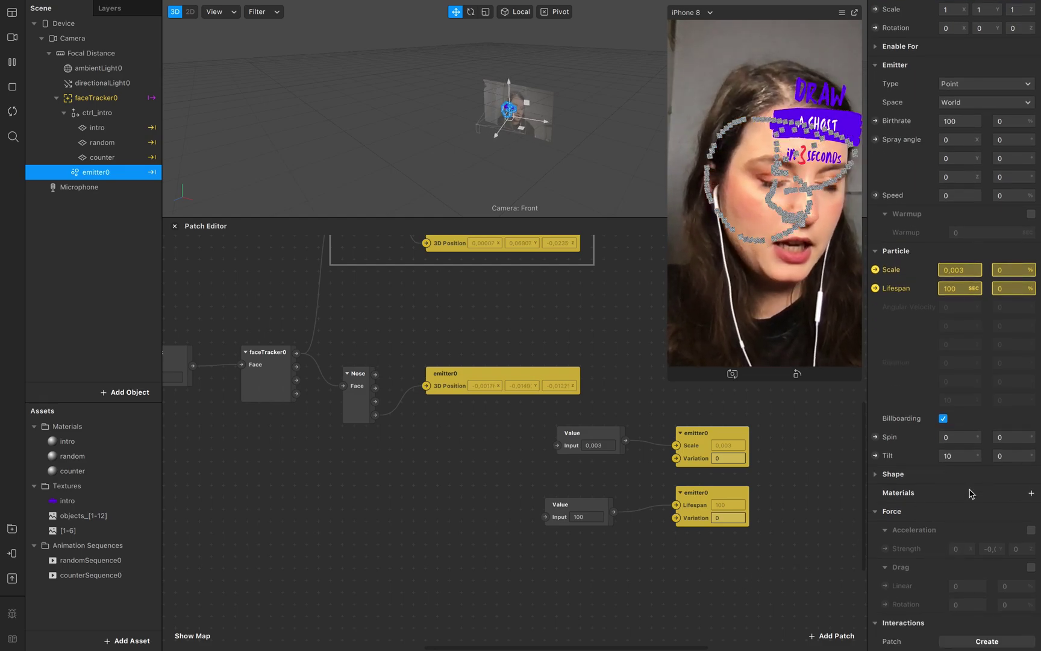
left_click(876, 474)
left_click(967, 492)
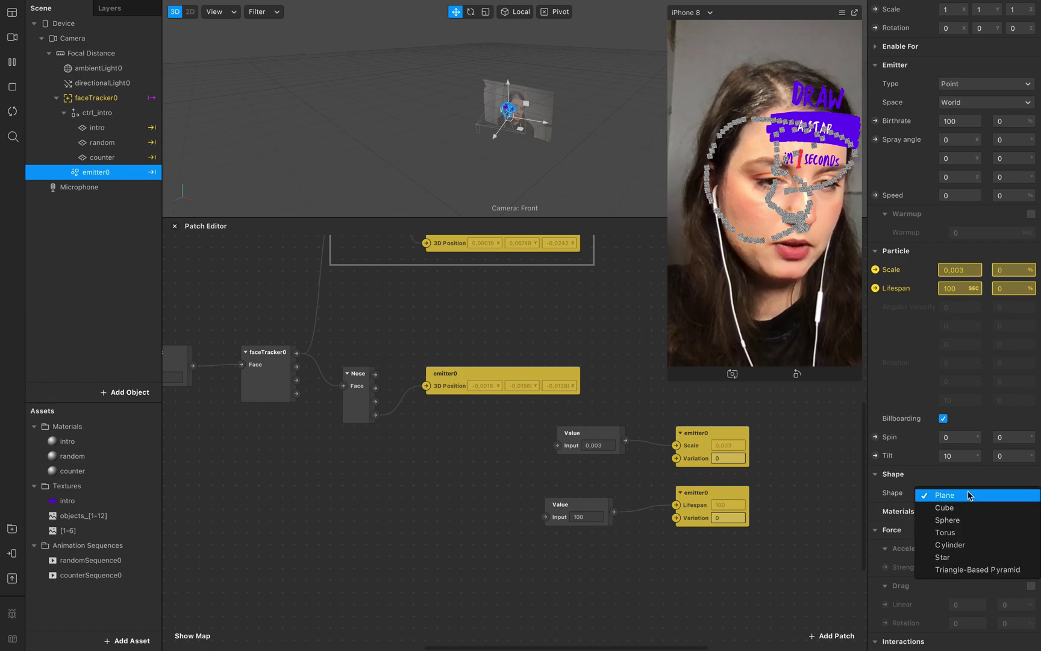
left_click(952, 519)
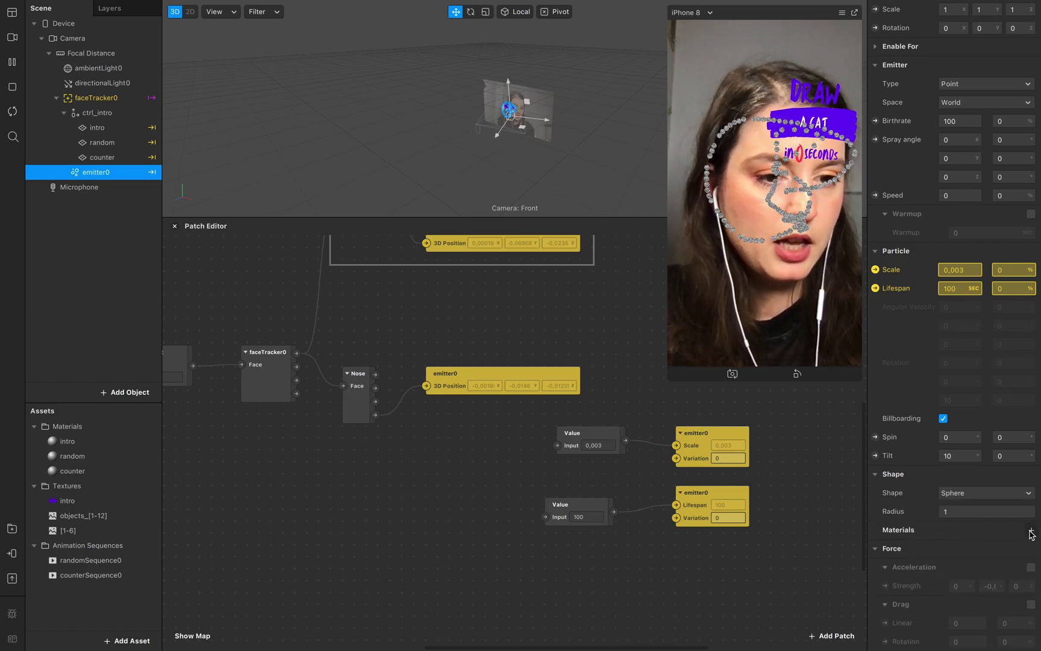
left_click(1031, 529)
left_click(982, 603)
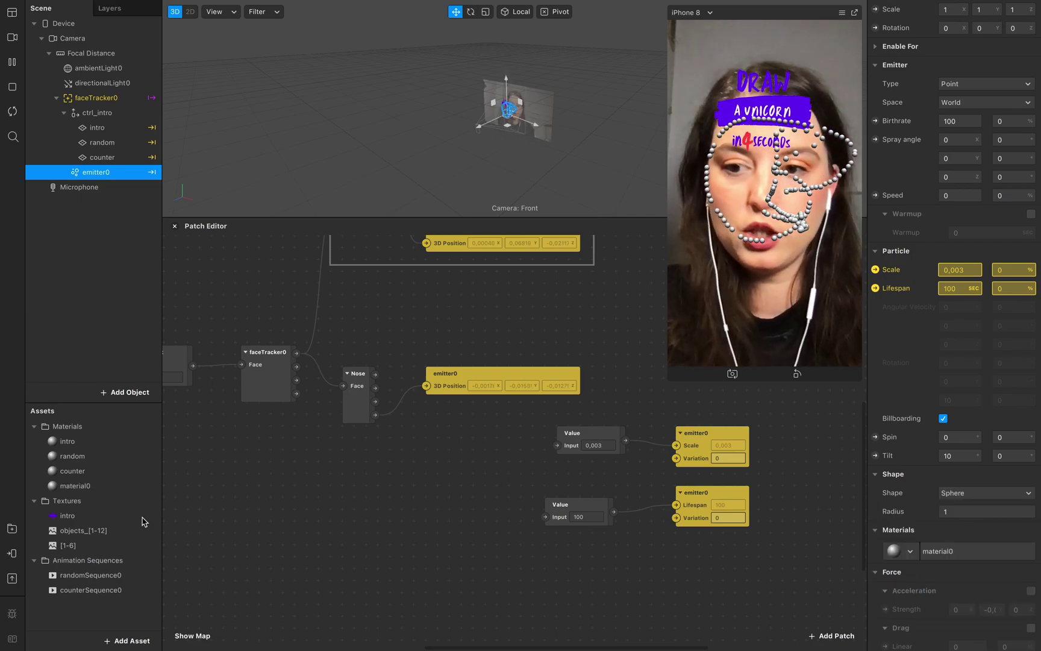
Rename both the emitter0 particle system and the material0 material as draw
double_click(74, 486)
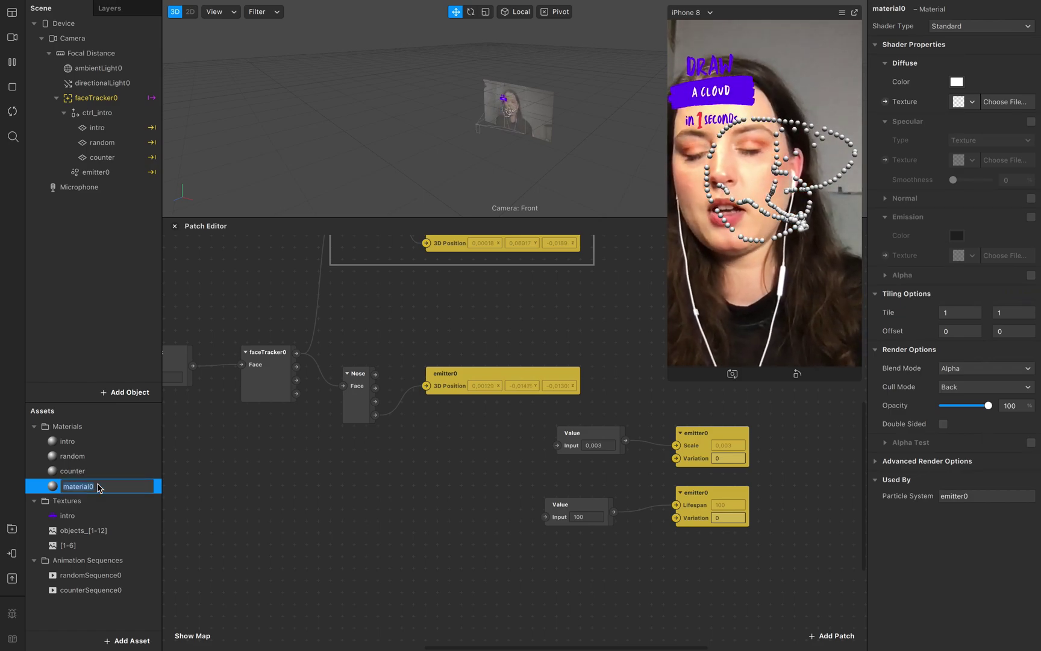
double_click(111, 175)
type("draw")
key("Return")
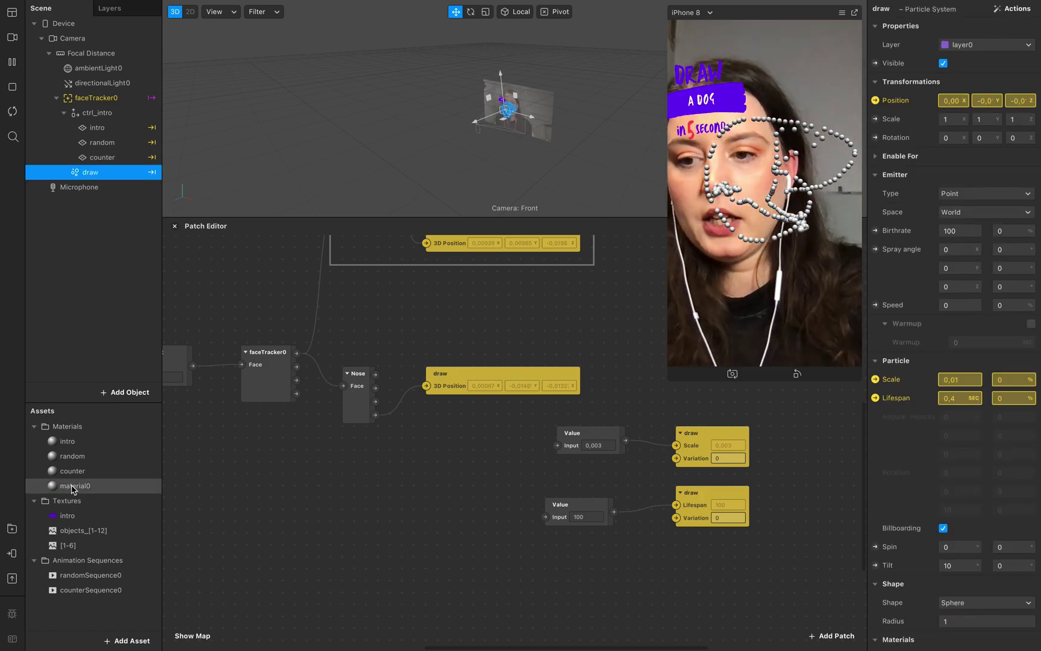
double_click(73, 485)
type("draw")
key("Return")
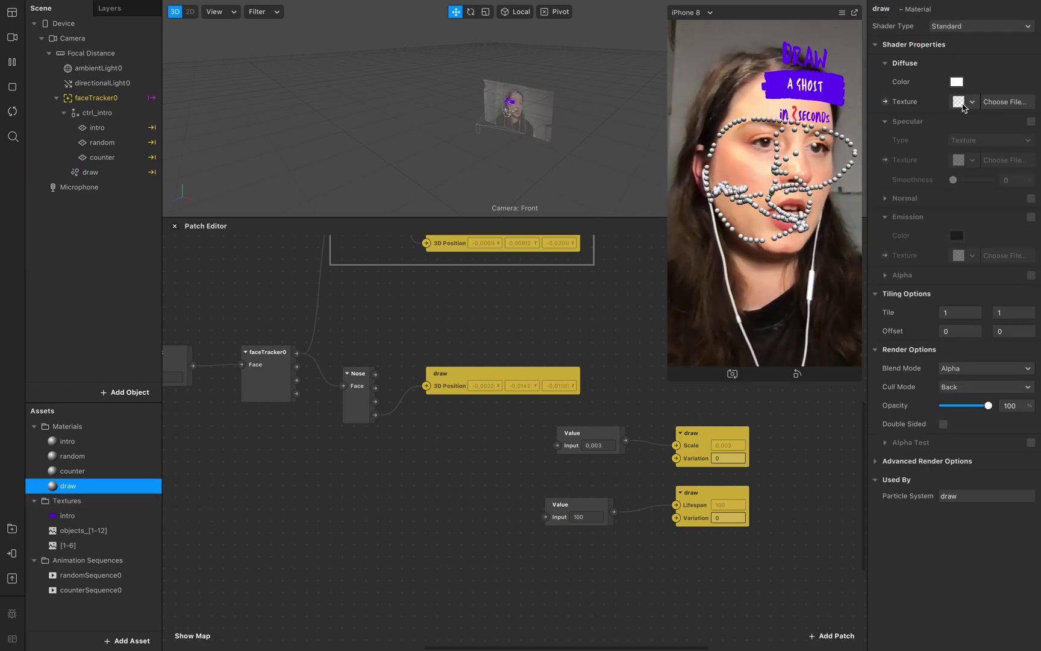
Switch the draw material's shader type to Flat and set its diffuse color to the purple Grape
left_click(964, 26)
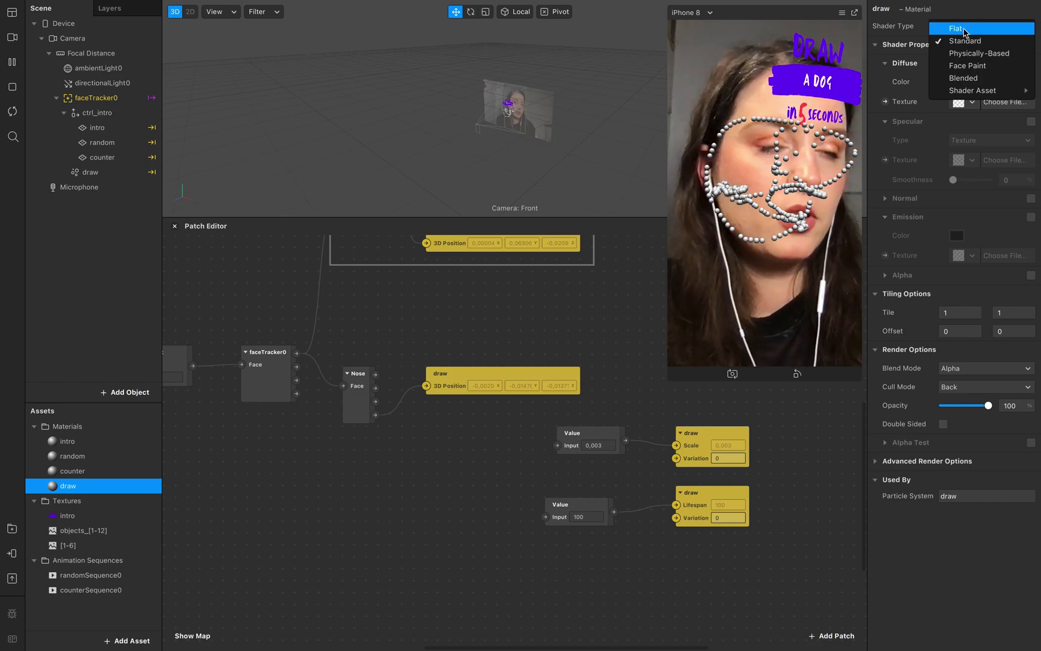
left_click(964, 29)
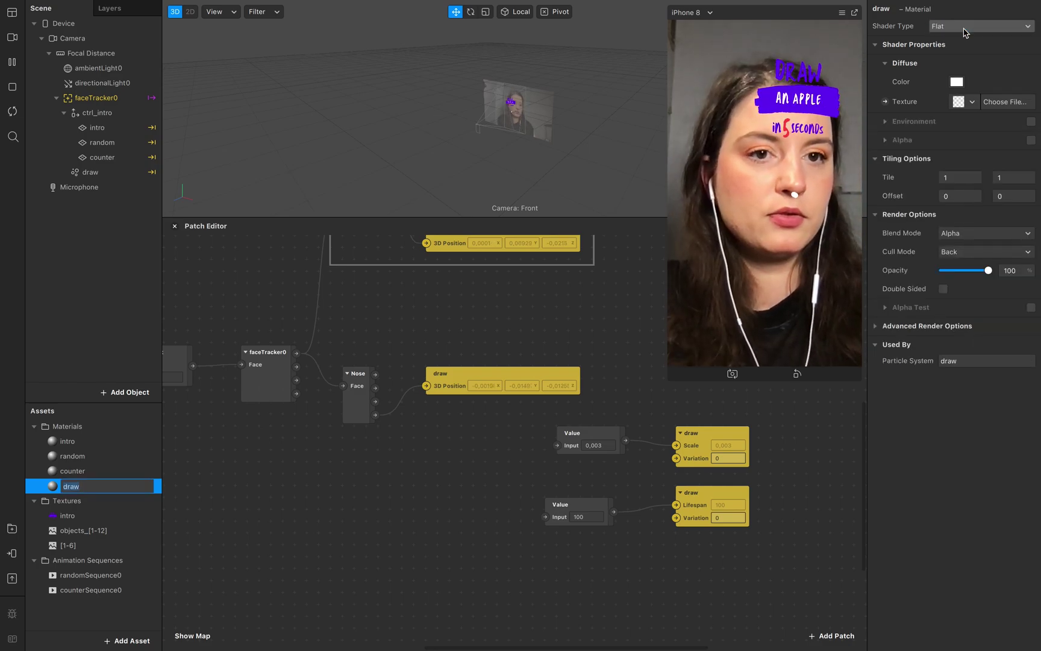
left_click(956, 81)
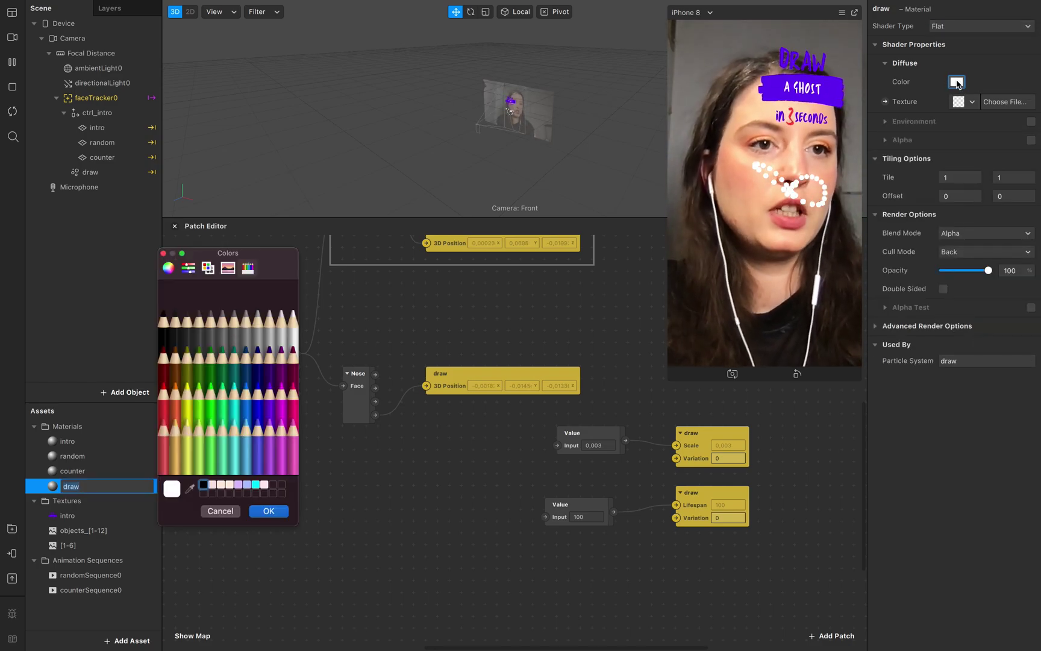
left_click(268, 401)
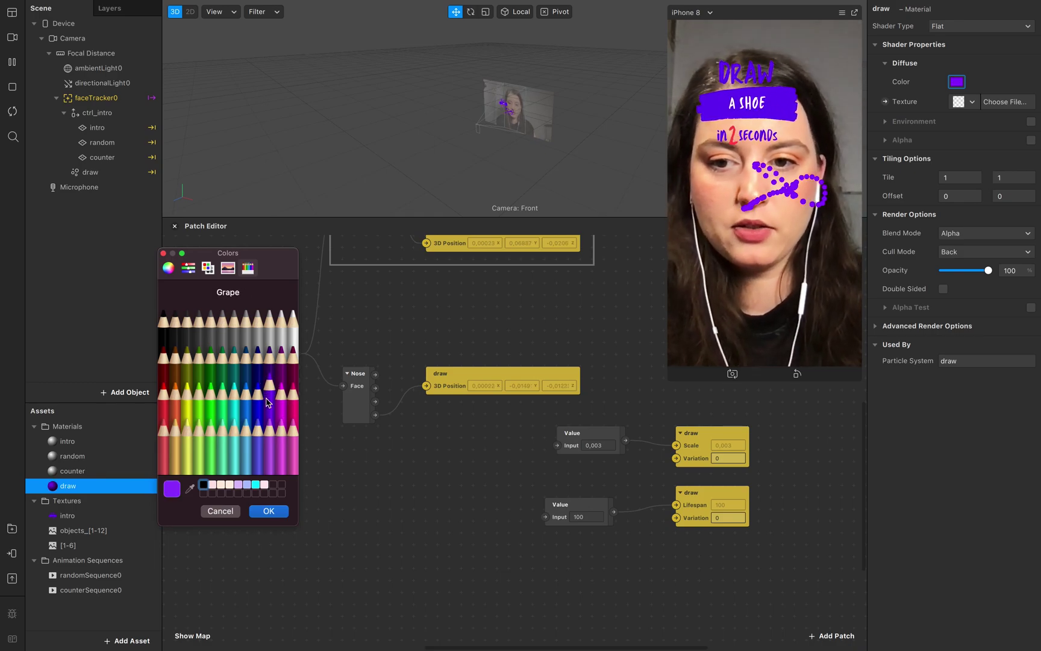
left_click(269, 511)
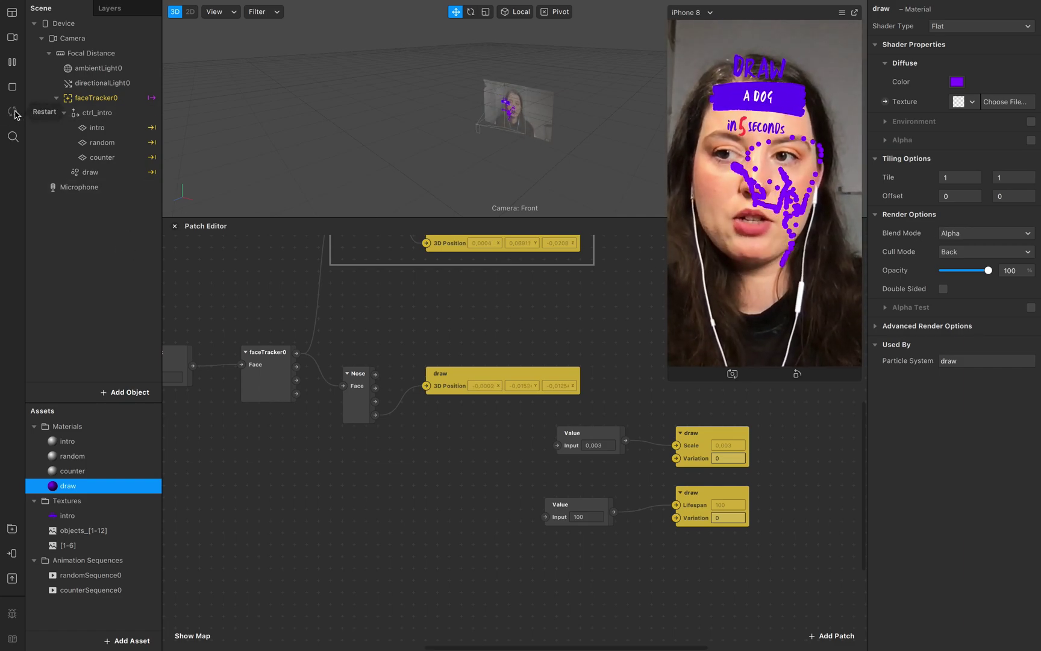
Move the Nose patch and draw's 3D position patch up into line with the faceTracker0 patch
scroll(353, 432, "up", 5)
scroll(353, 431, "left", 5)
left_click_drag(448, 473, 449, 438)
left_click_drag(566, 448, 580, 425)
scroll(580, 496, "down", 5, "ctrl")
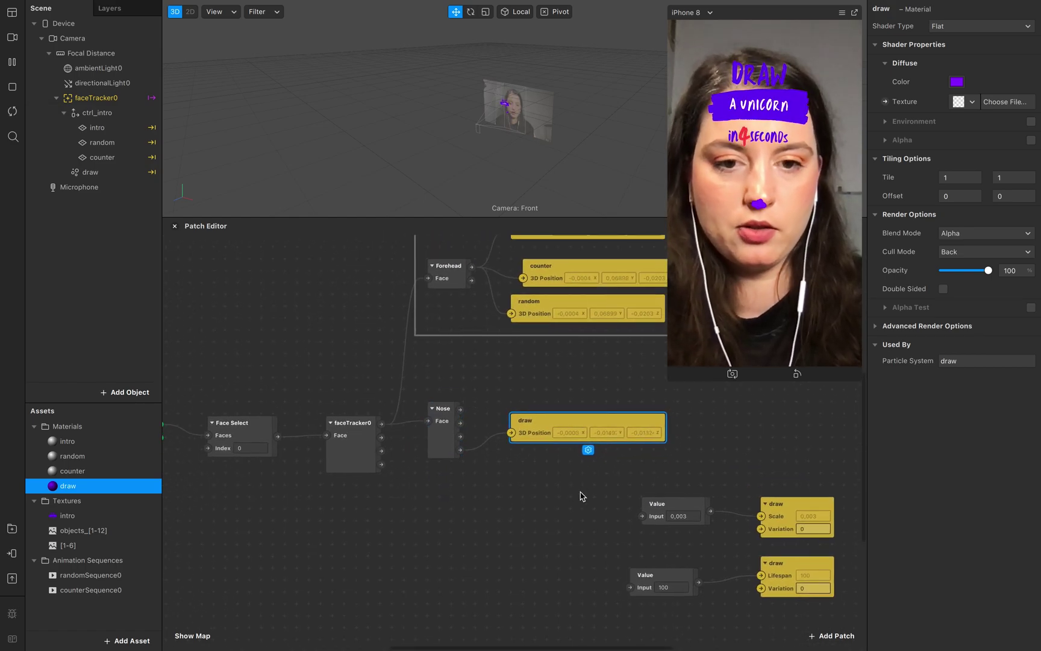
Move the draw scale and lifespan patches with their Value patches closer to the others and add a comment around all patches
scroll(620, 525, "down", 1)
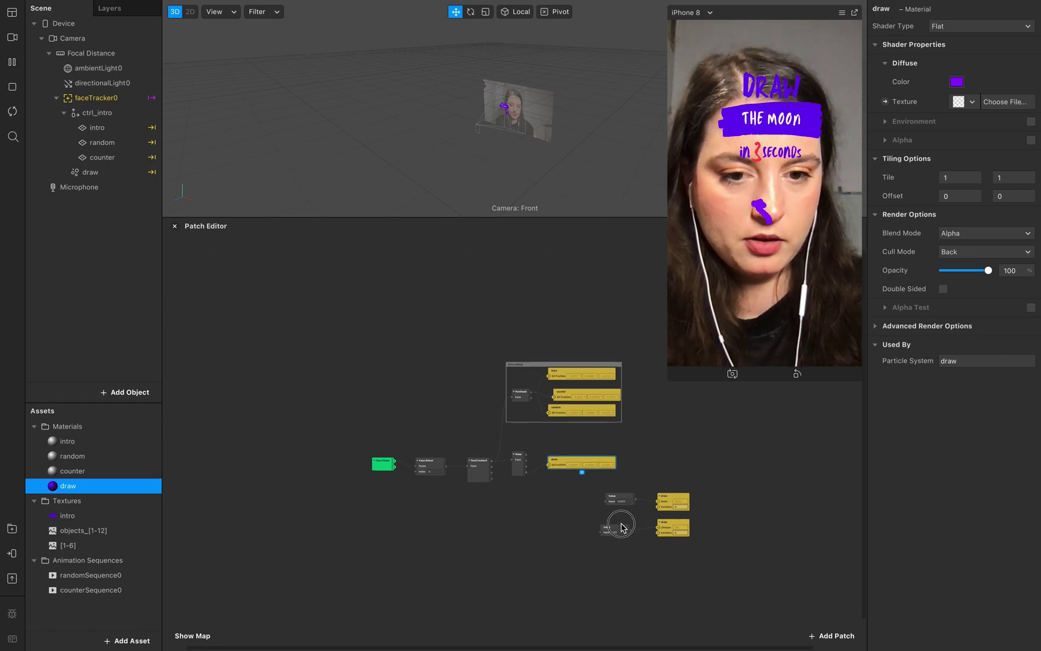
left_click_drag(744, 549, 674, 440)
left_click_drag(753, 509, 268, 320)
right_click(708, 436)
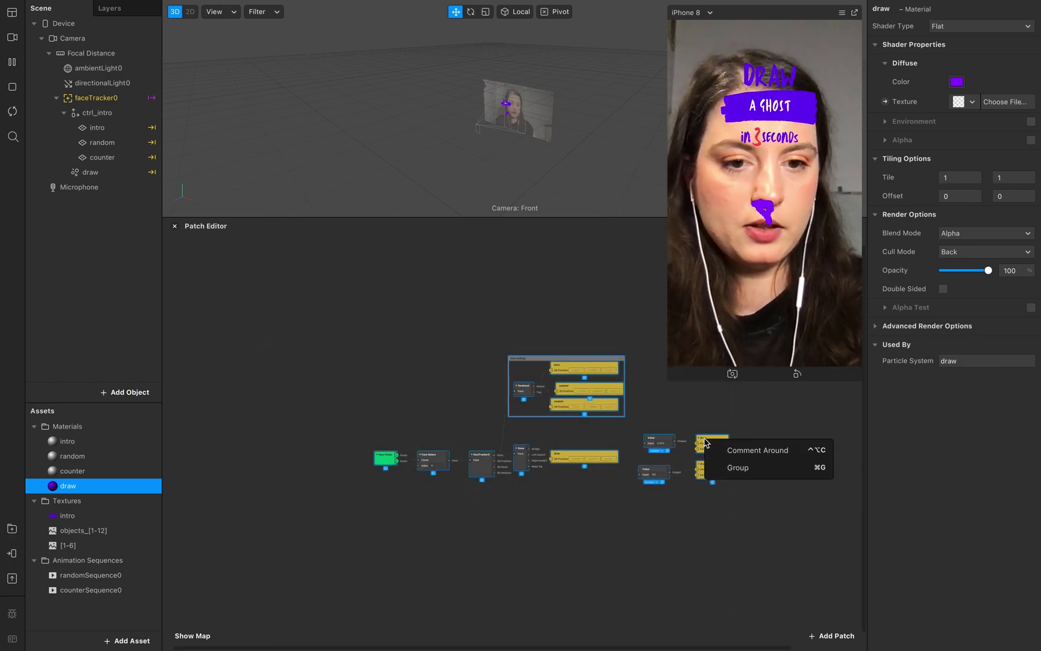
left_click(746, 449)
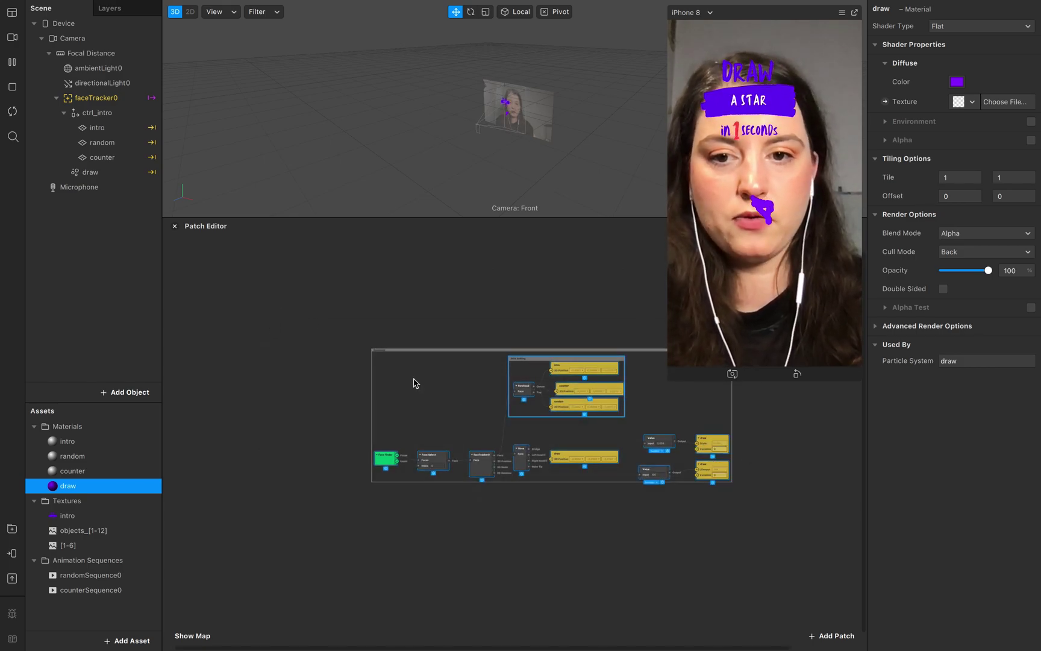
Rename the new comment that surrounds the whole face tracking patch network
double_click(380, 355)
left_click(447, 366)
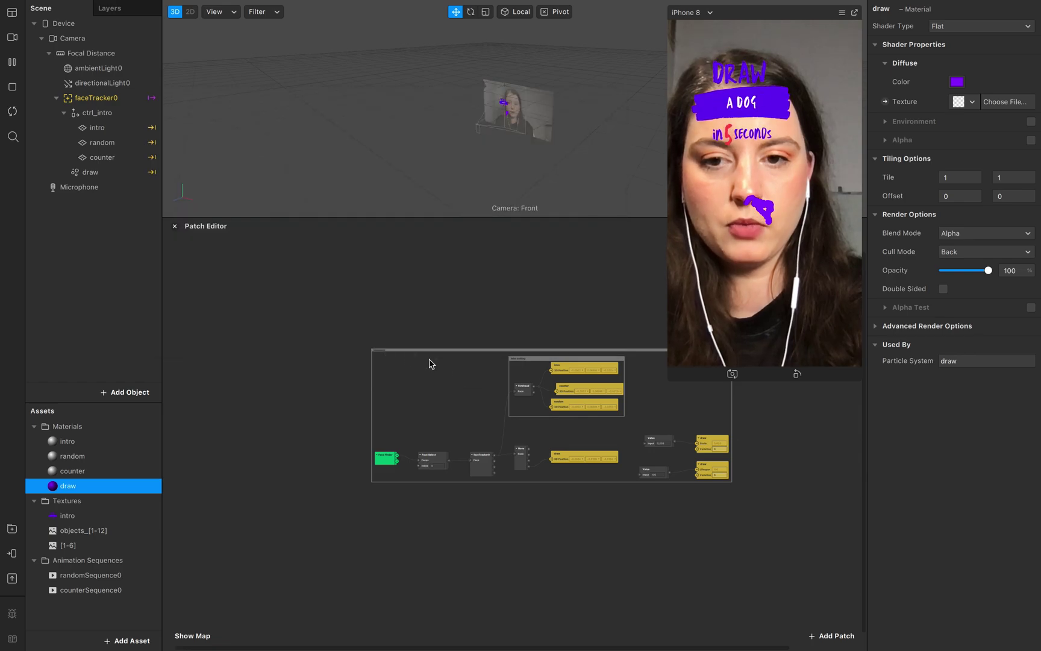
left_click(382, 352)
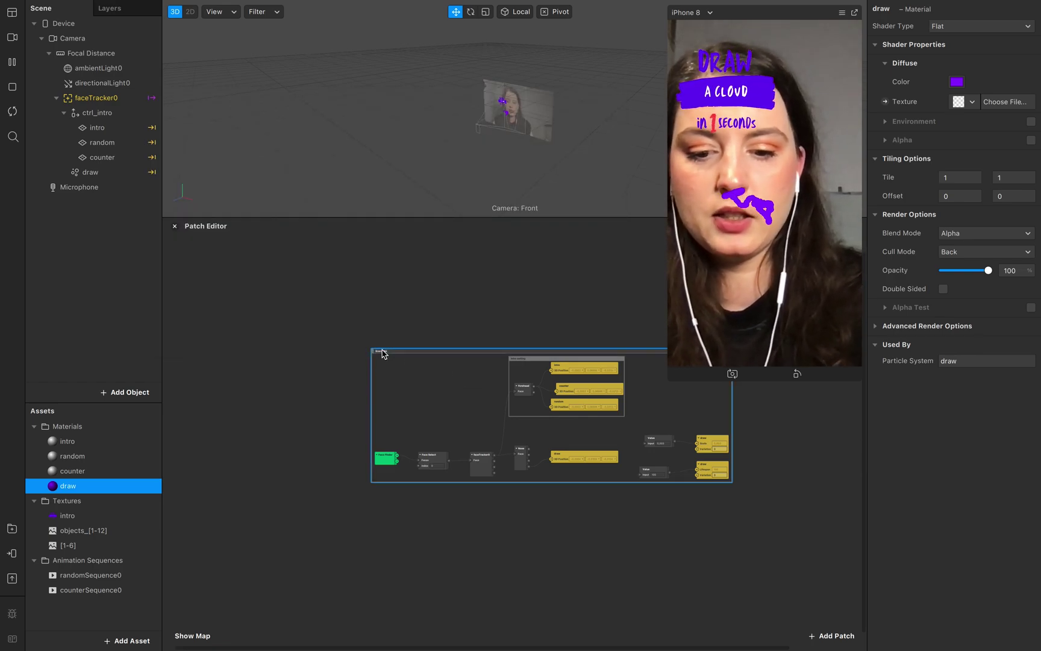
left_click(545, 556)
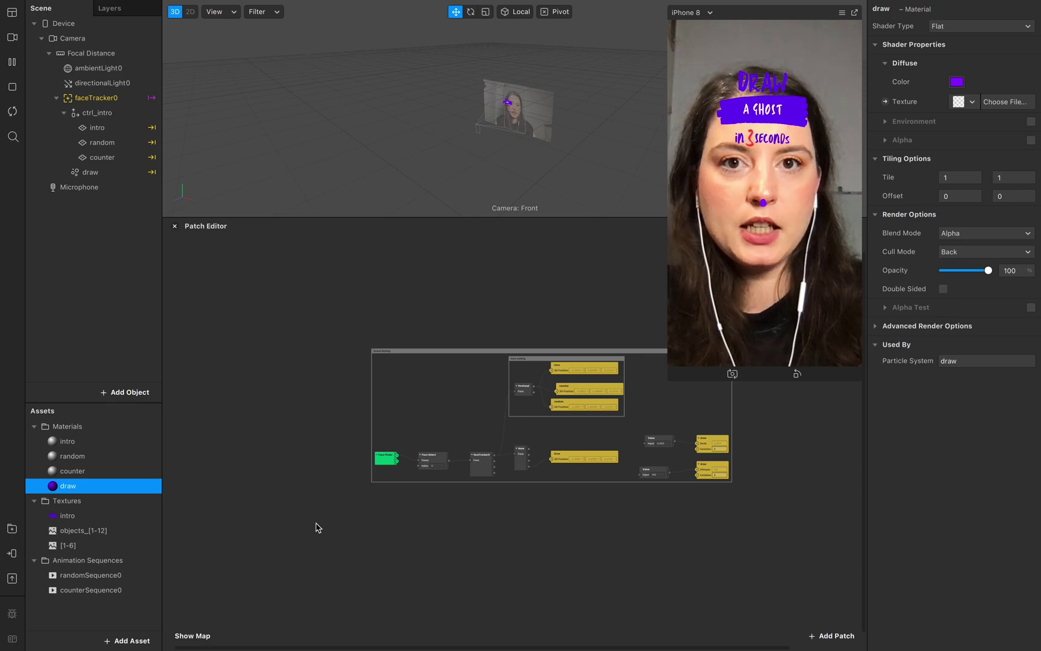
Hide the draw particle system by turning off its visibility
scroll(318, 528, "down", 1)
left_click(90, 172)
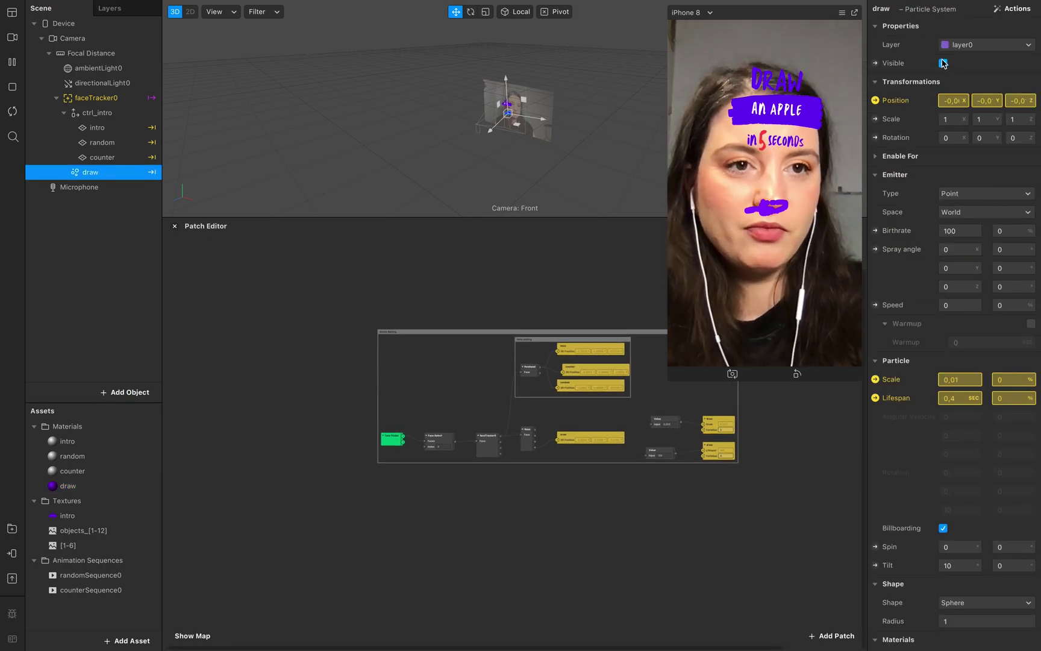
left_click(943, 63)
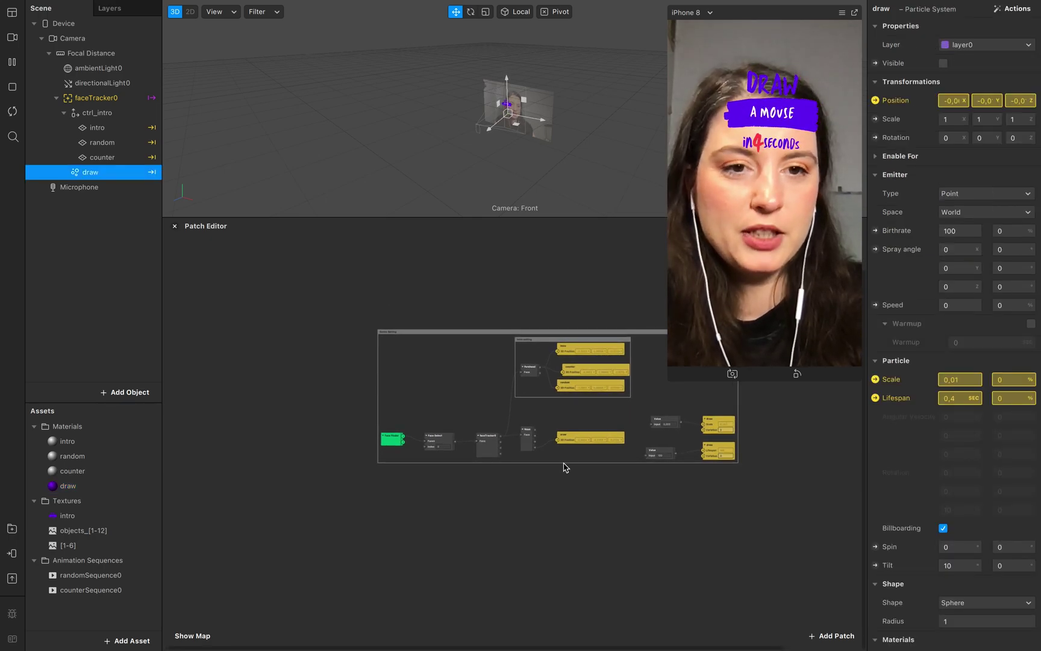
Add a Screen Tap patch in the empty area below the commented face tracking patches
scroll(511, 513, "up", 1)
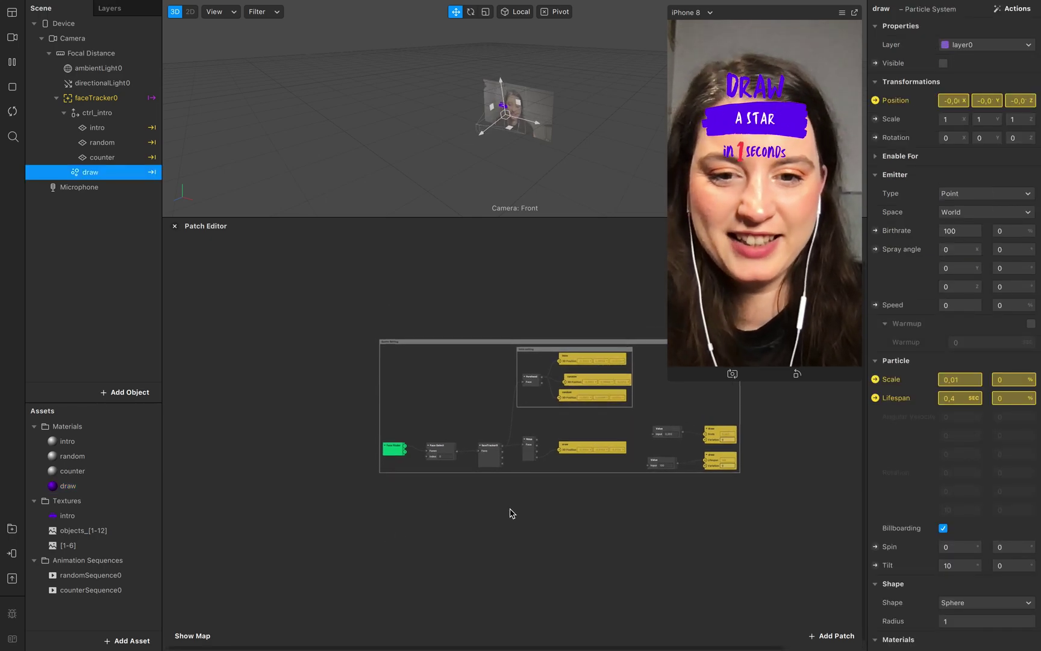
scroll(511, 513, "up", 5)
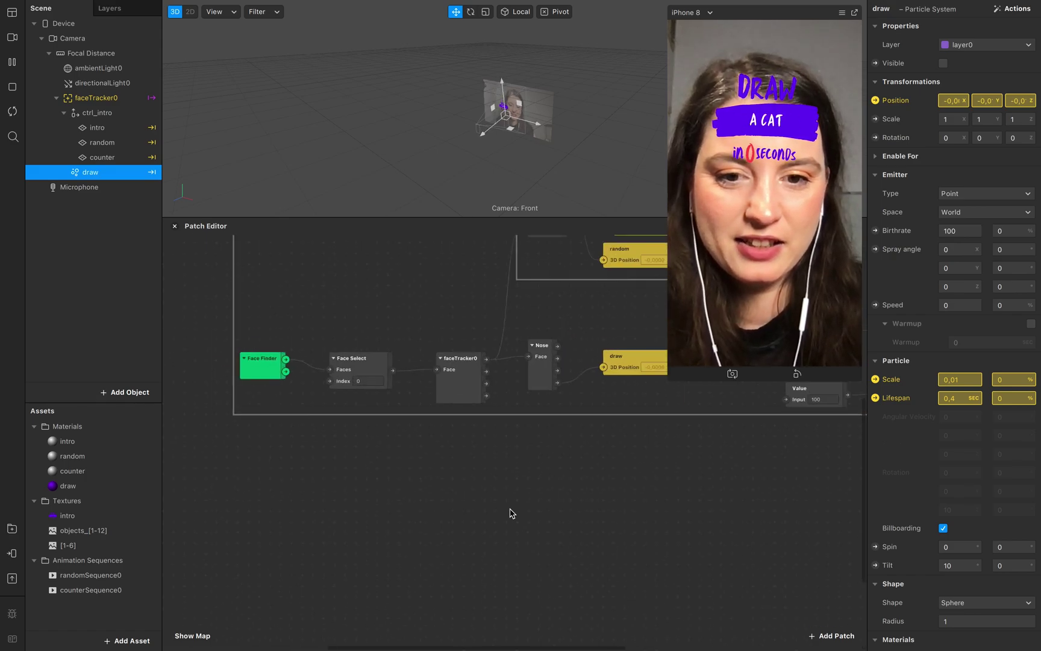
scroll(511, 513, "down", 3)
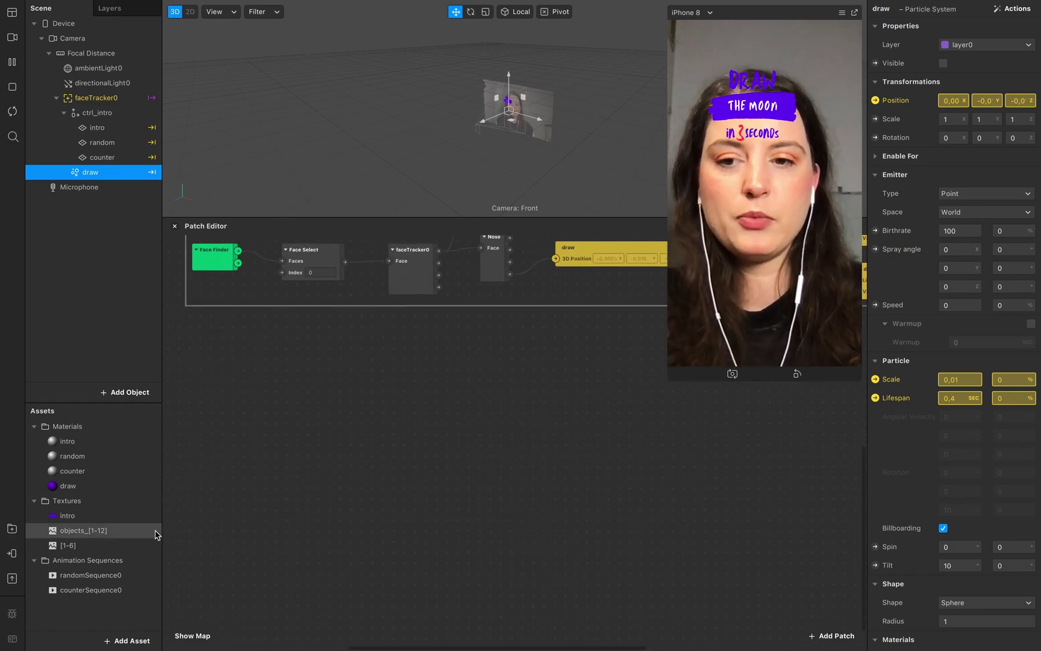
double_click(241, 469)
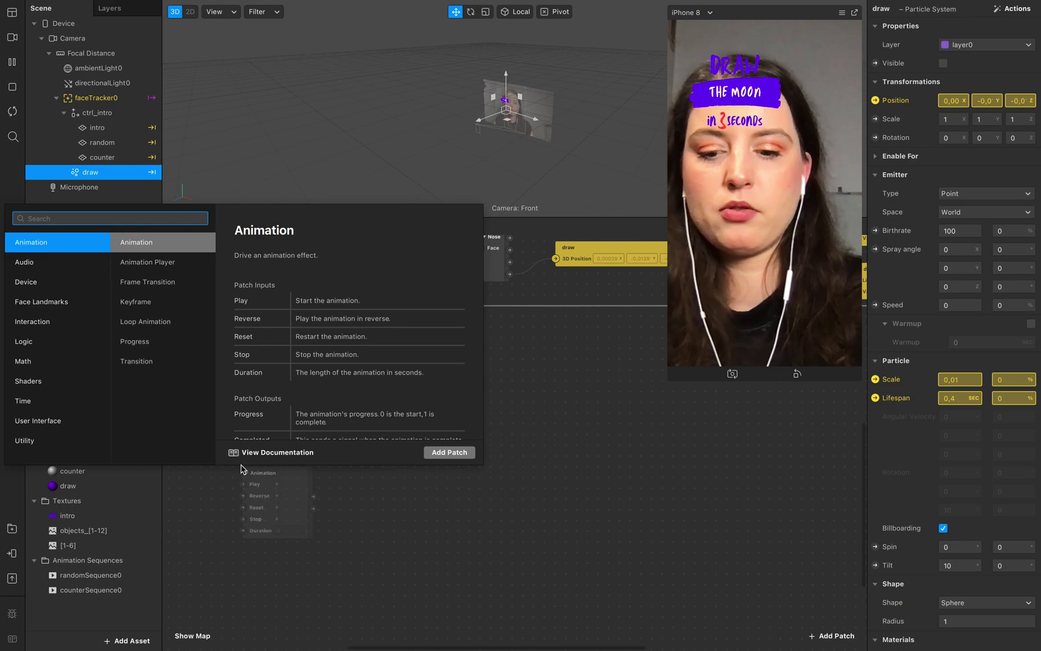
type("scree")
key("Down")
key("Return")
left_click_drag(256, 474, 250, 415)
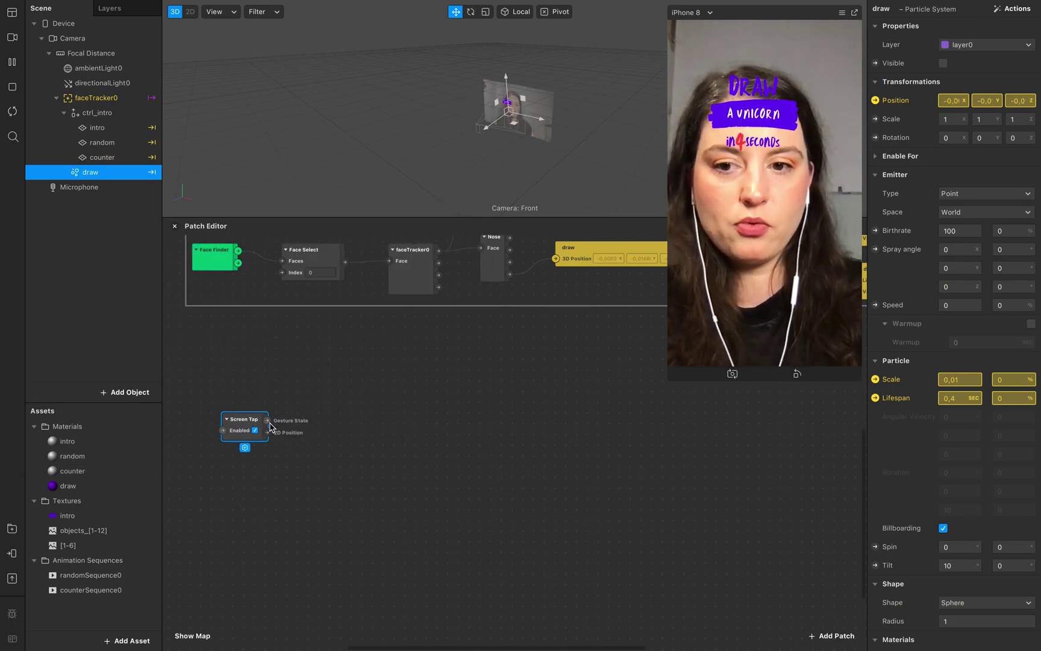
Add a Switch patch fed by the Screen Tap patch's Gesture State output
double_click(364, 475)
type("switch")
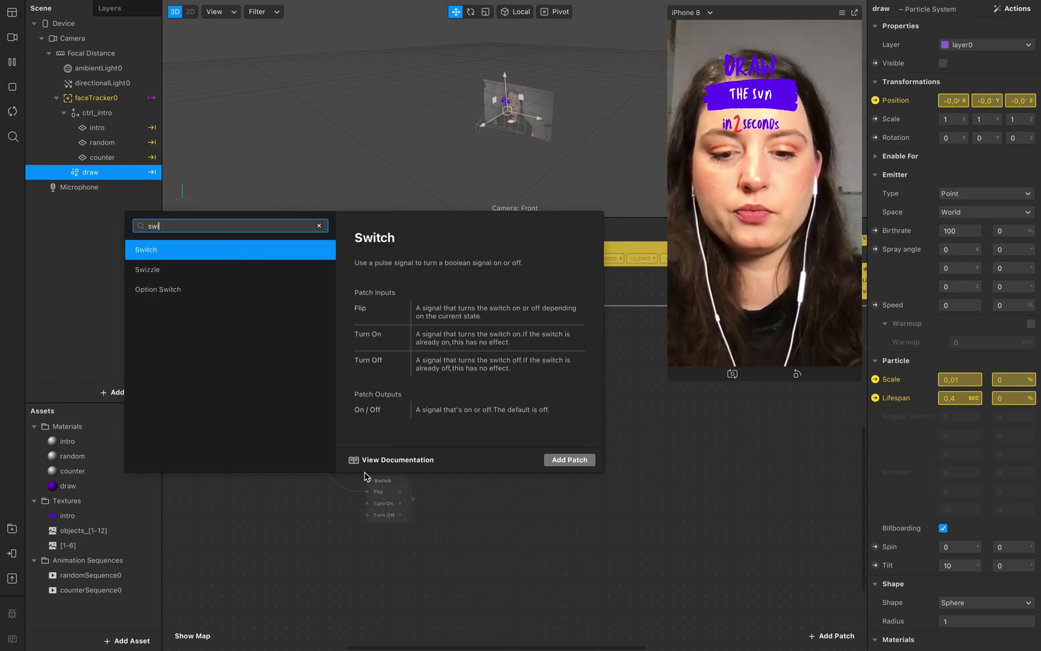
key("Return")
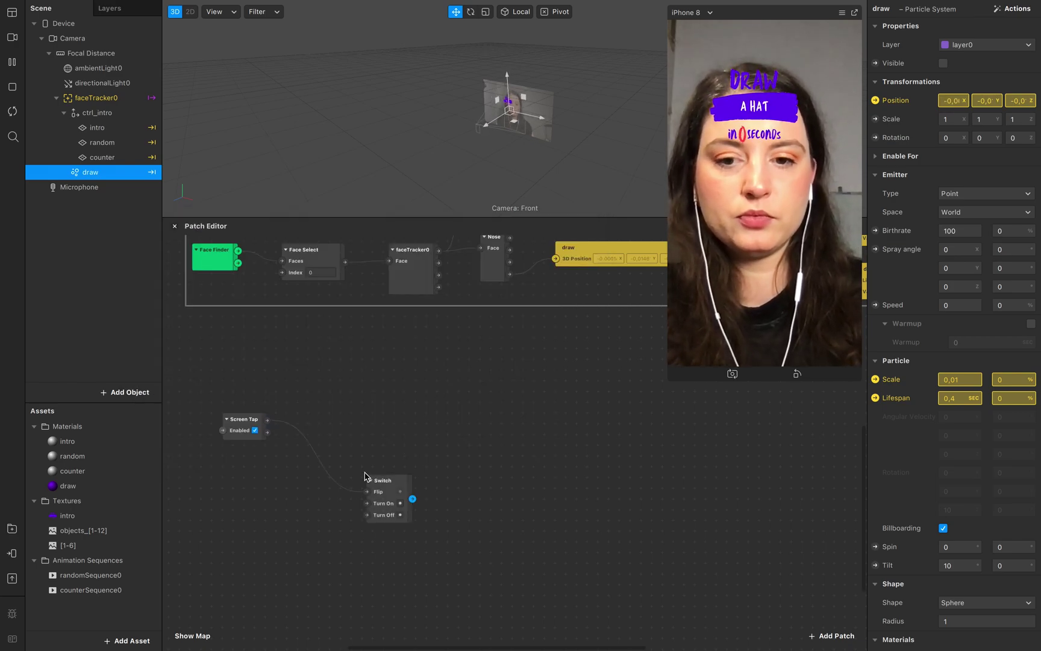
left_click(405, 501)
Add a Pulse patch connected to the Switch patch's output
left_click_drag(413, 499, 458, 476)
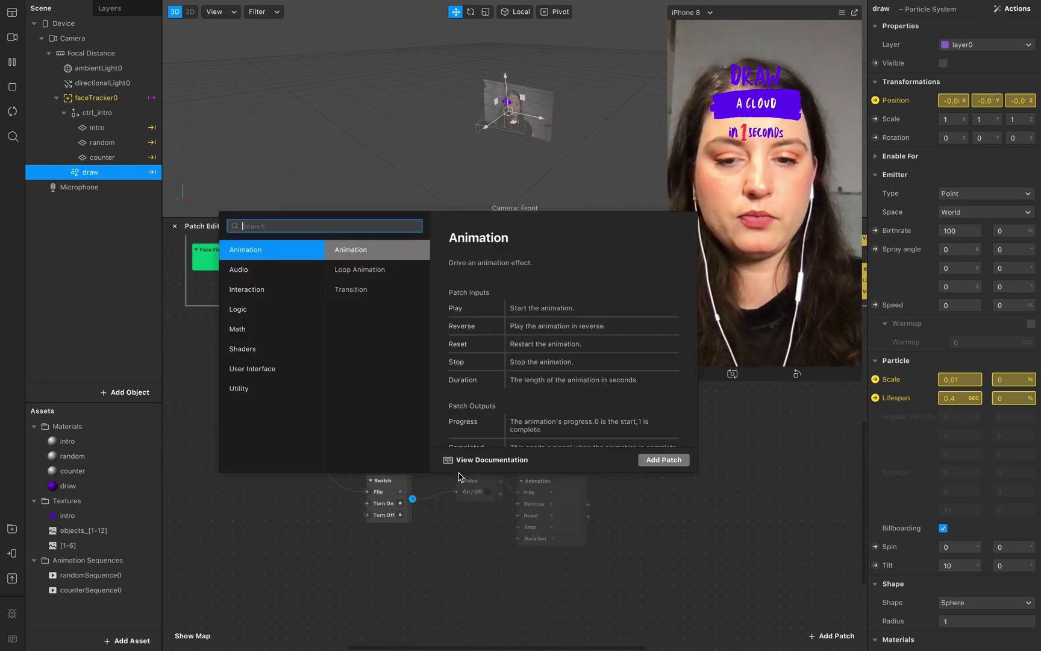
type("poul")
key("BackSpace")
key("BackSpace")
key("BackSpace")
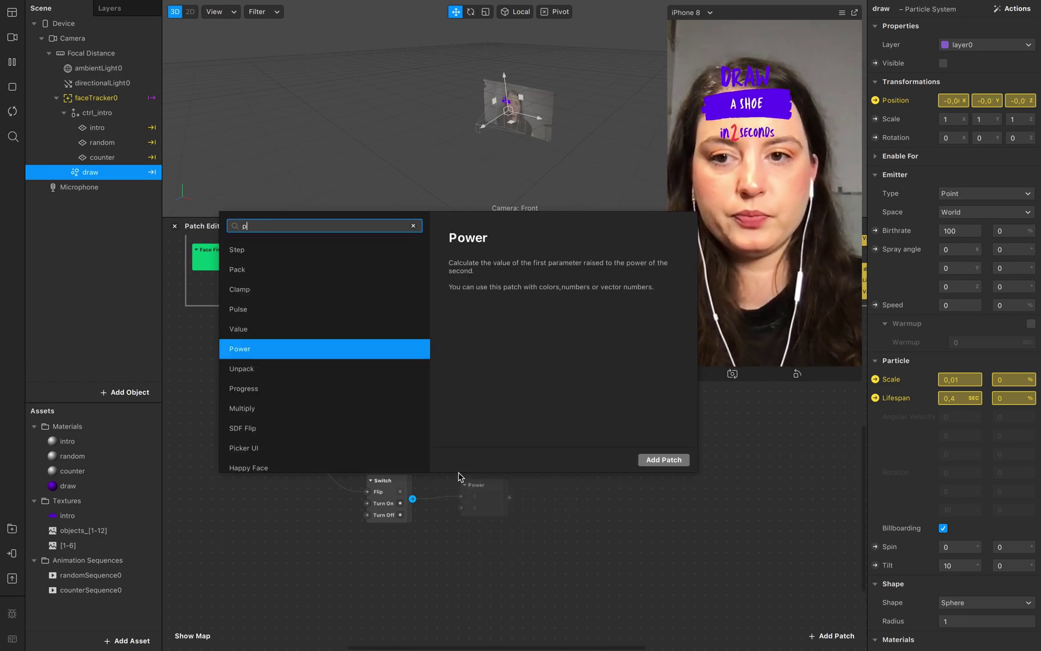
type("ulse")
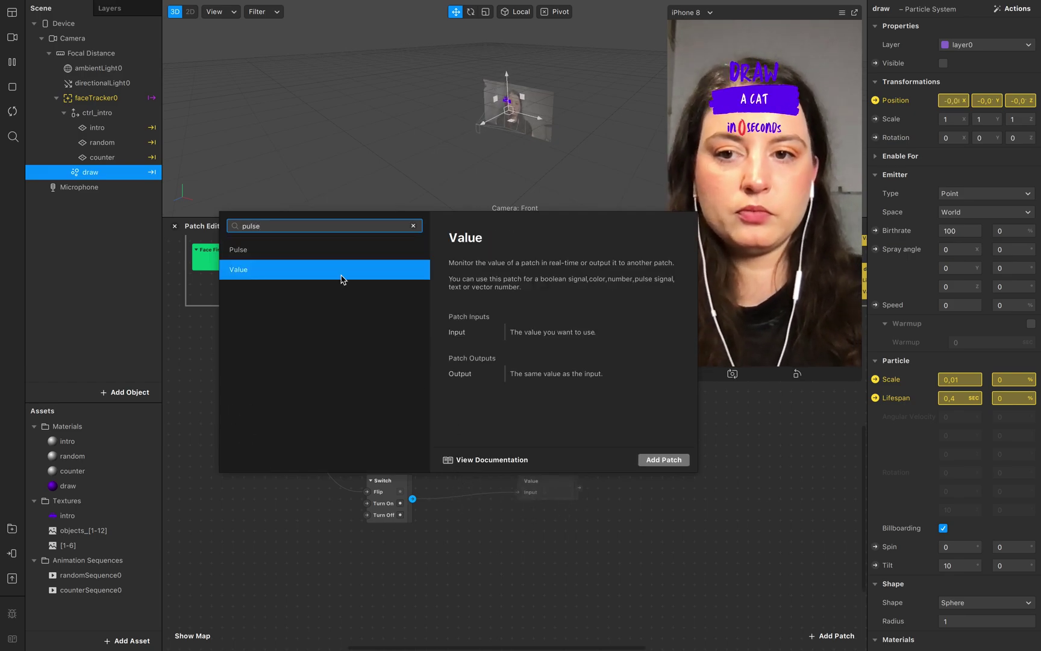
left_click(330, 260)
left_click(663, 459)
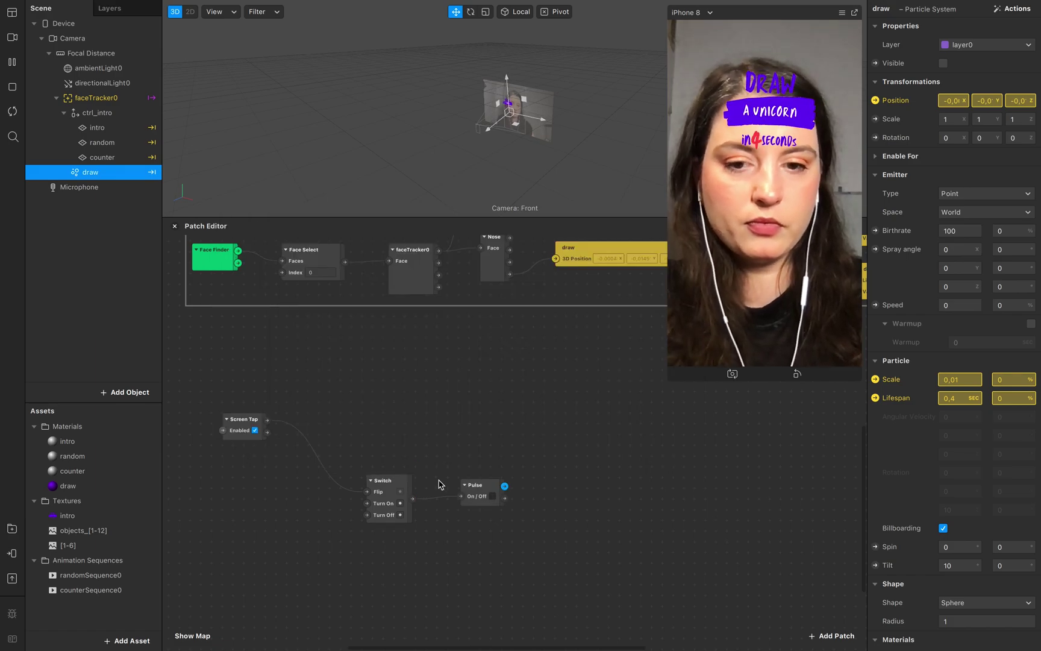
Move the Switch patch closer to Screen Tap and connect Gesture State to its Turn On input instead of Flip
left_click_drag(384, 479, 368, 440)
left_click(303, 440)
left_click_drag(267, 419, 352, 463)
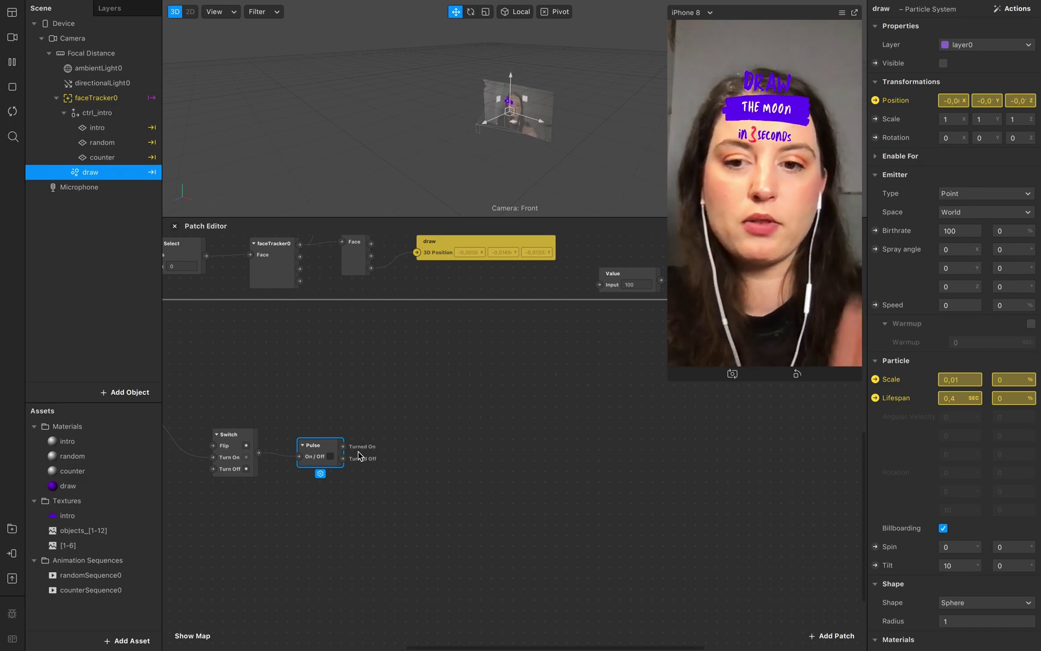
Add a Delay patch on the Pulse patch's Turned On output and set its duration to 1
left_click_drag(343, 446, 439, 464)
type("de")
key("Return")
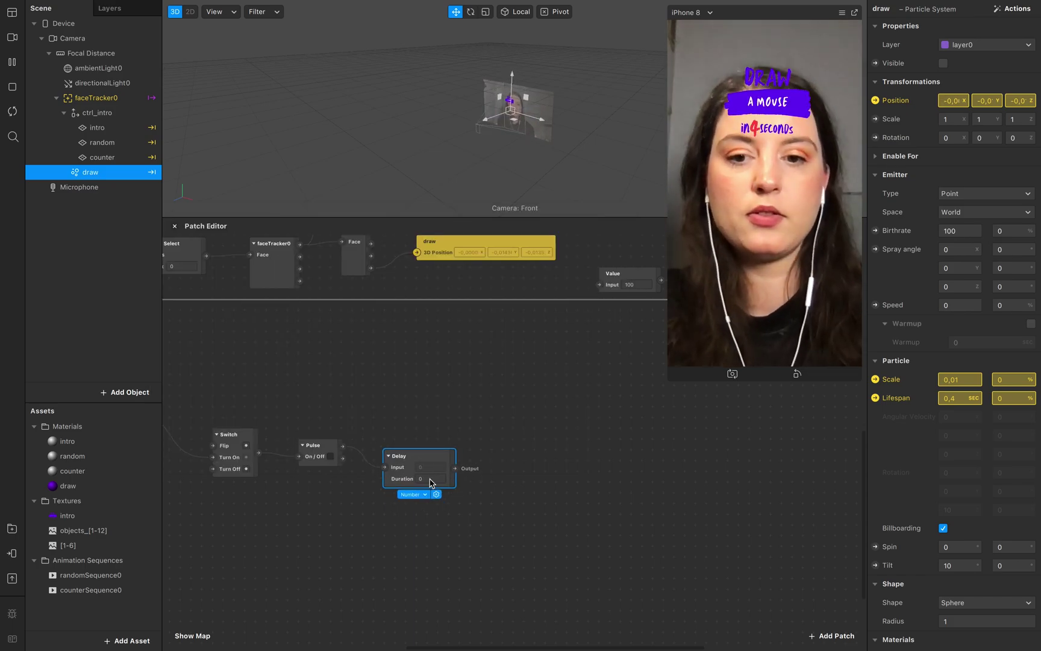
left_click(431, 479)
type("1")
key("Return")
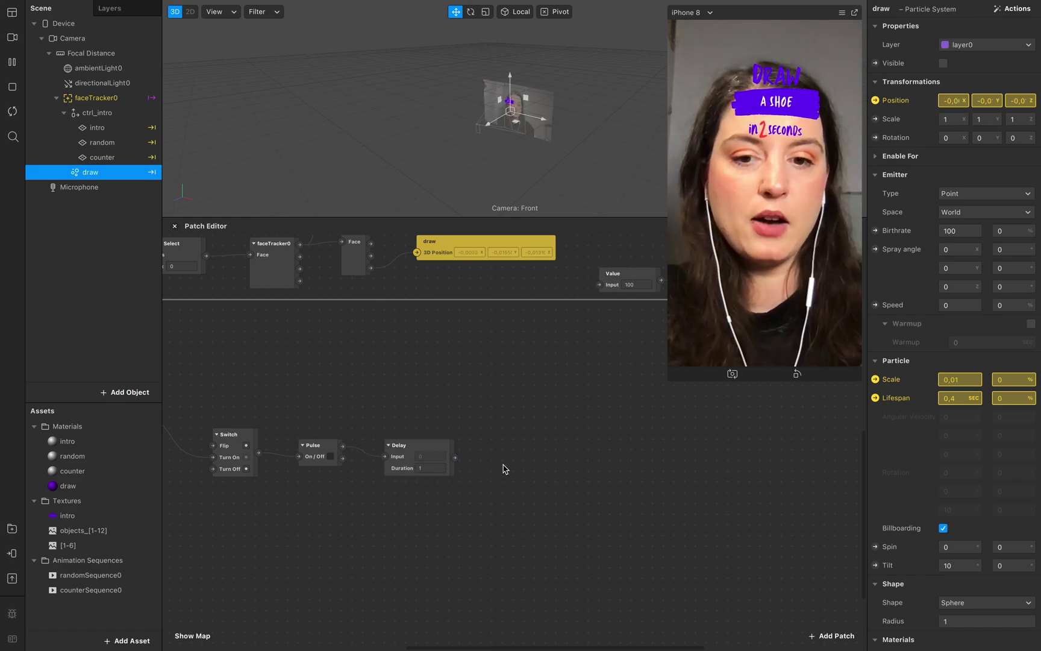
Add a second Switch patch after the Delay patch and connect the Delay output to its Turn On input
double_click(503, 469)
type("sw")
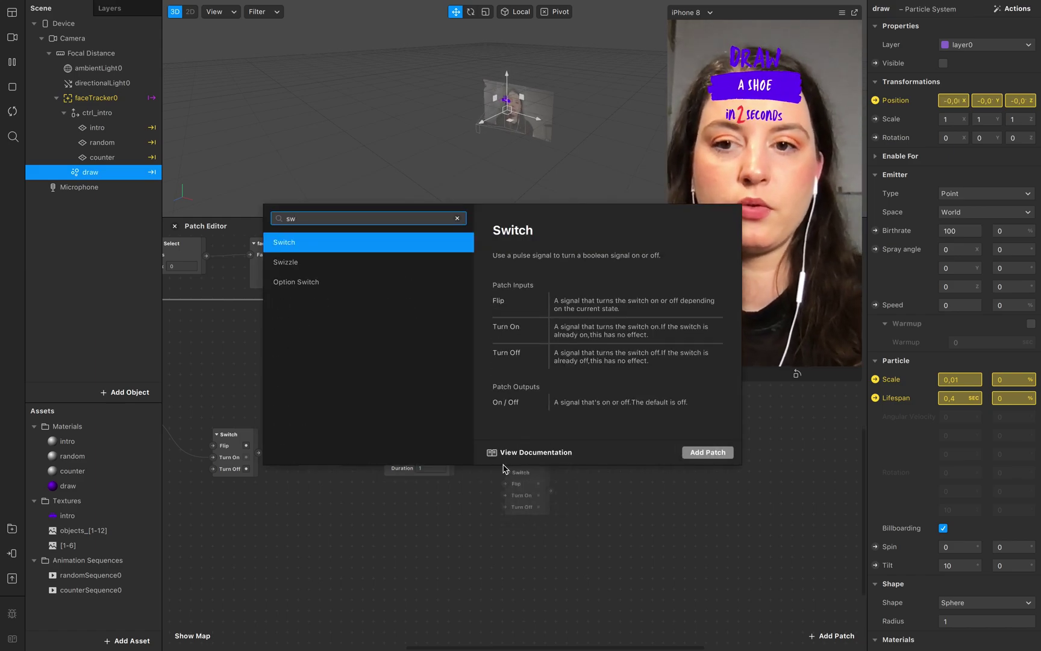
key("Return")
left_click_drag(455, 458, 612, 436)
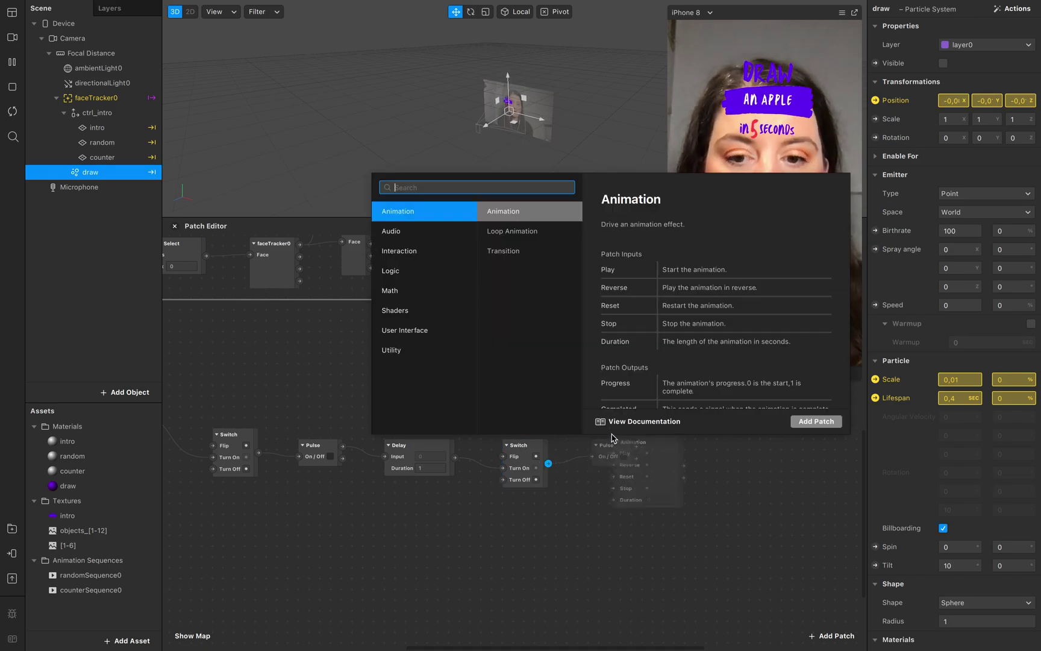
Add an If Then Else patch with the second Switch as its condition and set its Then value to 100
type("if")
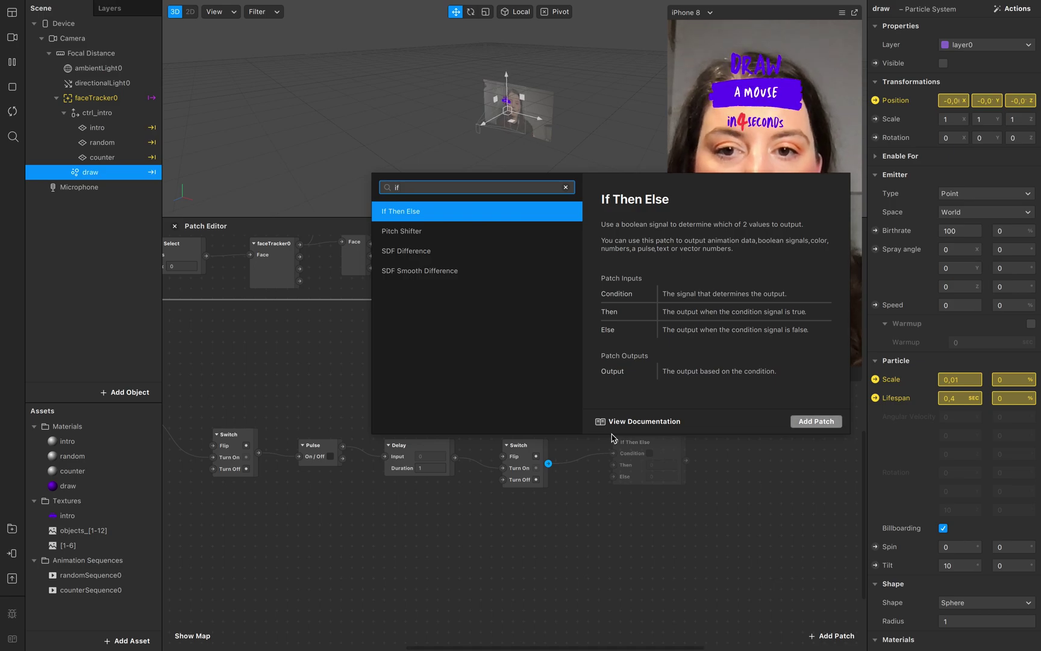
key("Return")
left_click_drag(637, 445, 612, 437)
scroll(645, 470, "right", 4)
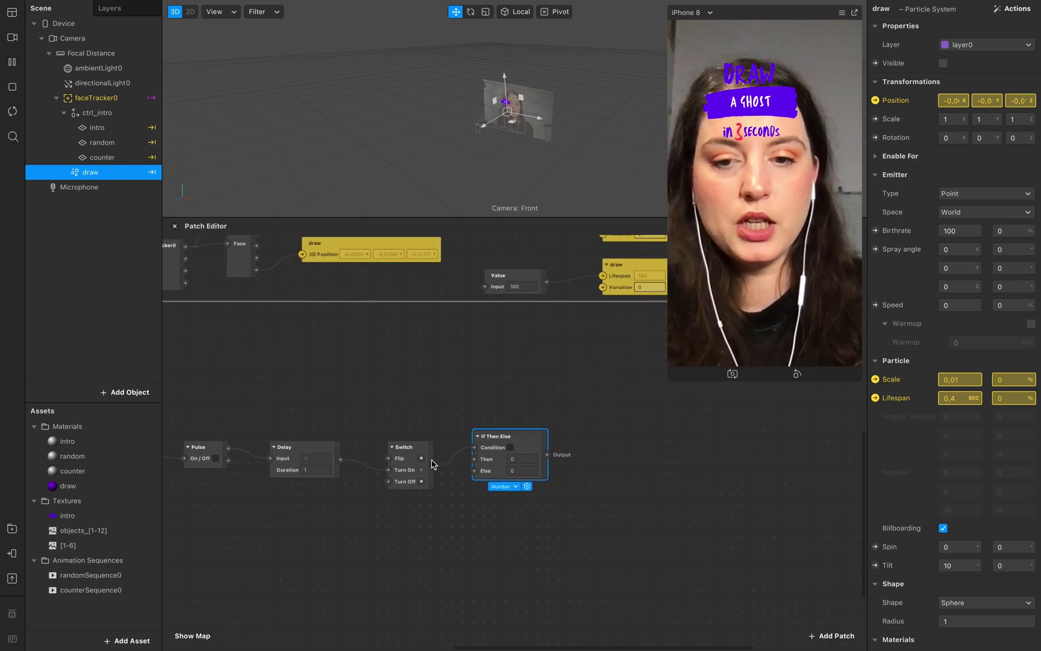
left_click(521, 460)
type("10")
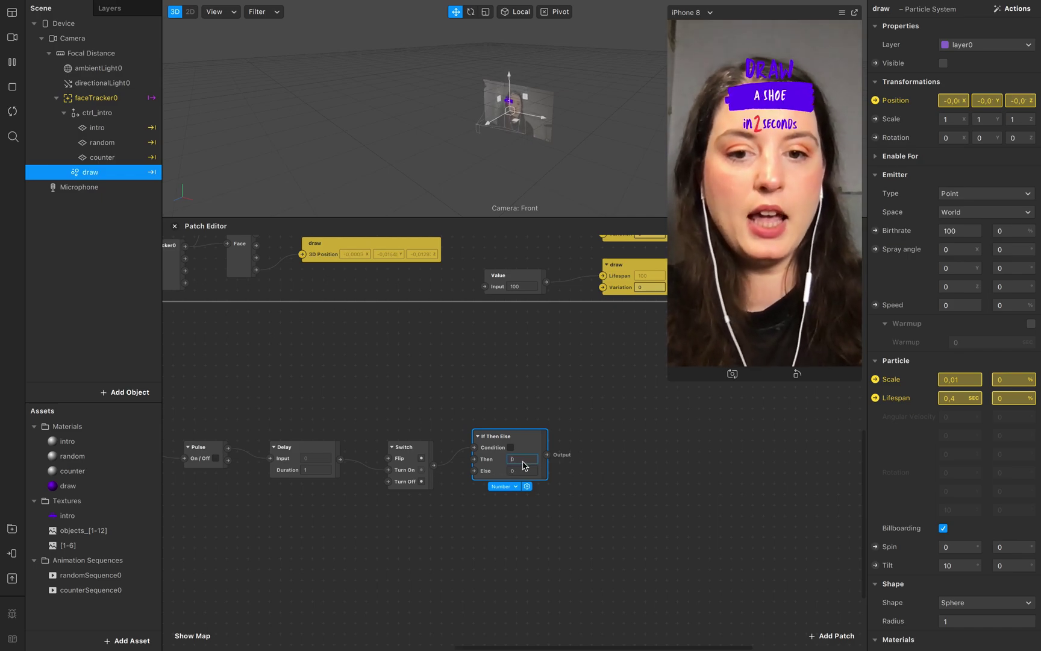
type("0")
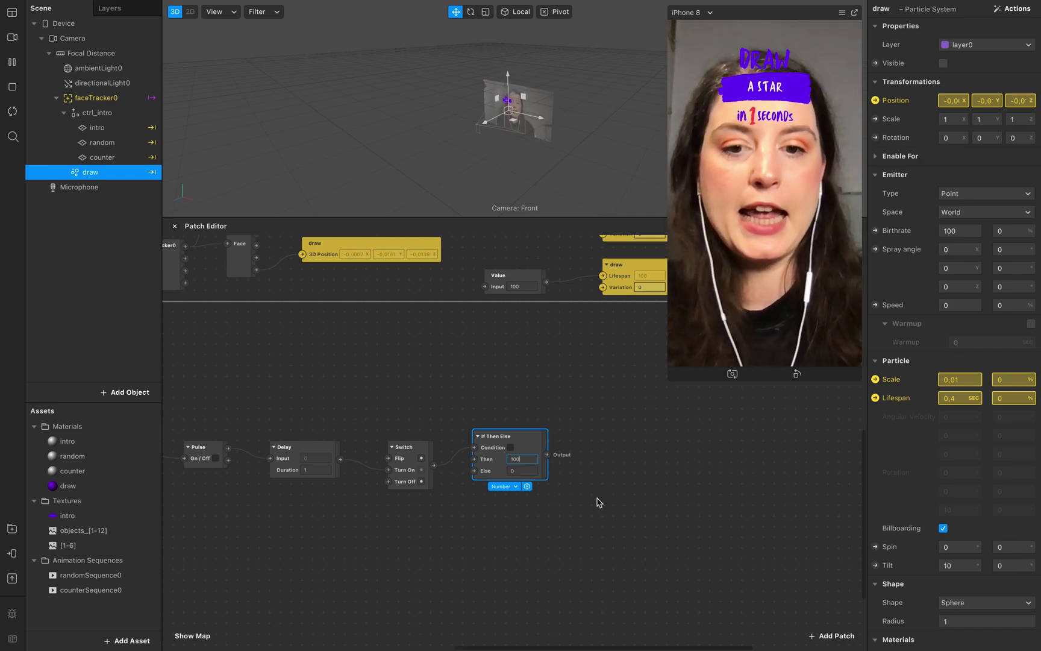
left_click(578, 470)
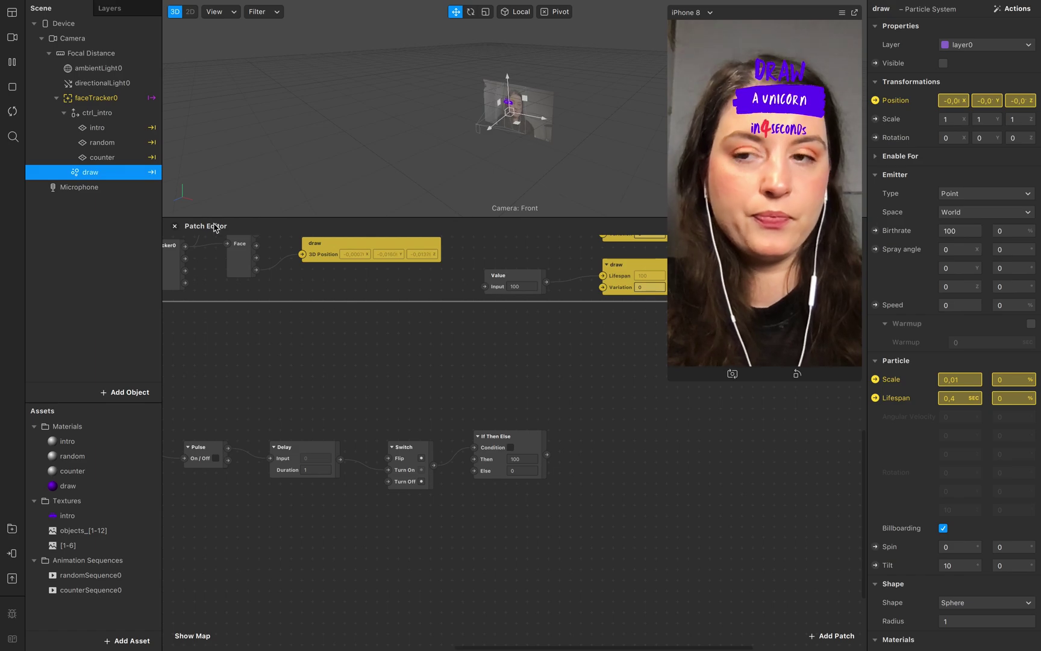
Create a Birthrate patch for the draw particle system and connect the If Then Else output to its Birthrate input
left_click(875, 230)
left_click_drag(530, 451, 627, 447)
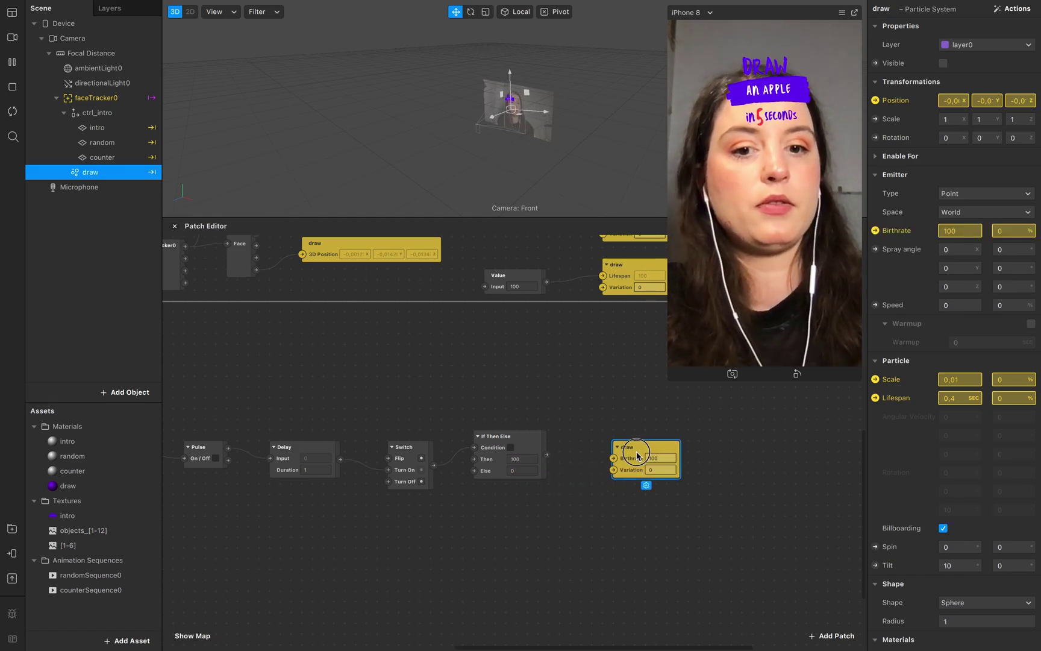
mouse_move(547, 455)
left_mouse_down()
mouse_move(613, 459)
mouse_move(609, 440)
left_mouse_up()
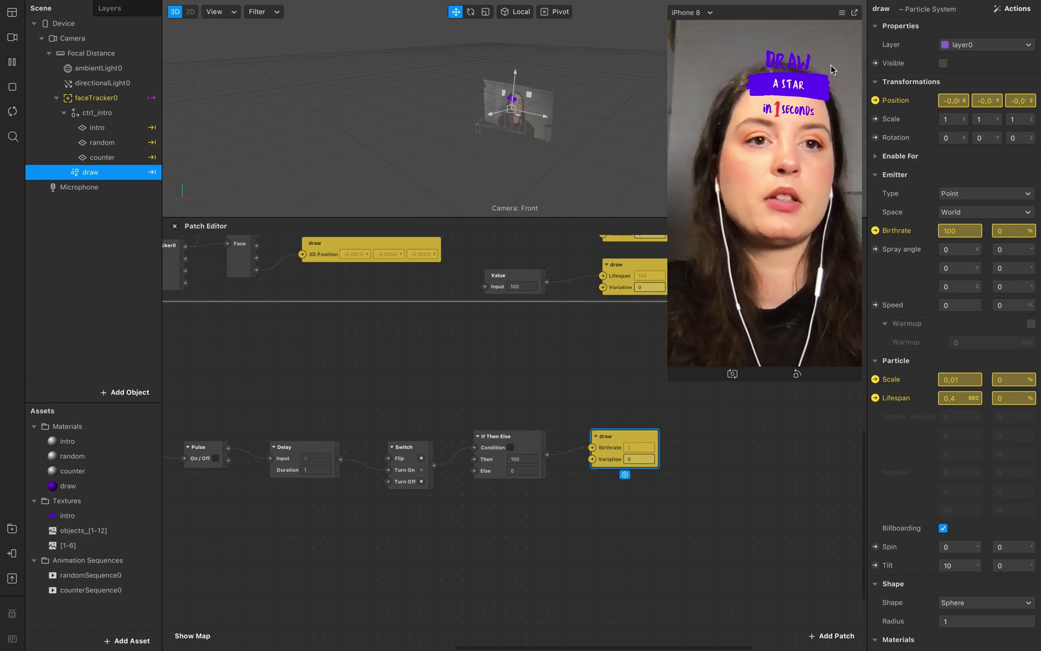
Turn on touch simulation in the device preview and make the draw particle system visible again
left_click(842, 12)
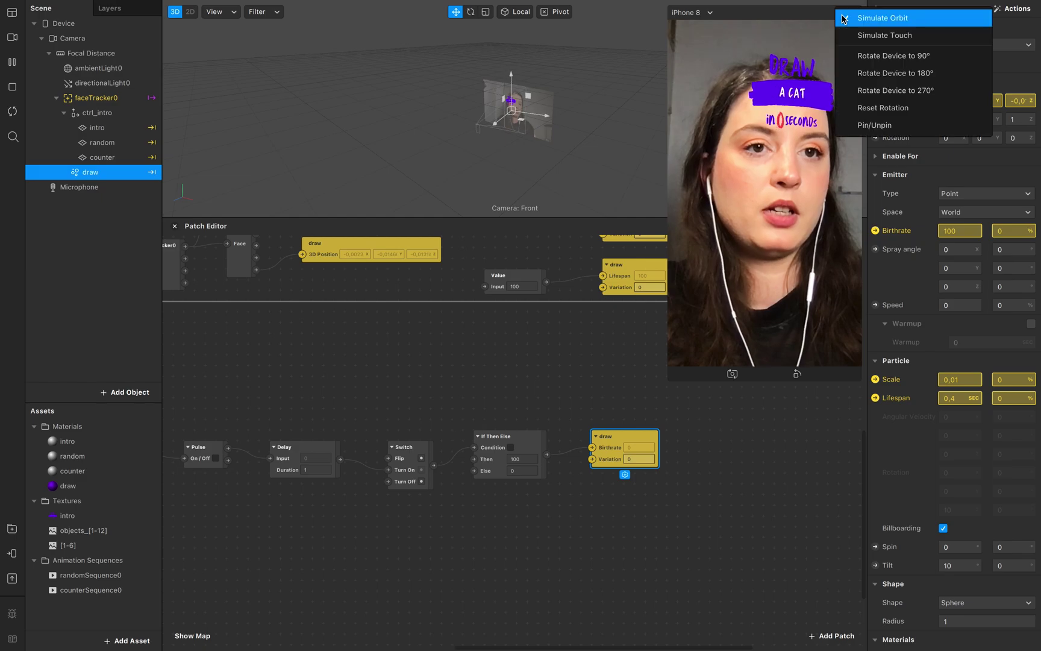
left_click(876, 36)
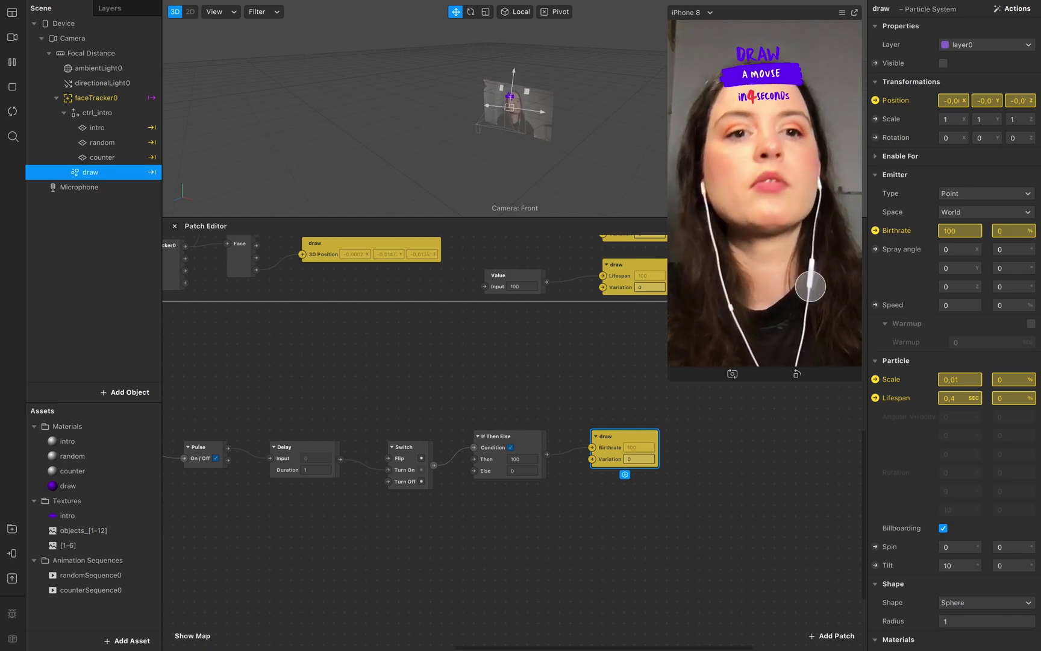
left_click(943, 63)
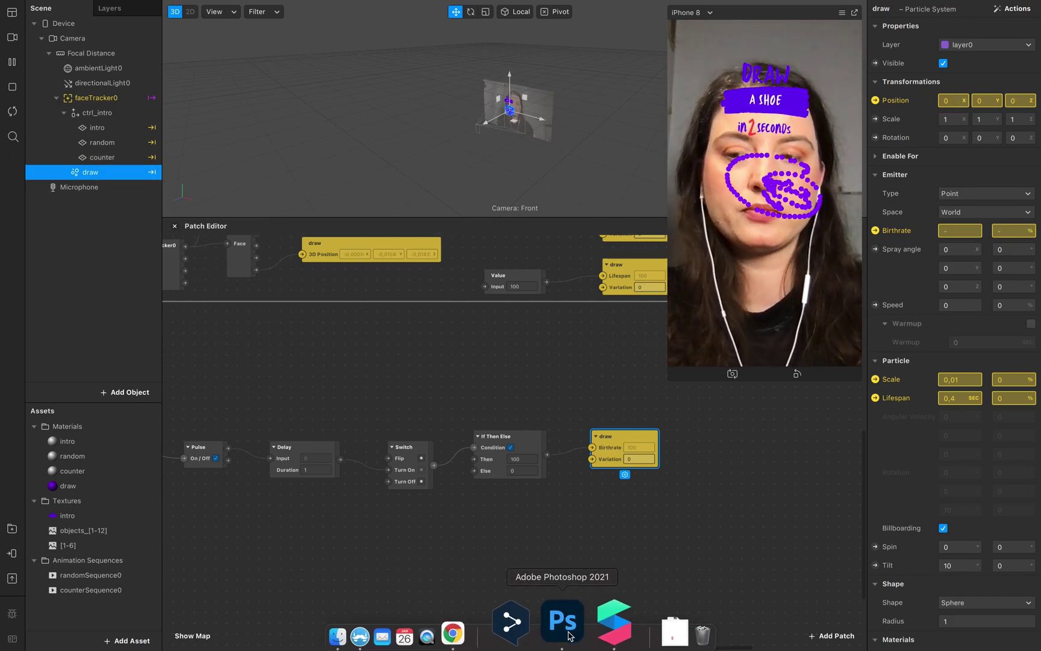
scroll(577, 568, "left", 3)
scroll(578, 569, "up", 2)
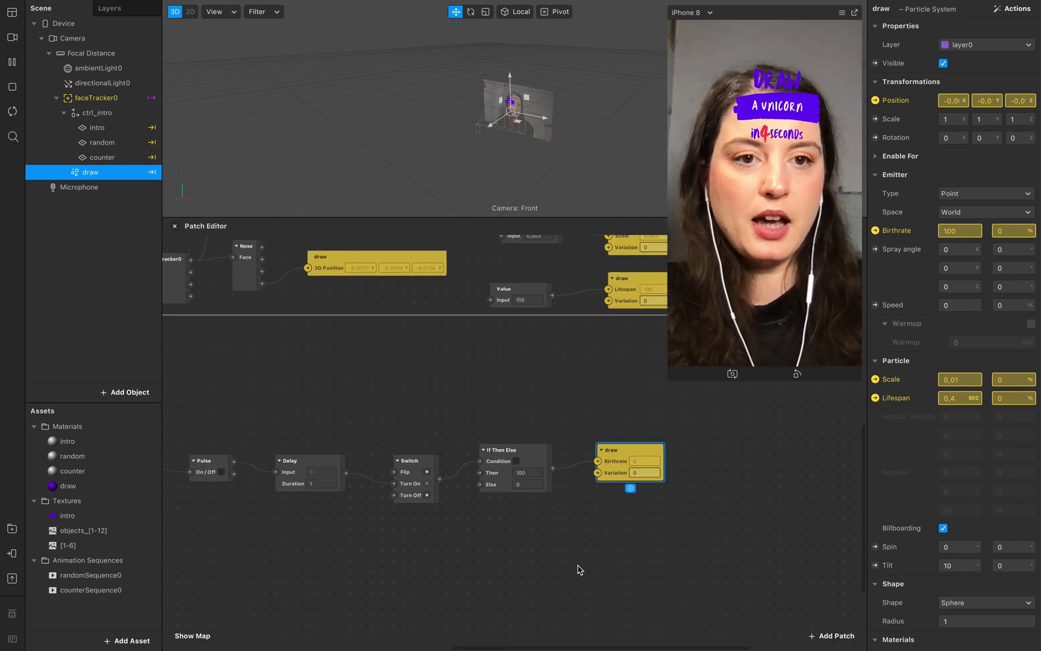
Show randomSequence0's properties, add a third Switch patch above the Birthrate branch and connect the Delay output to its Turn On input
scroll(577, 569, "left", 5)
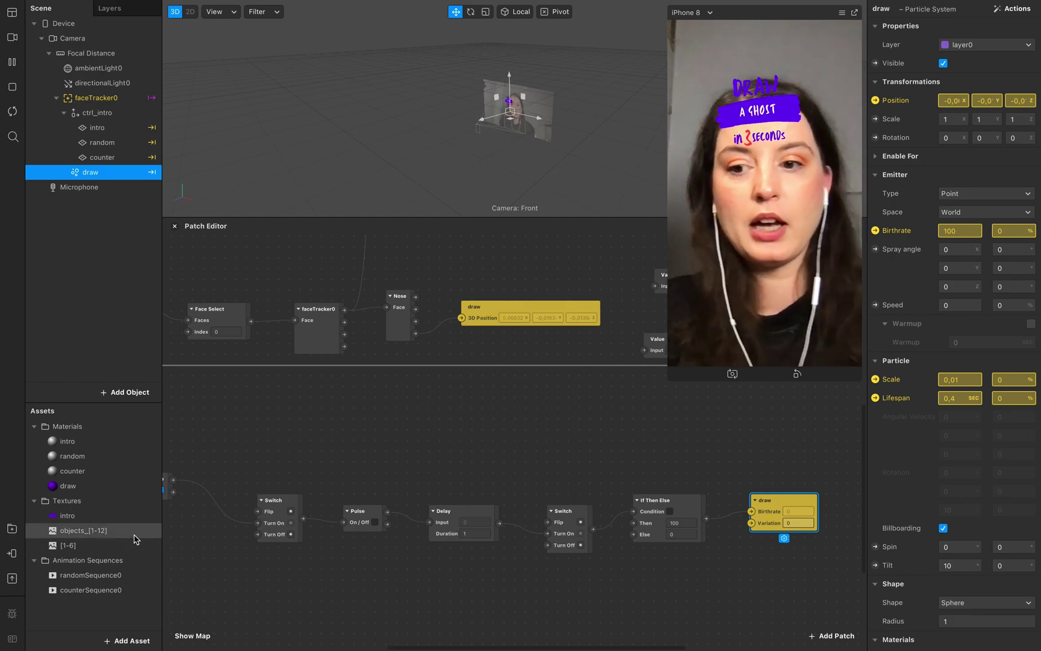
left_click(123, 574)
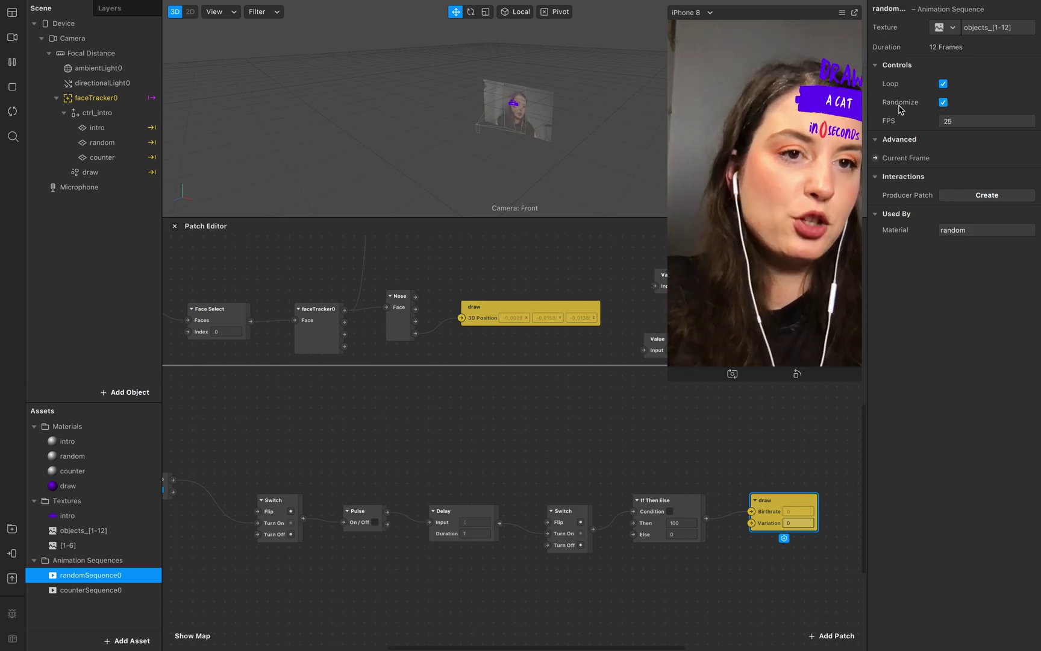
scroll(476, 471, "right", 3)
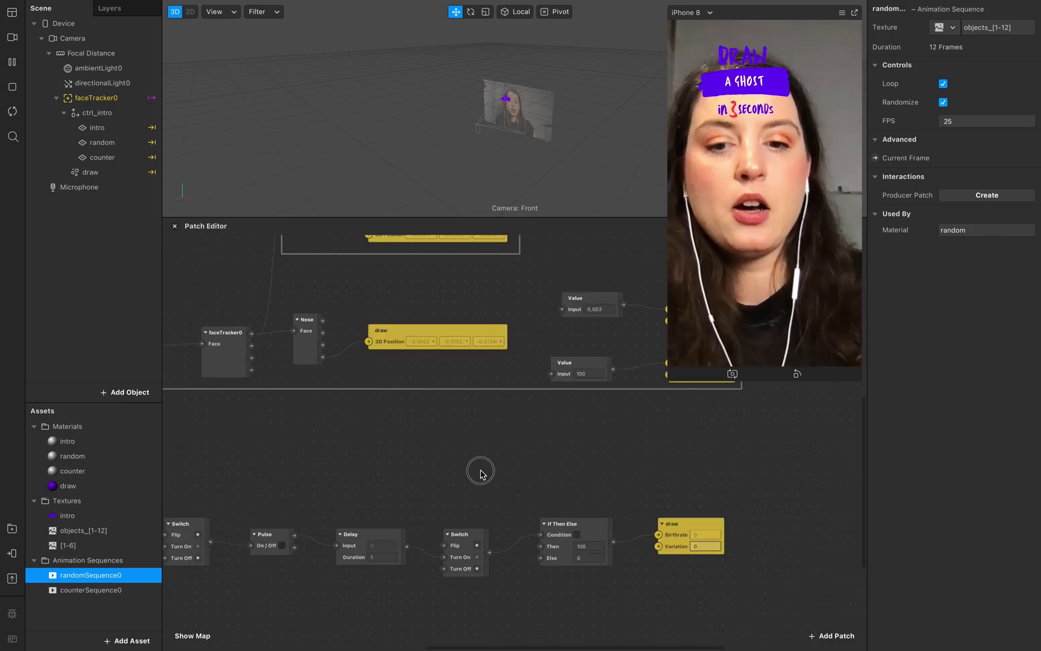
double_click(479, 472)
type("switchj")
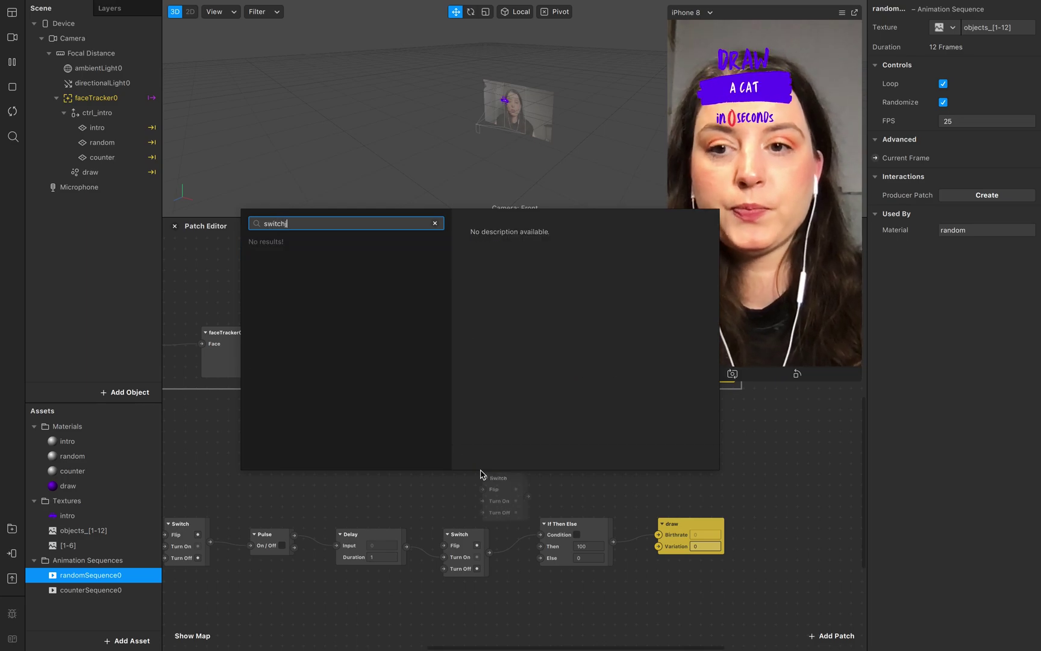
key("BackSpace")
key("Return")
left_click_drag(407, 545, 493, 472)
Add a Not patch fed by the new Switch's output and line the two patches up above the Birthrate branch
left_click(499, 469)
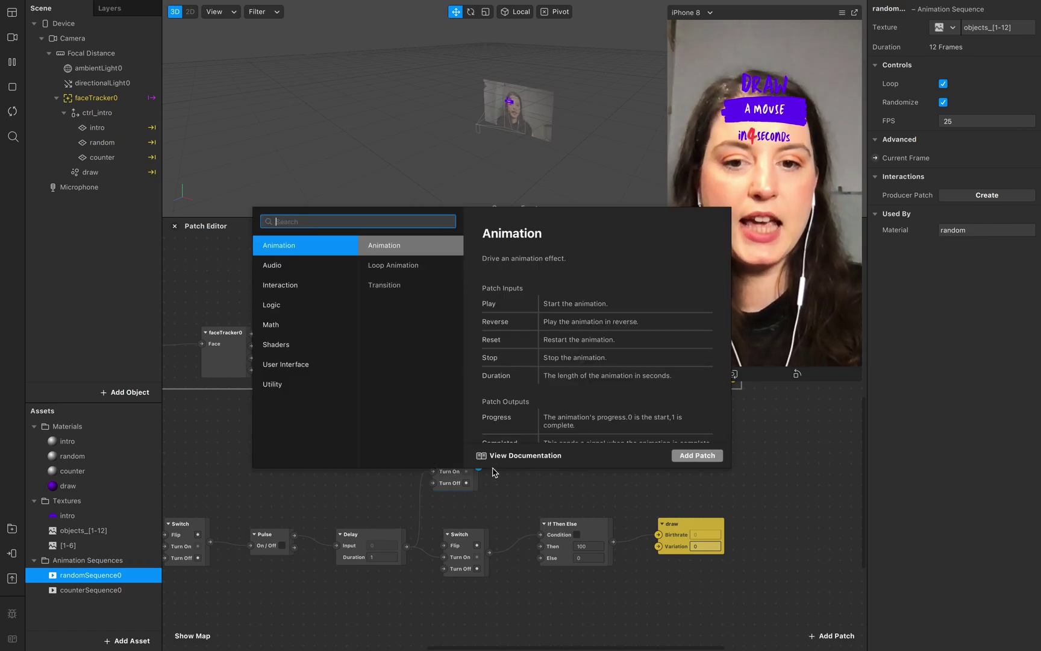
type("not")
key("Return")
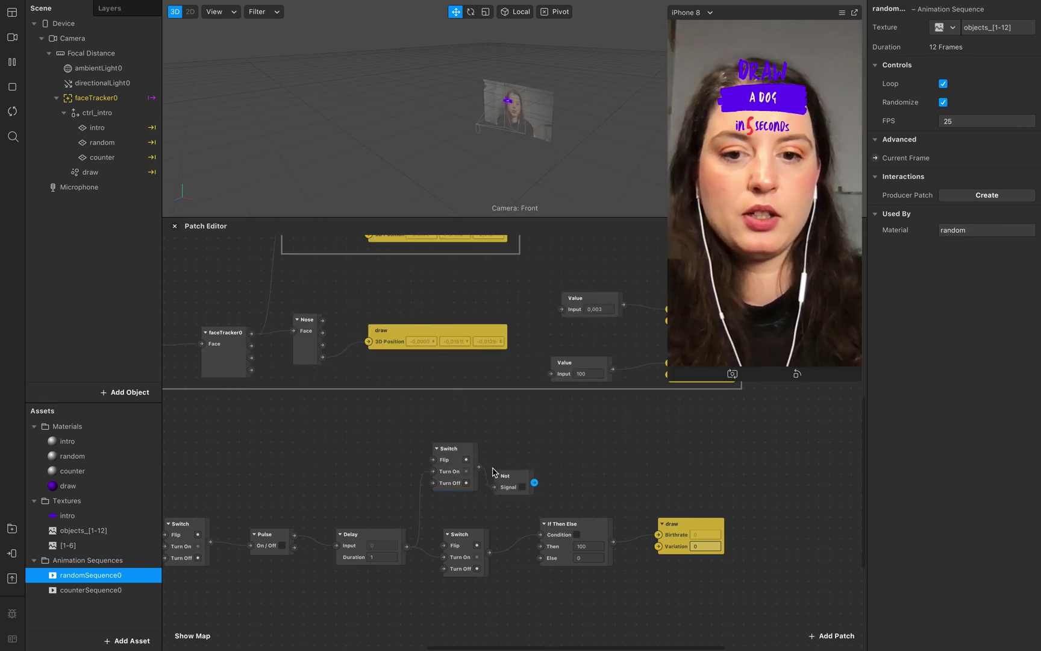
left_click_drag(514, 477, 528, 464)
left_click_drag(455, 449, 466, 448)
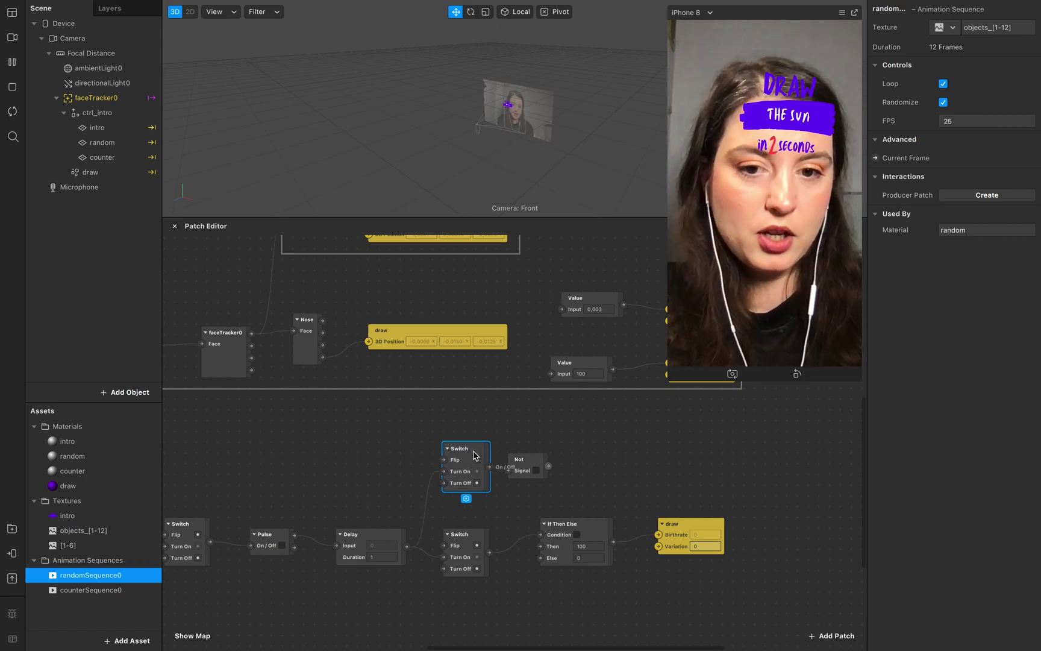
left_click(533, 471)
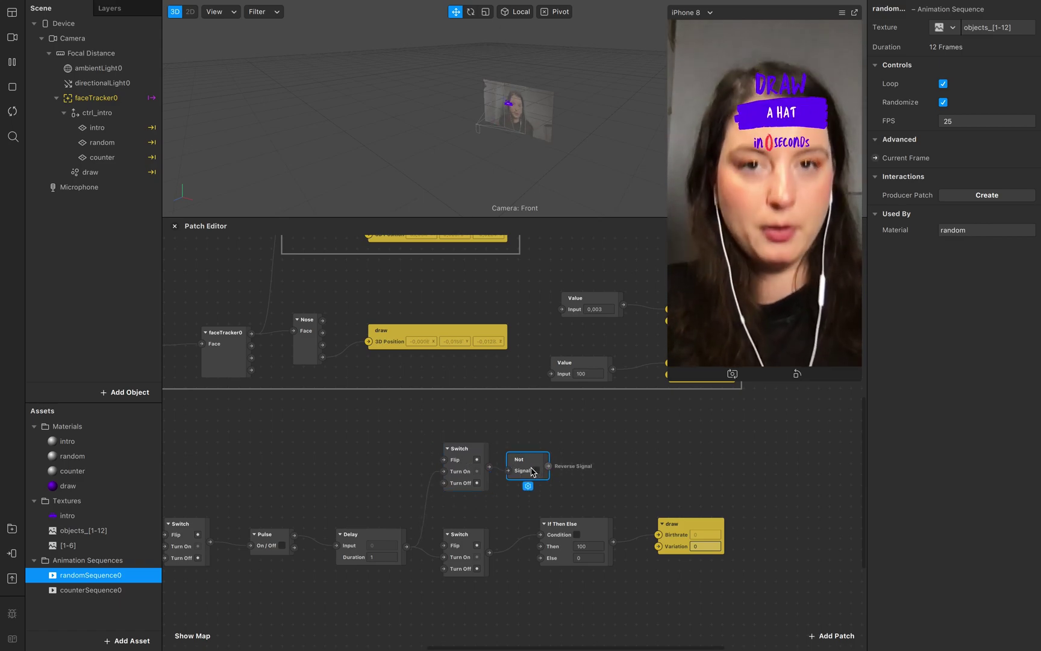
Add a Loop Animation patch with its Enable input driven by the Not patch's output
left_click_drag(548, 466, 575, 447)
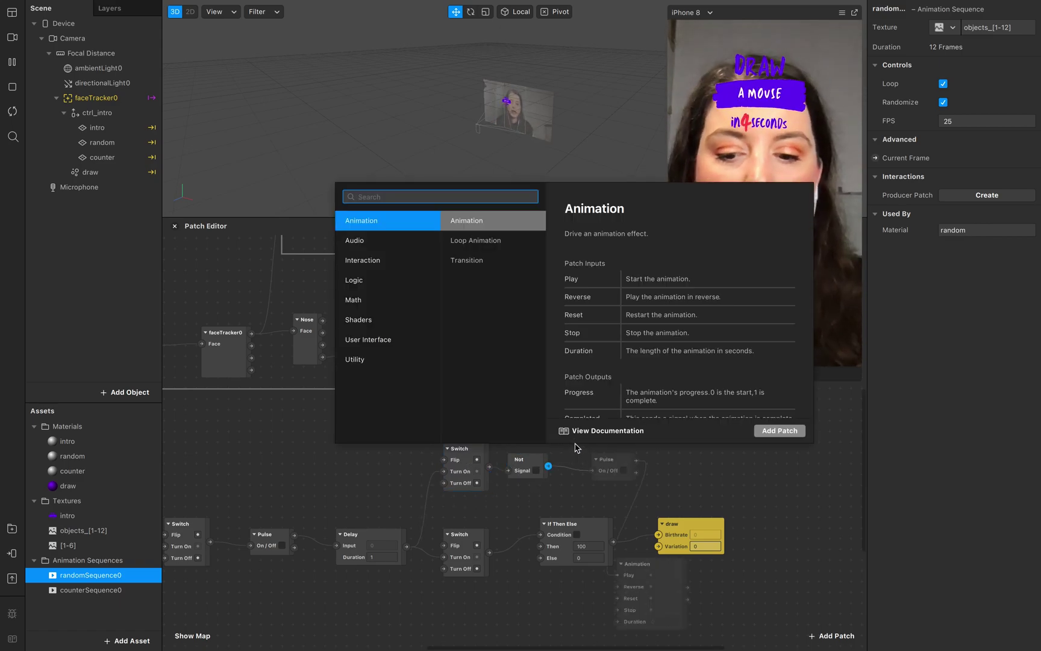
type("loo")
key("Down")
key("Return")
Add a Frame Transition patch driven by the Loop Animation's Progress output
scroll(630, 454, "right", 4)
left_click_drag(516, 462, 554, 467)
type("gtr")
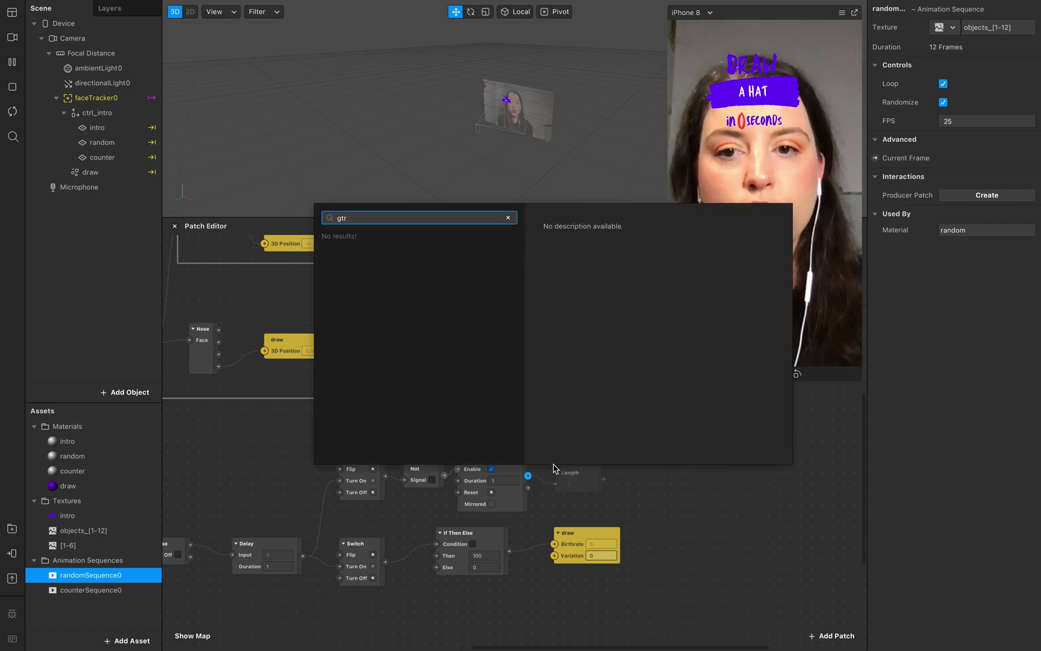
key("BackSpace")
key("BackSpace")
key("BackSpace")
type("tran")
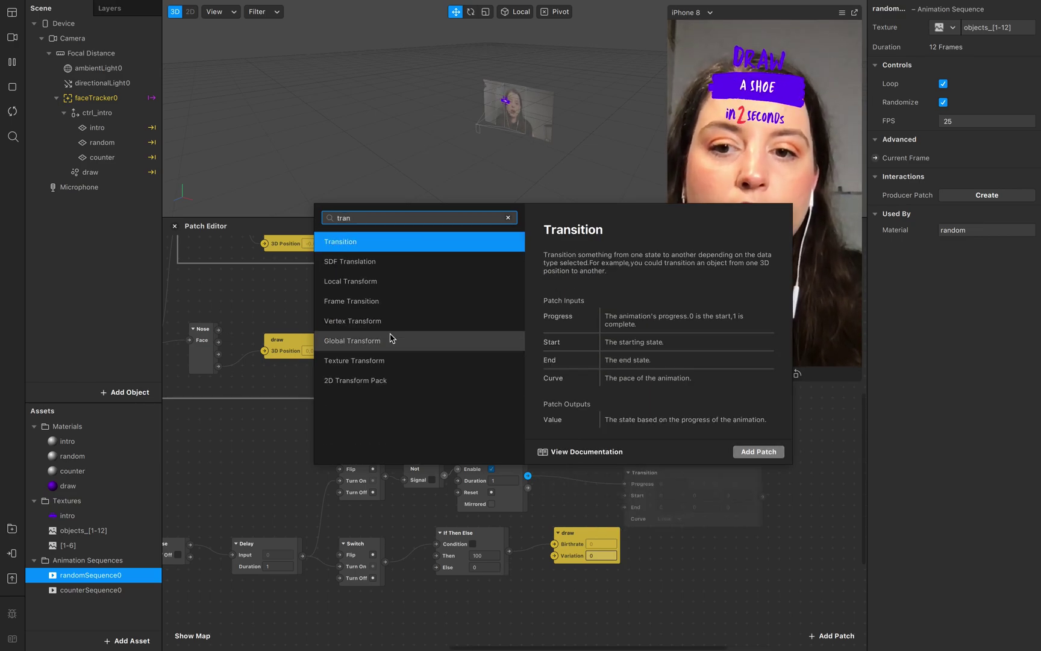
left_click(376, 302)
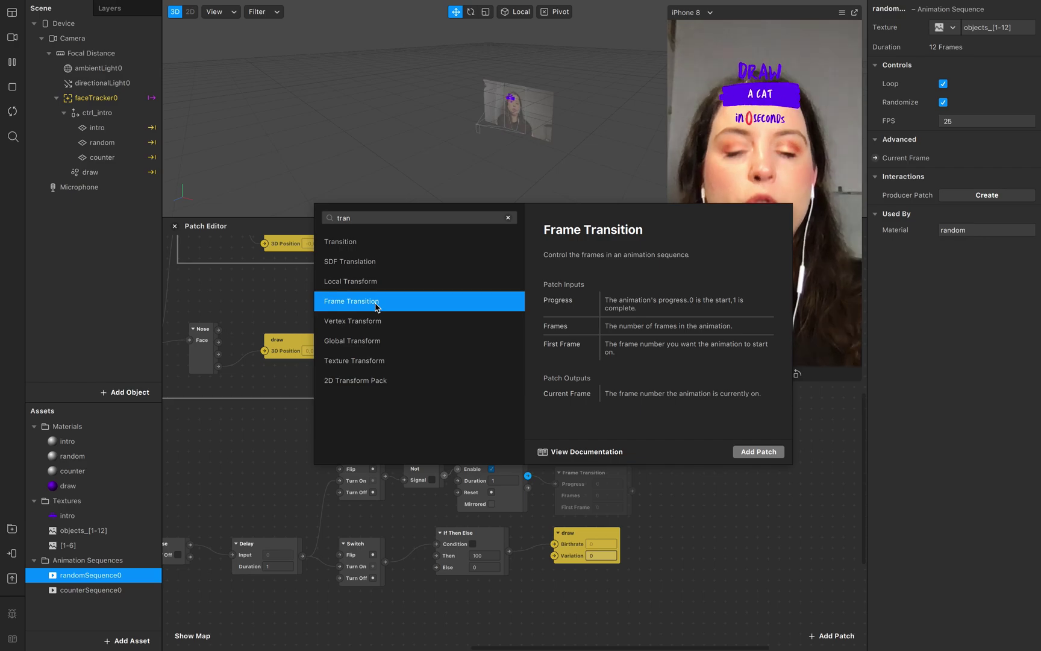
left_click(762, 451)
Set the Frame Transition's Frames to 12 and align the patch with the Loop Animation
scroll(723, 483, "right", 5)
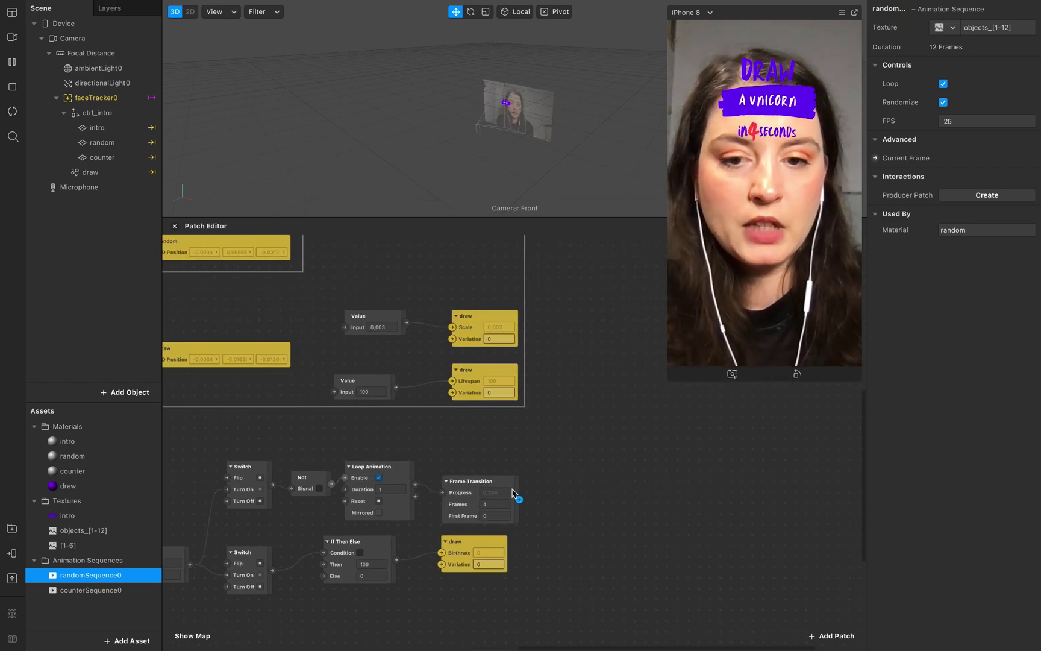
left_click(492, 504)
type("4")
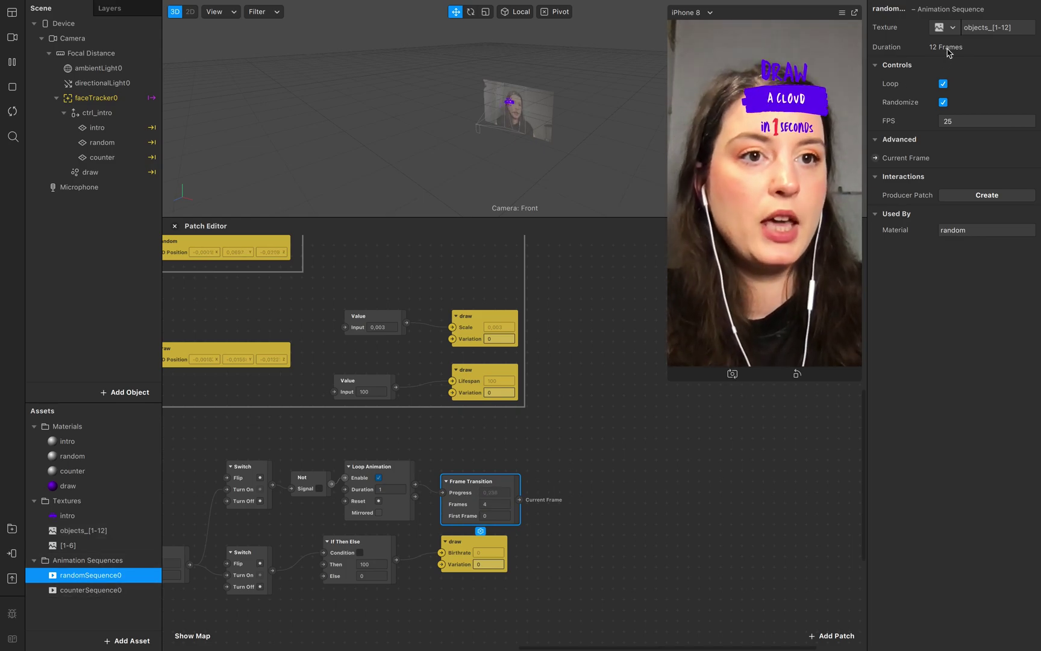
left_click(494, 503)
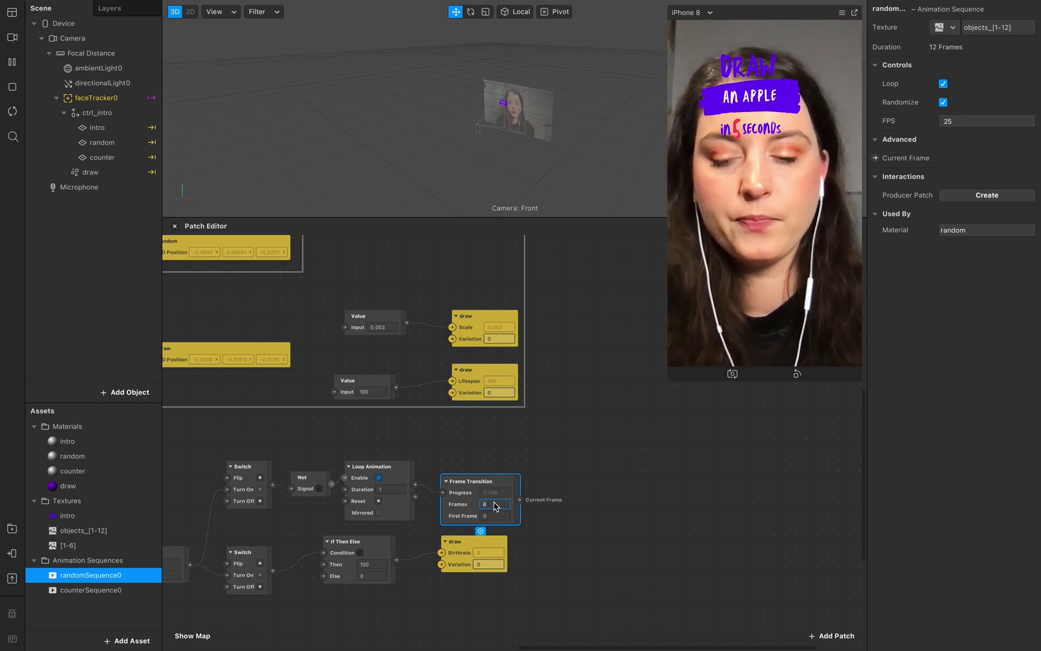
left_click(505, 480)
left_click_drag(511, 478, 515, 463)
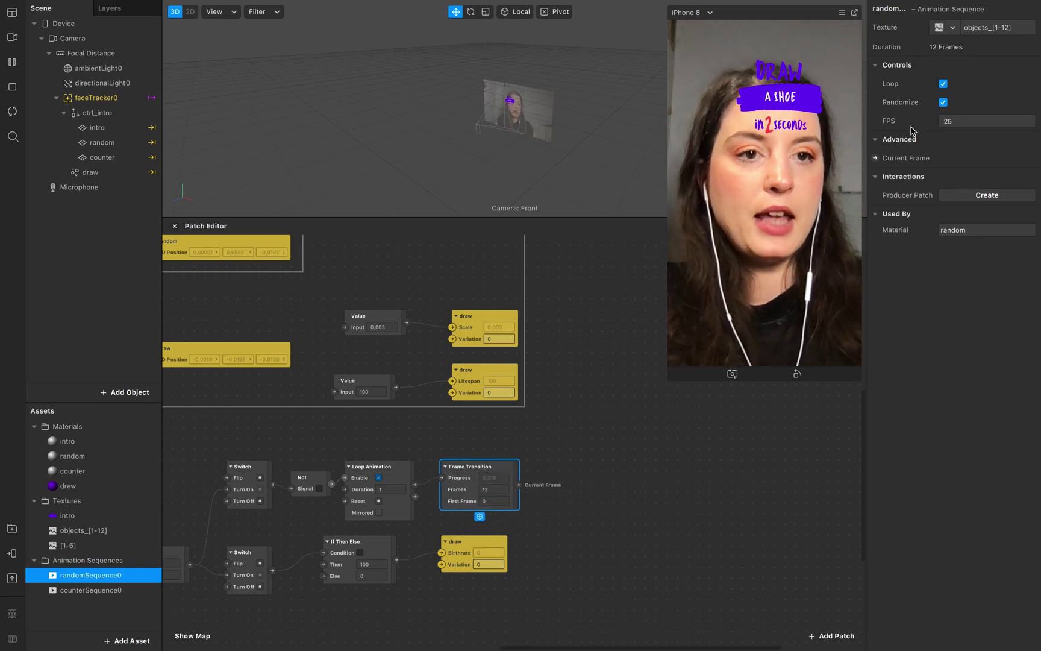
Create a Current Frame patch for randomSequence0 and connect the Frame Transition's output to it
left_click(875, 158)
left_click_drag(537, 458, 581, 485)
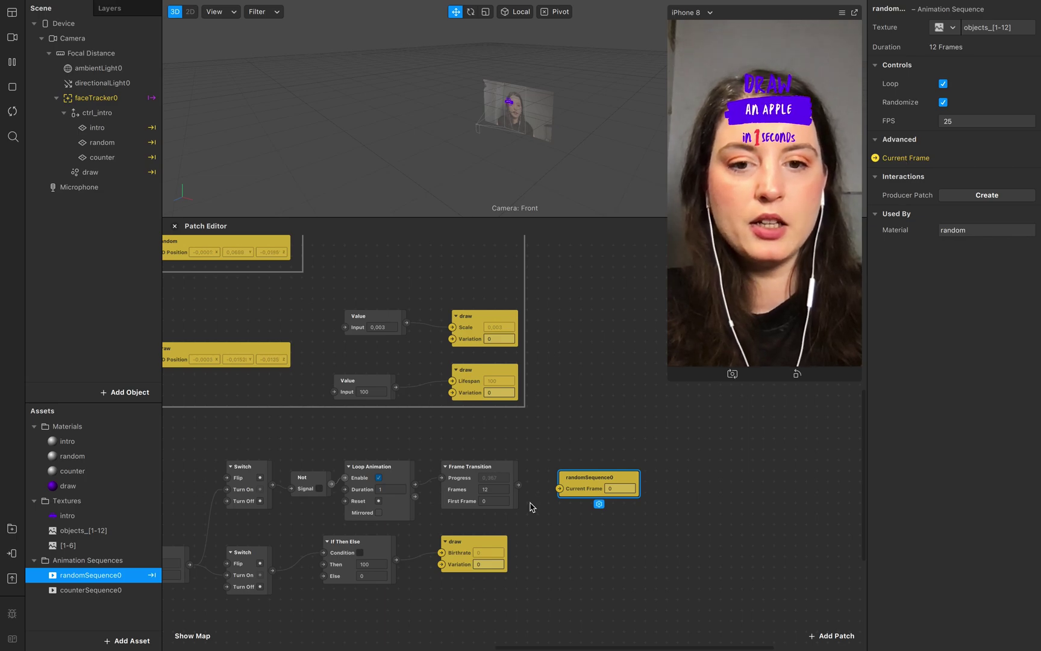
left_click_drag(518, 484, 555, 490)
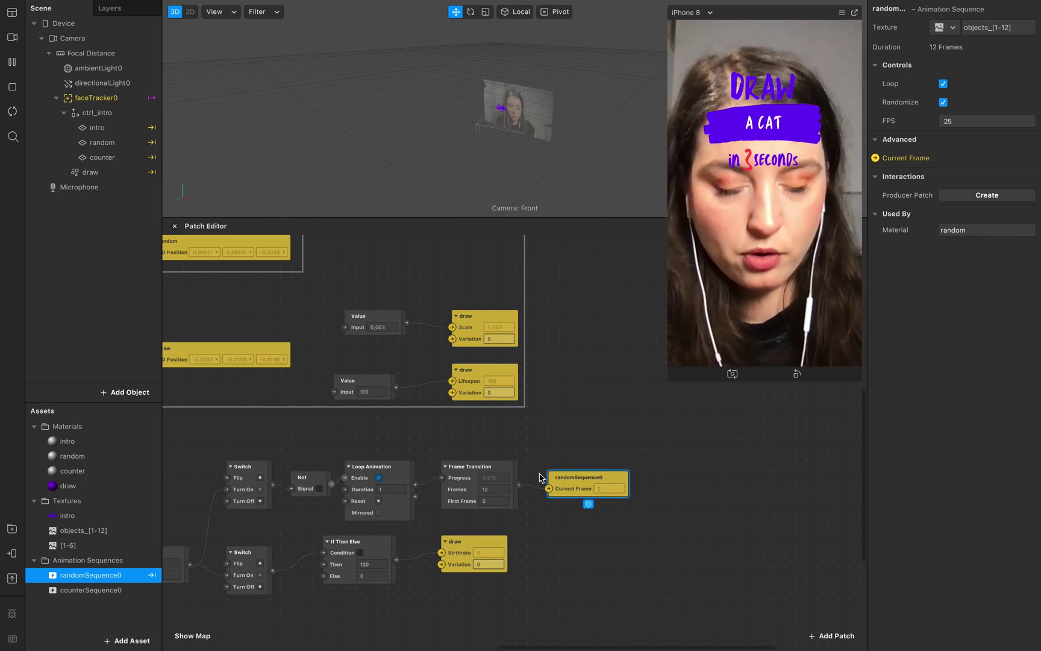
Add a fourth Switch patch below the Birthrate branch, fed by the Delay patch's output
scroll(615, 506, "left", 3)
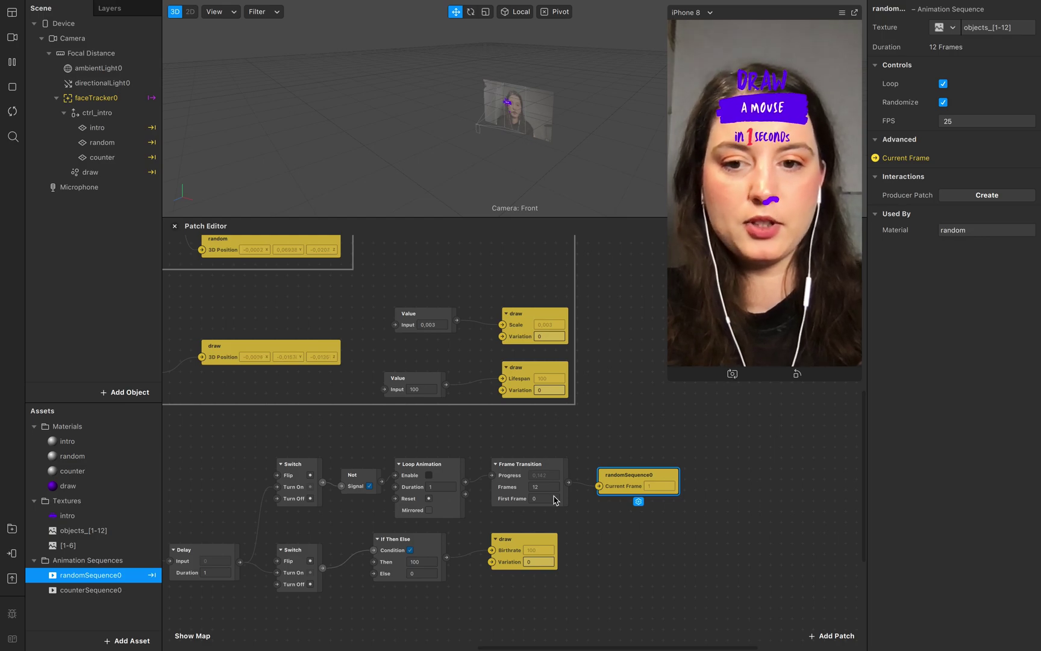
scroll(524, 563, "down", 3)
scroll(524, 563, "left", 3)
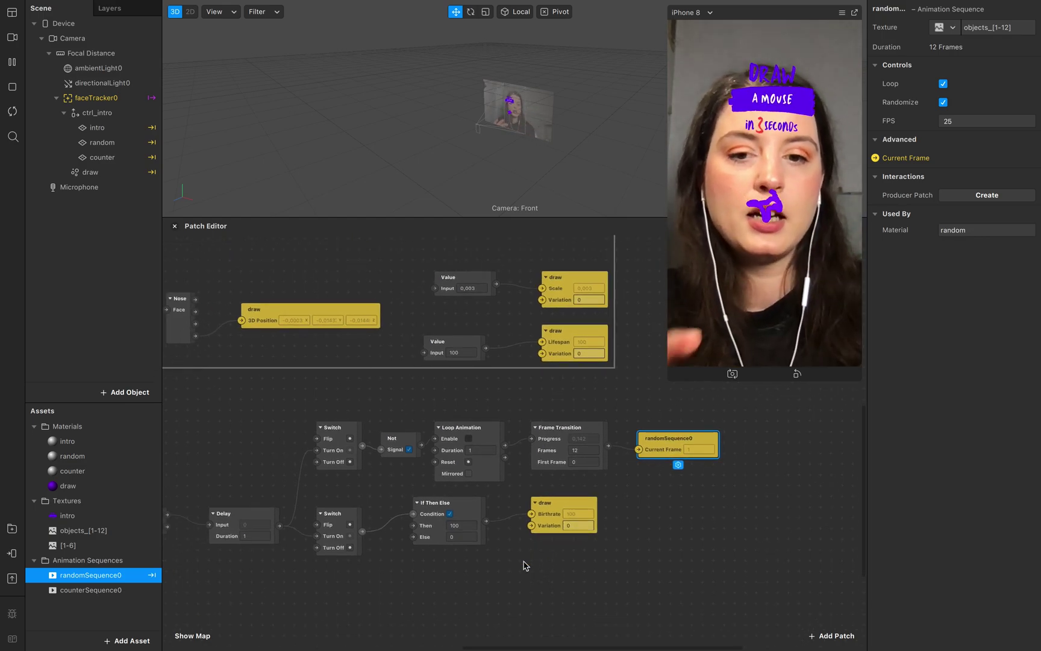
scroll(566, 541, "down", 5)
scroll(567, 542, "up", 2)
scroll(567, 541, "right", 2)
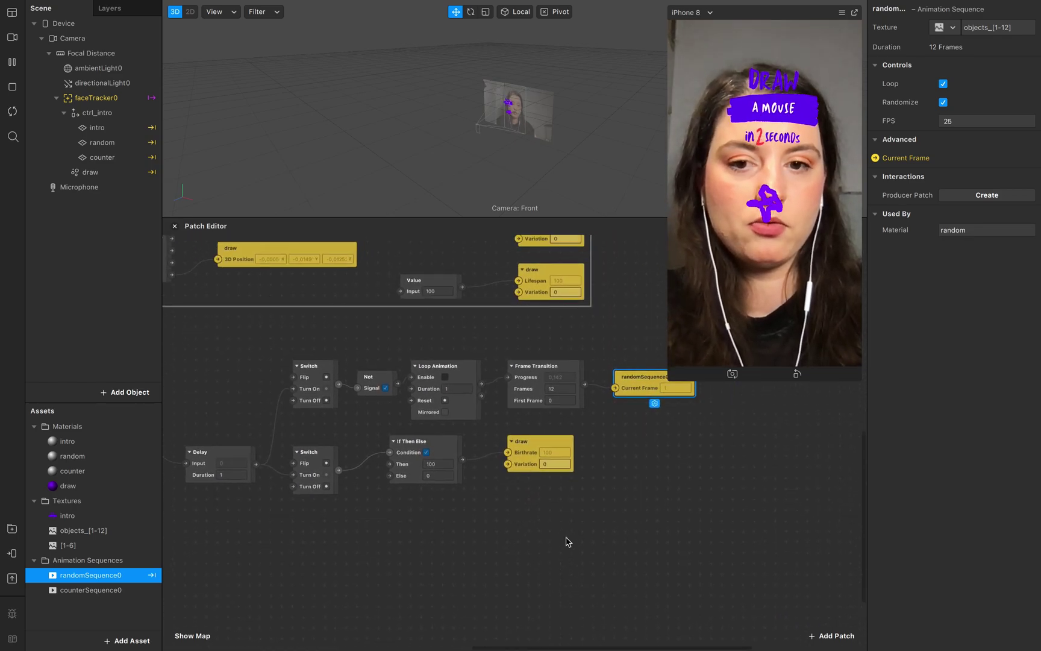
scroll(283, 539, "down", 1)
scroll(283, 539, "left", 1)
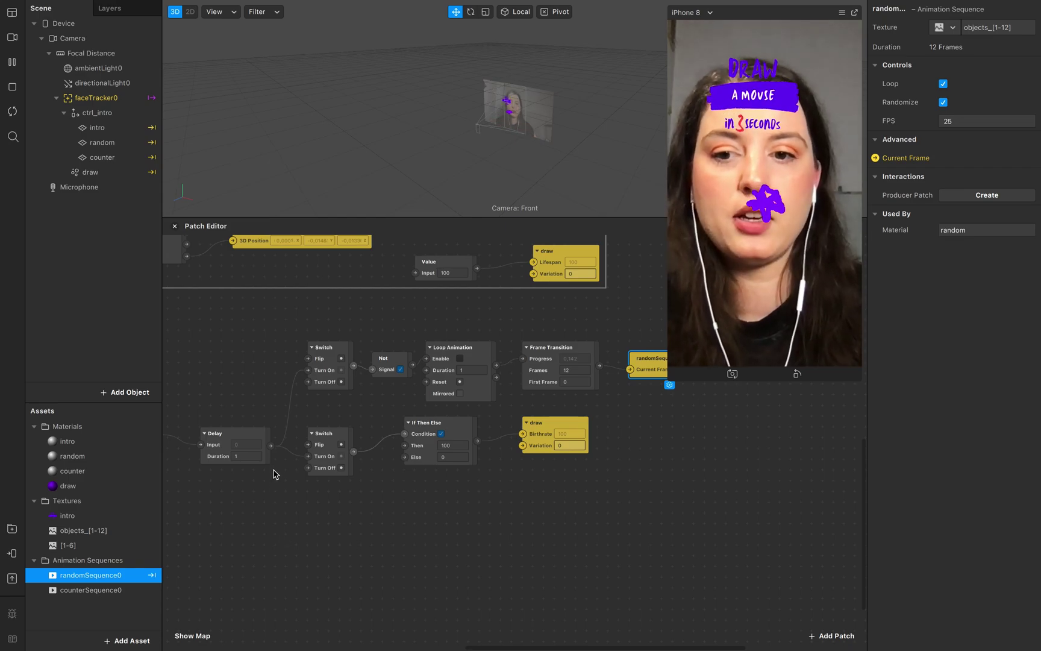
left_click_drag(270, 445, 311, 550)
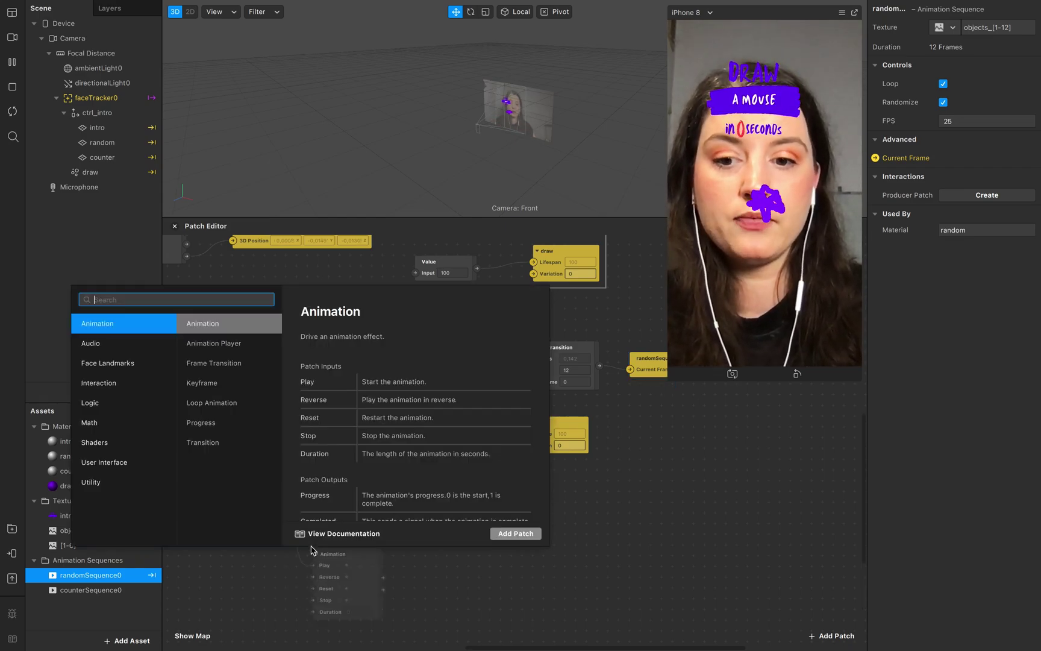
type("s")
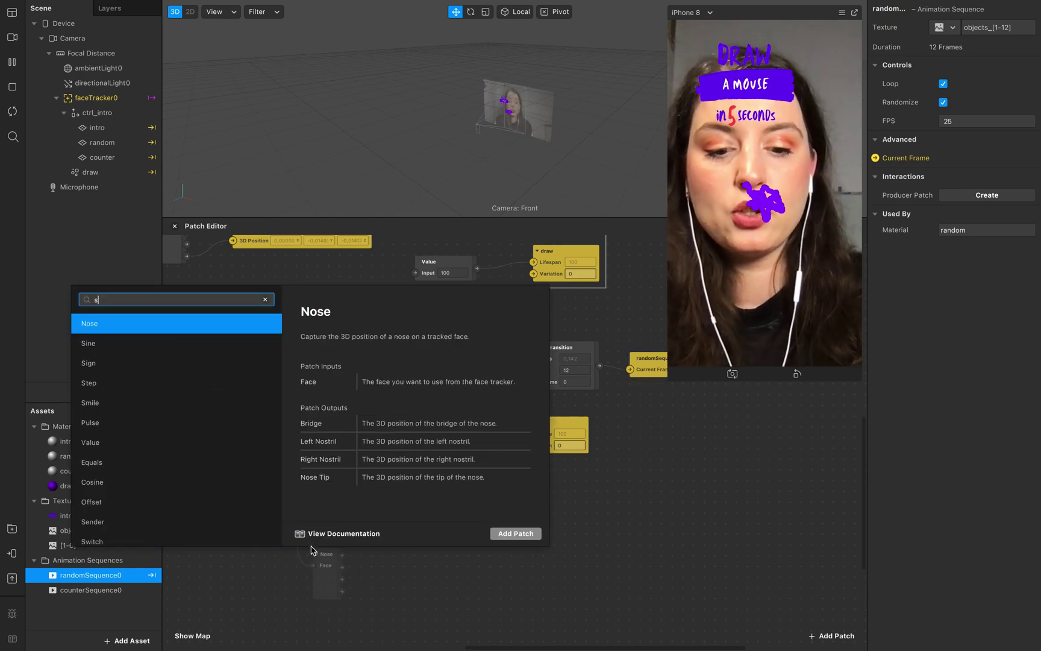
type("witch")
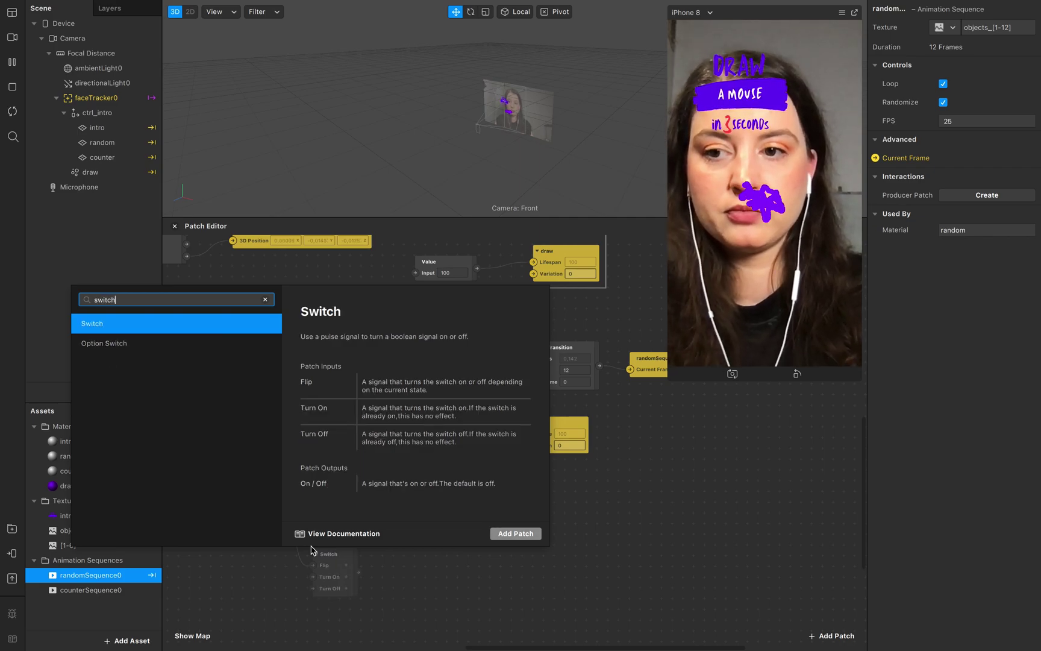
key("Return")
left_click_drag(346, 563, 364, 549)
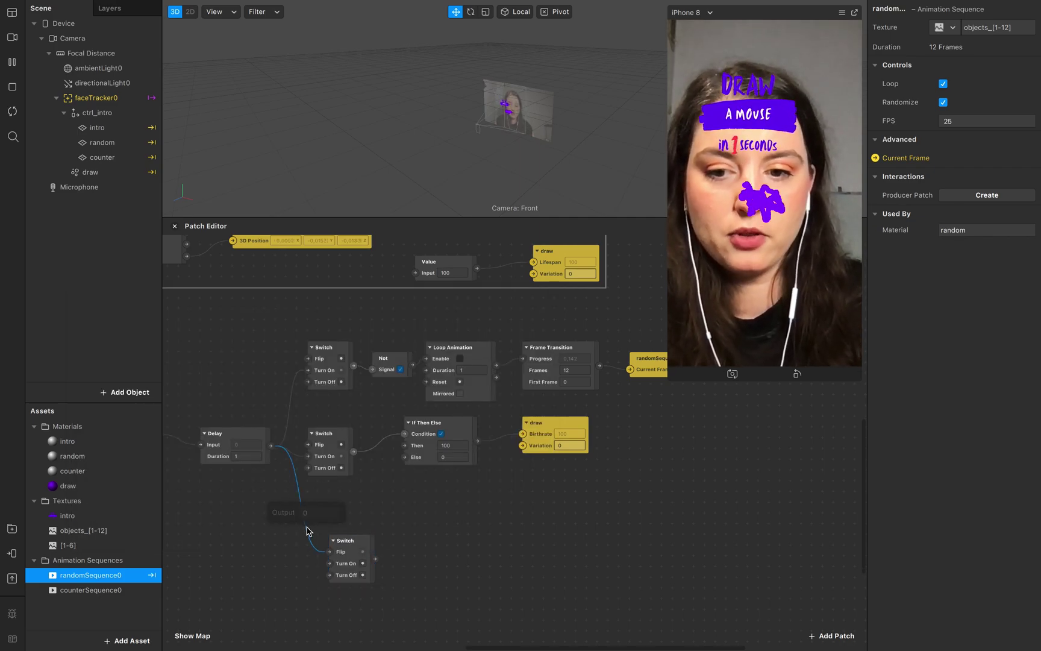
Route the Delay output to the fourth Switch's Turn On and add an Animation patch that the Switch plays through a Pulse patch
mouse_move(271, 446)
left_mouse_down()
mouse_move(320, 568)
mouse_move(329, 563)
mouse_move(326, 536)
mouse_move(414, 538)
left_mouse_up()
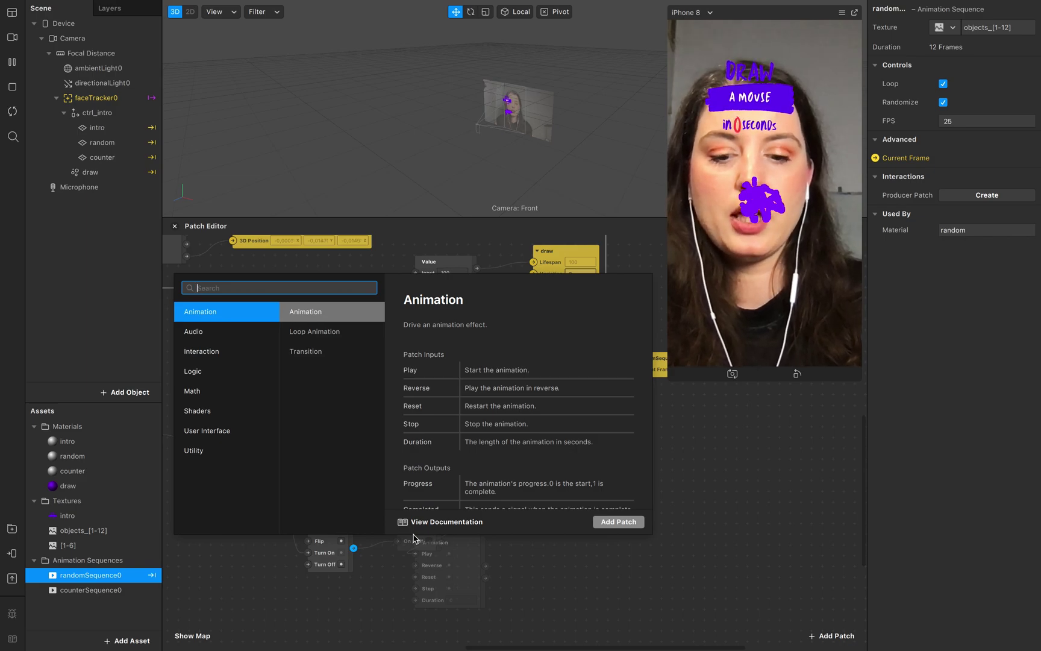
type("anim")
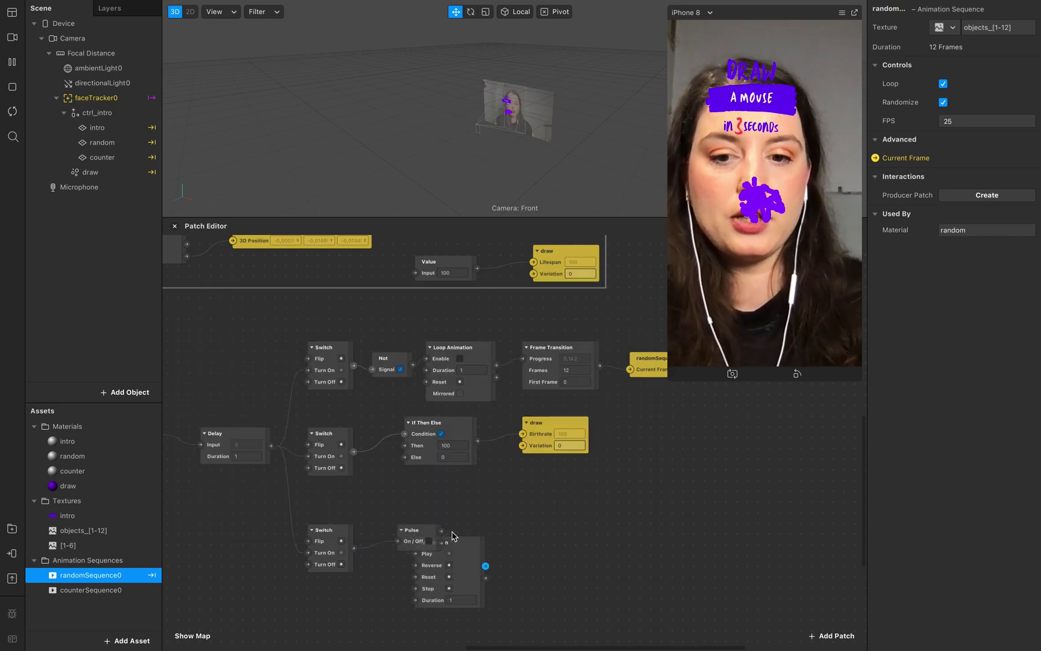
left_click_drag(460, 540, 497, 502)
Add a Frame Transition patch driven by the Animation patch's Progress output
left_click_drag(469, 522, 503, 509)
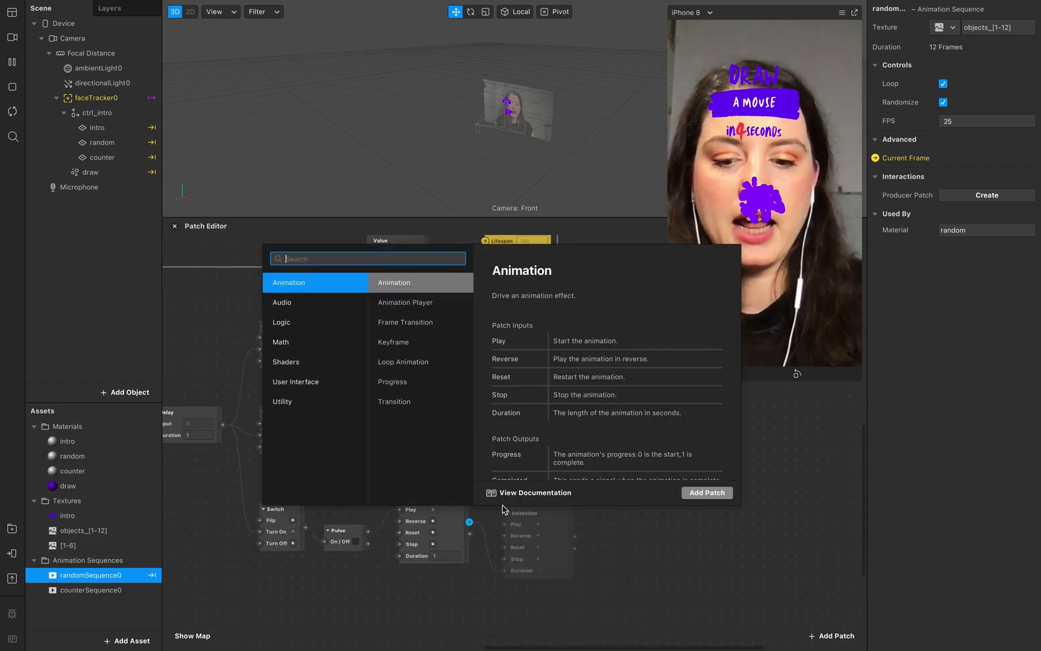
type("fra")
key("Down")
key("Down")
key("Down")
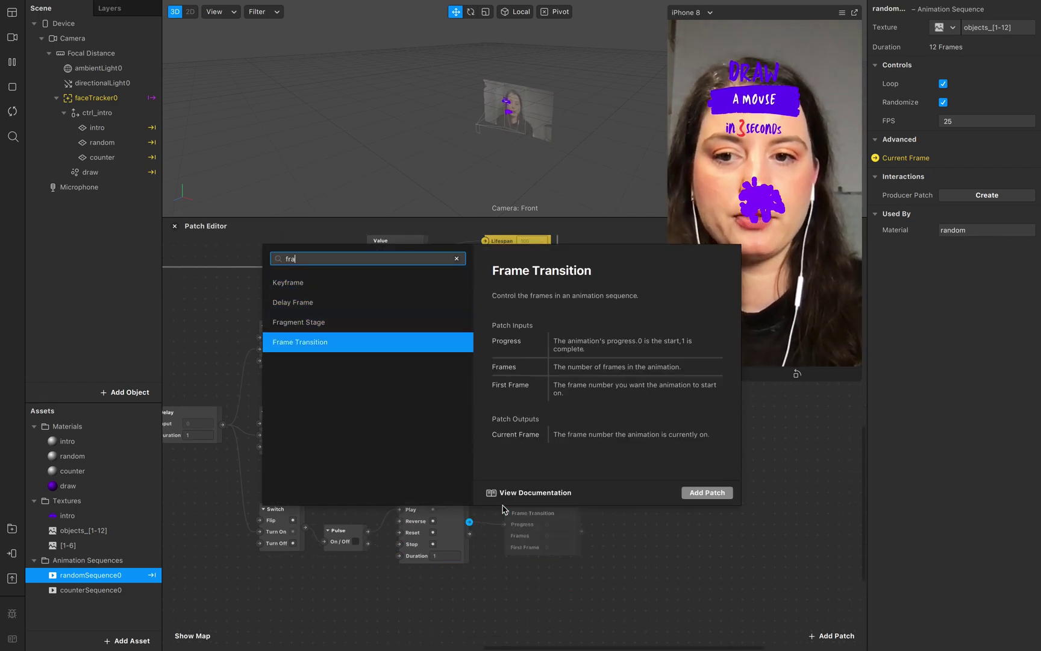
key("Return")
Check the frame duration of counterSequence0 and set the new Frame Transition's Frames to 6
left_click(566, 549)
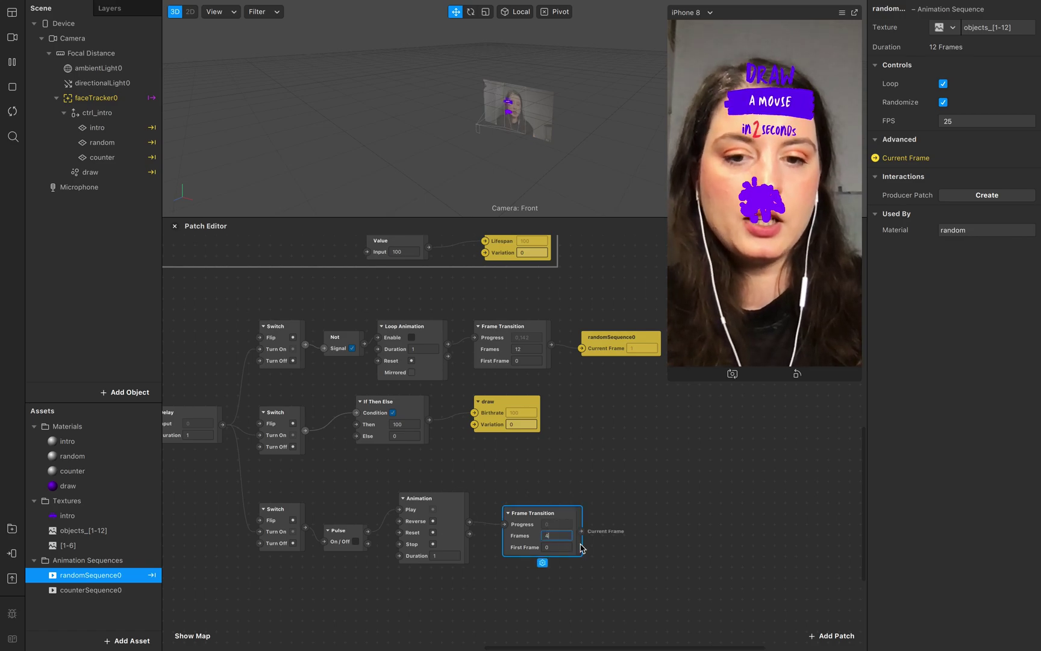
left_click(81, 559)
left_click(68, 545)
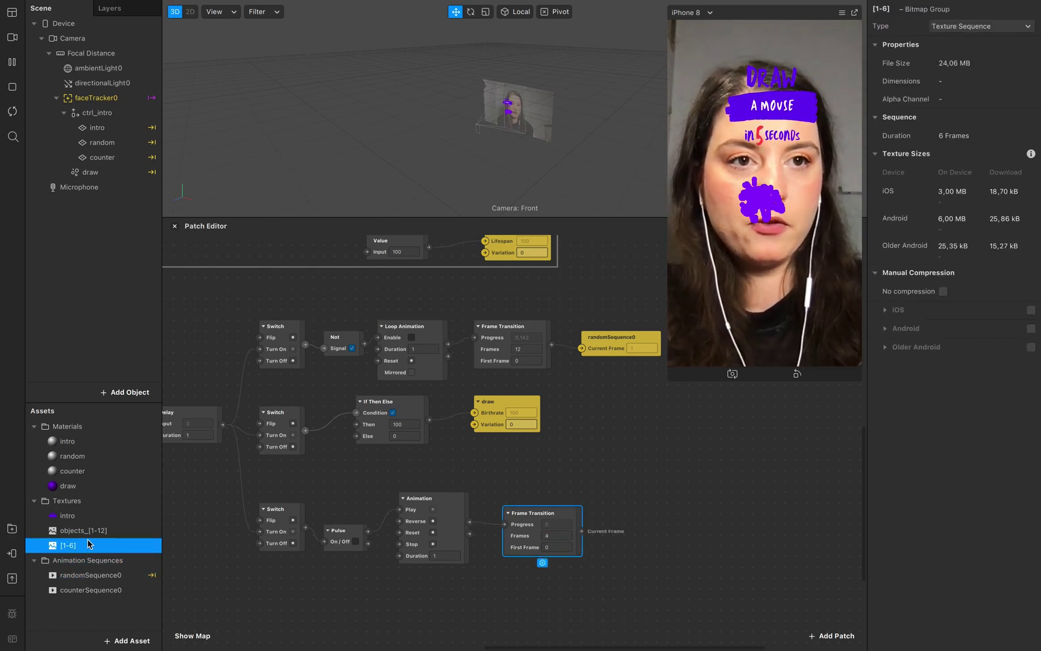
left_click(88, 593)
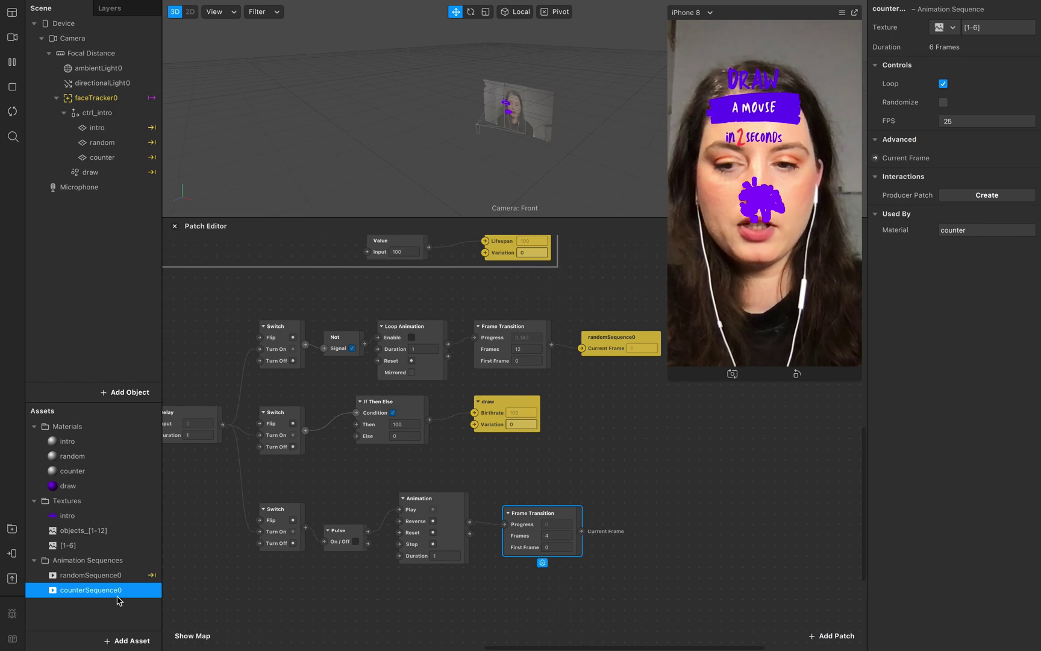
left_click(552, 533)
type("6")
left_click(674, 550)
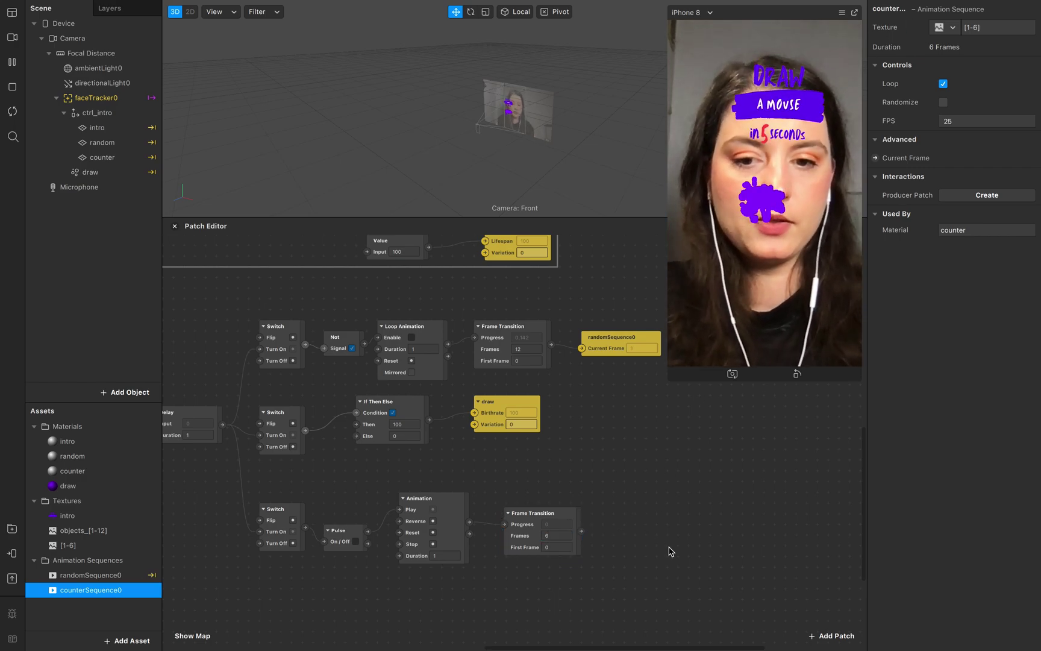
left_click(574, 519)
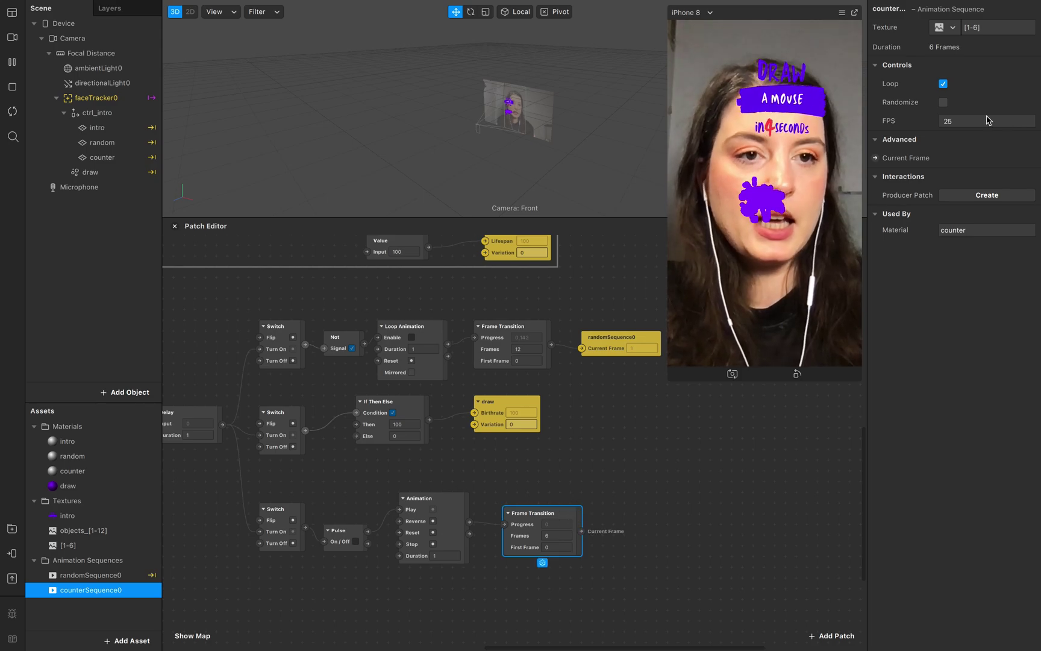
Create a Current Frame patch for counterSequence0, drive it from the new Frame Transition, and set the Animation's Duration to 6
left_click(874, 159)
left_click_drag(570, 442, 668, 523)
left_click(450, 555)
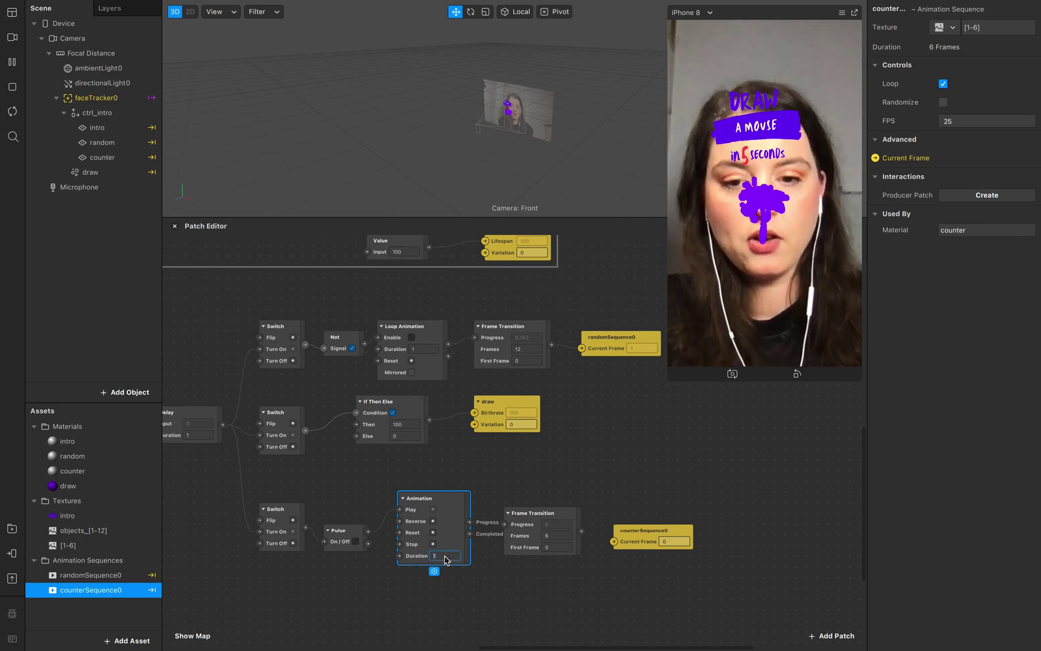
left_click(668, 600)
left_click_drag(646, 528, 646, 513)
left_click_drag(580, 531, 612, 534)
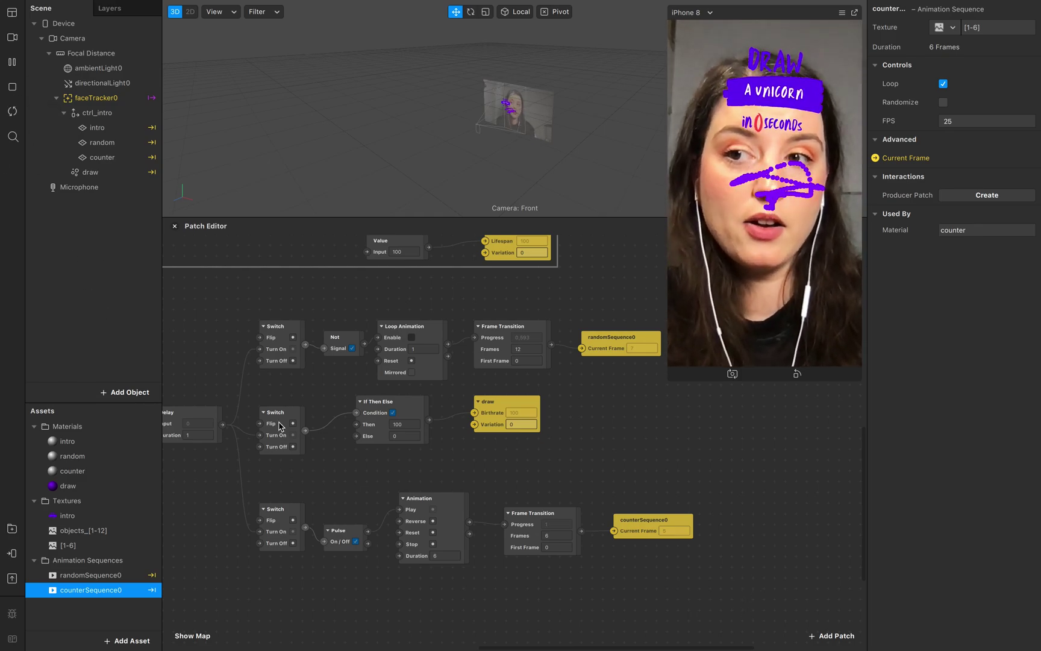
Add a Rectangle object to the scene and name it canva_game
left_click(124, 393)
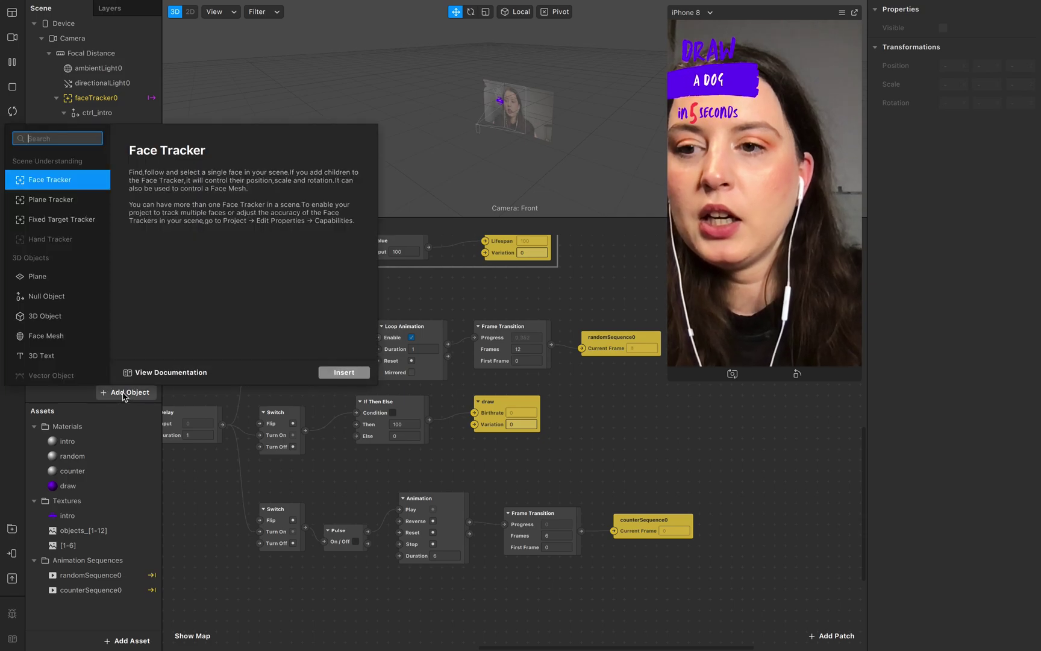
type("retc")
key("BackSpace")
key("BackSpace")
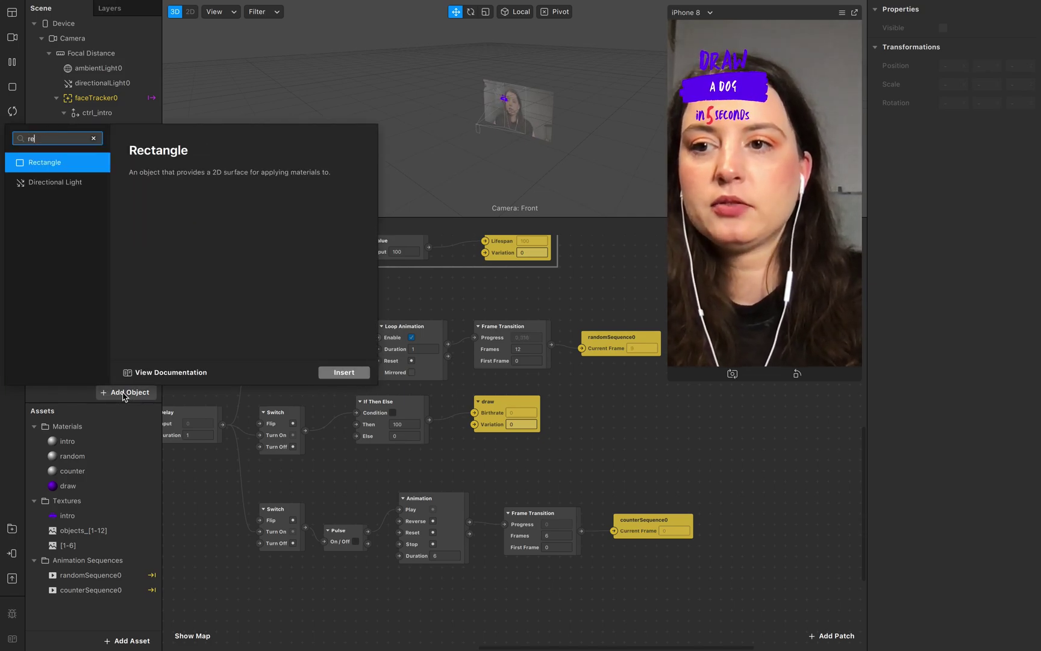
key("Return")
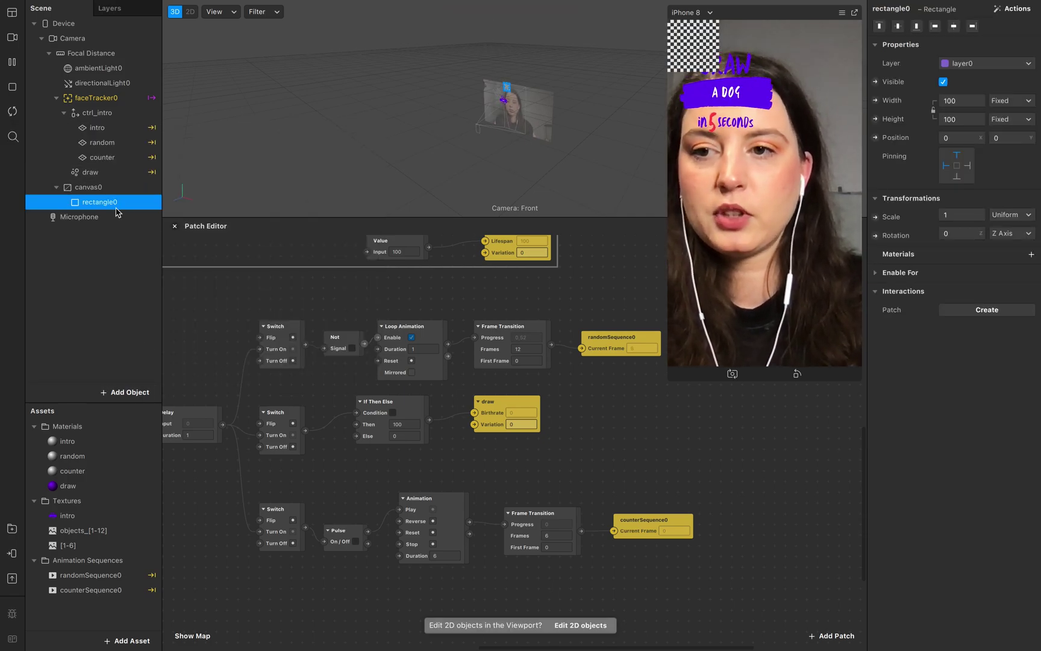
type("canva_game")
key("Return")
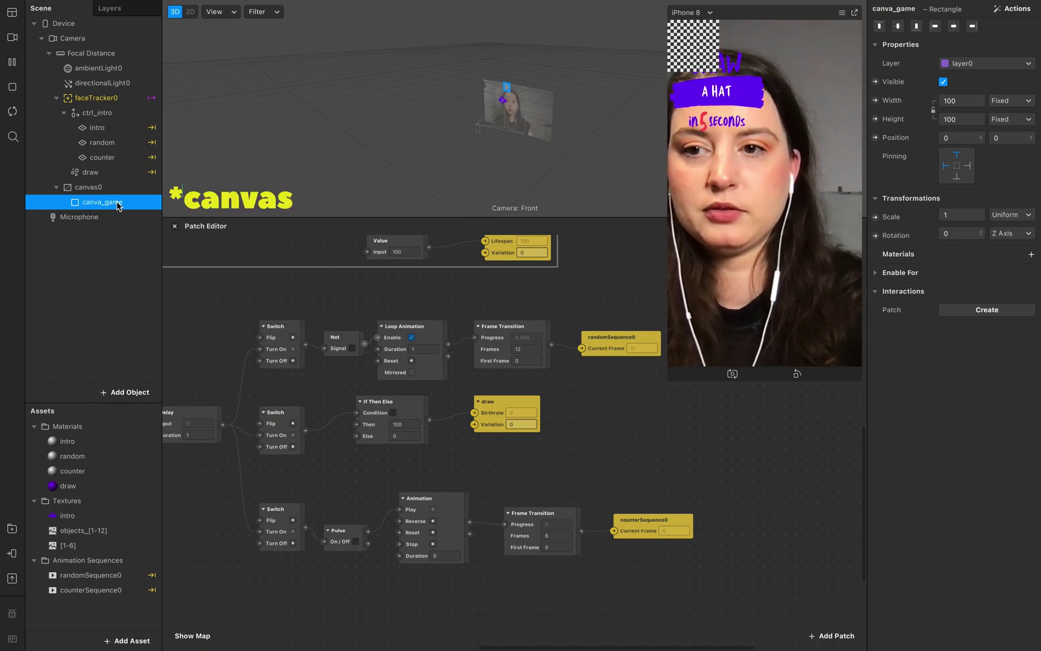
Duplicate the canva_game rectangle and rename the copy canva_outro
key("super+d")
double_click(122, 222)
key("Right")
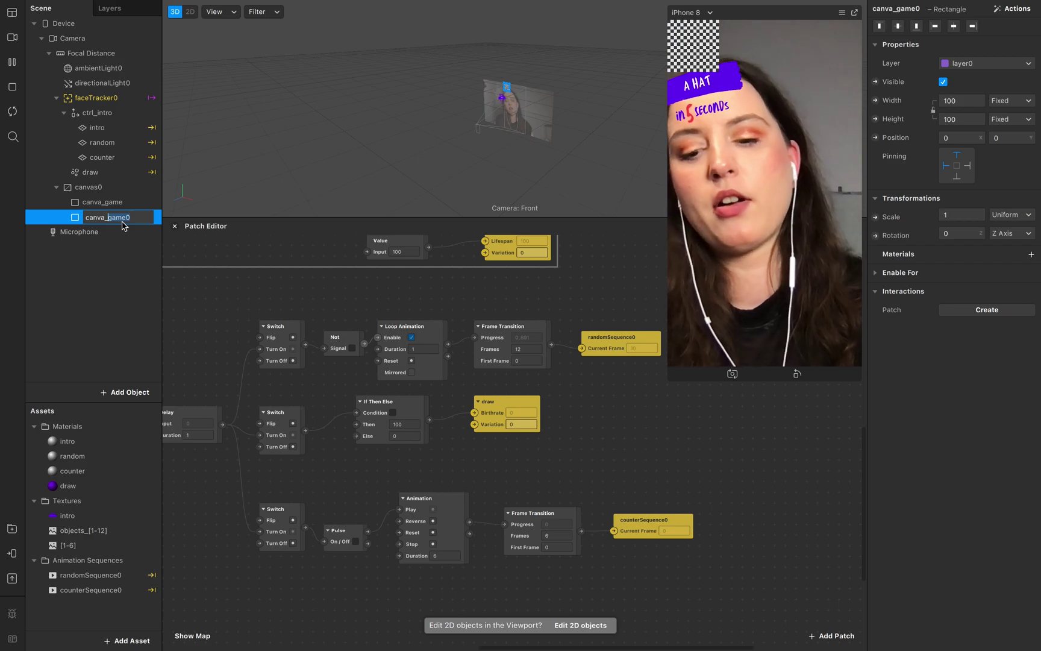
type("out")
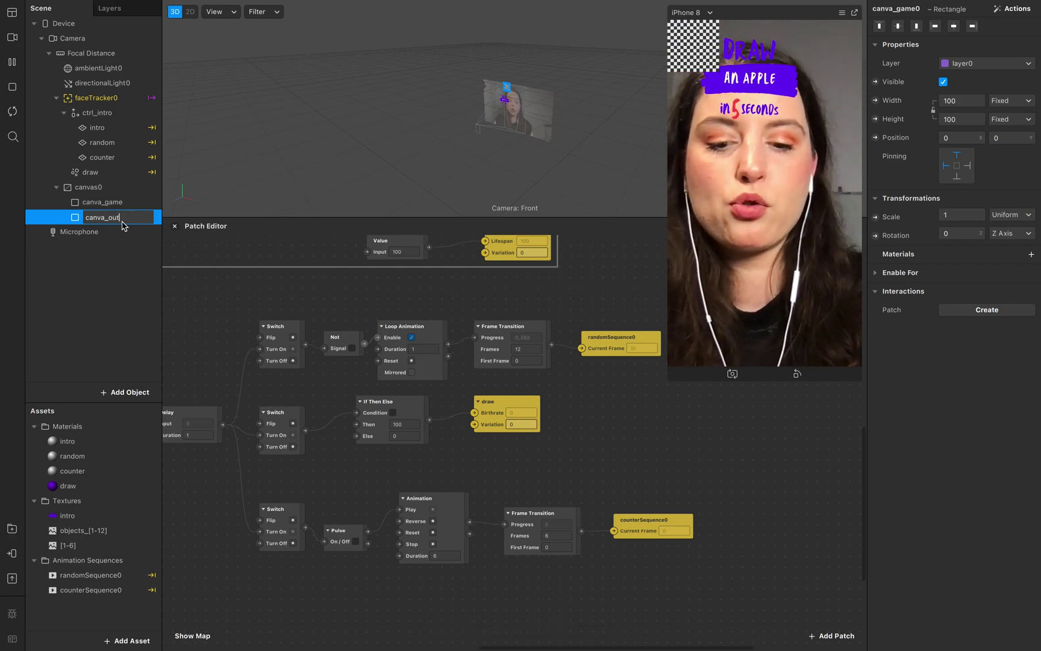
type("ro")
key("Return")
left_click(117, 262)
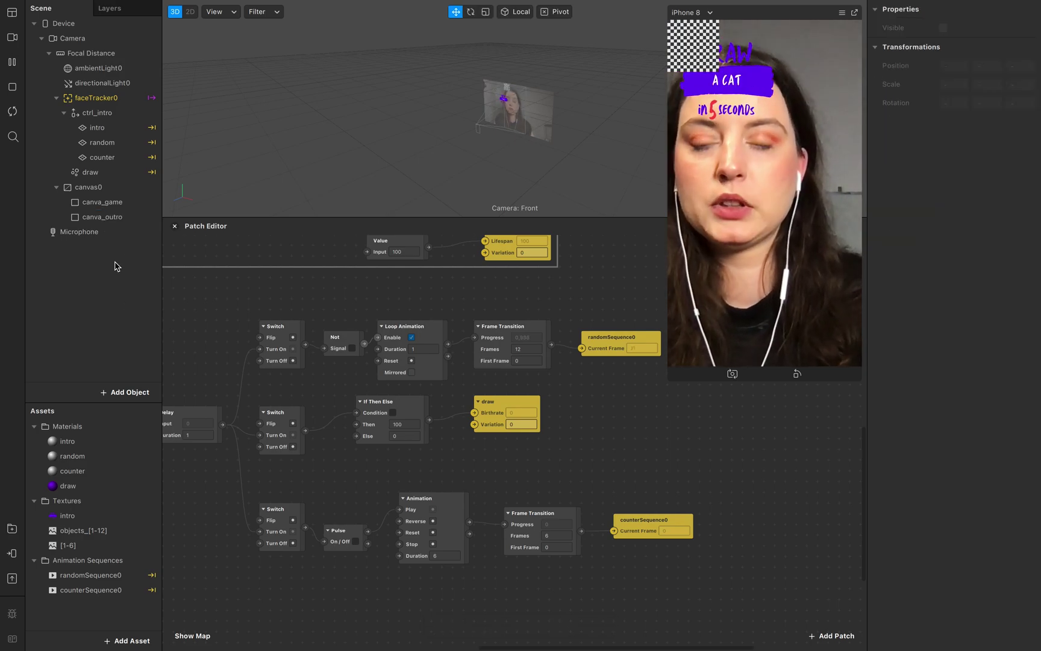
Set both canvas rectangles, canva_game and canva_outro, to fill the full width and height of the screen
left_click(135, 203)
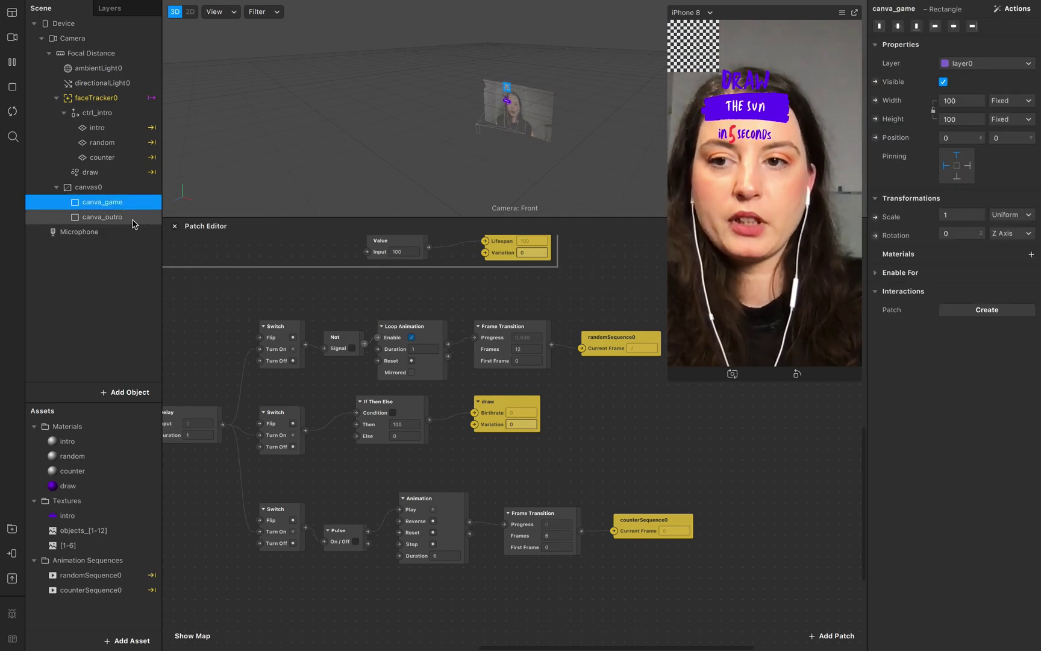
left_click(133, 219, "shift")
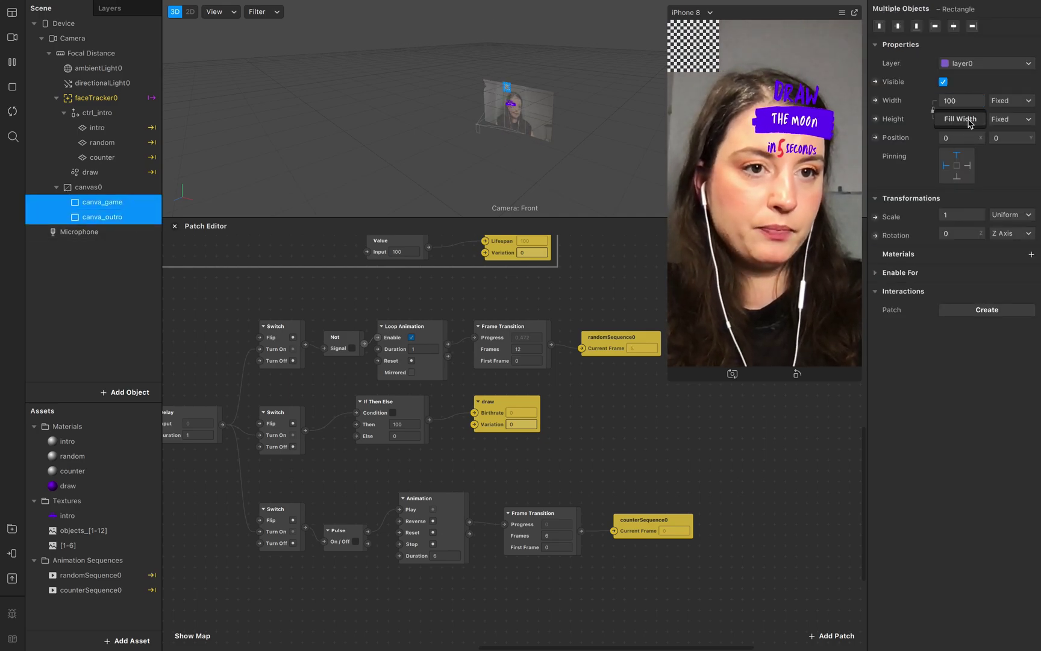
left_click(968, 122)
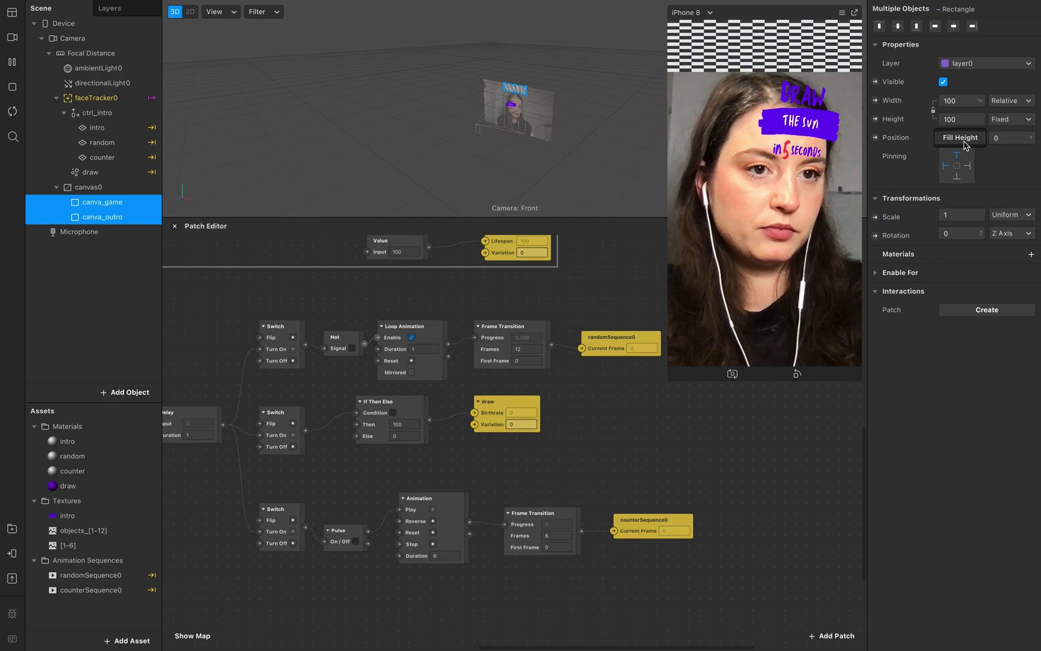
left_click(964, 141)
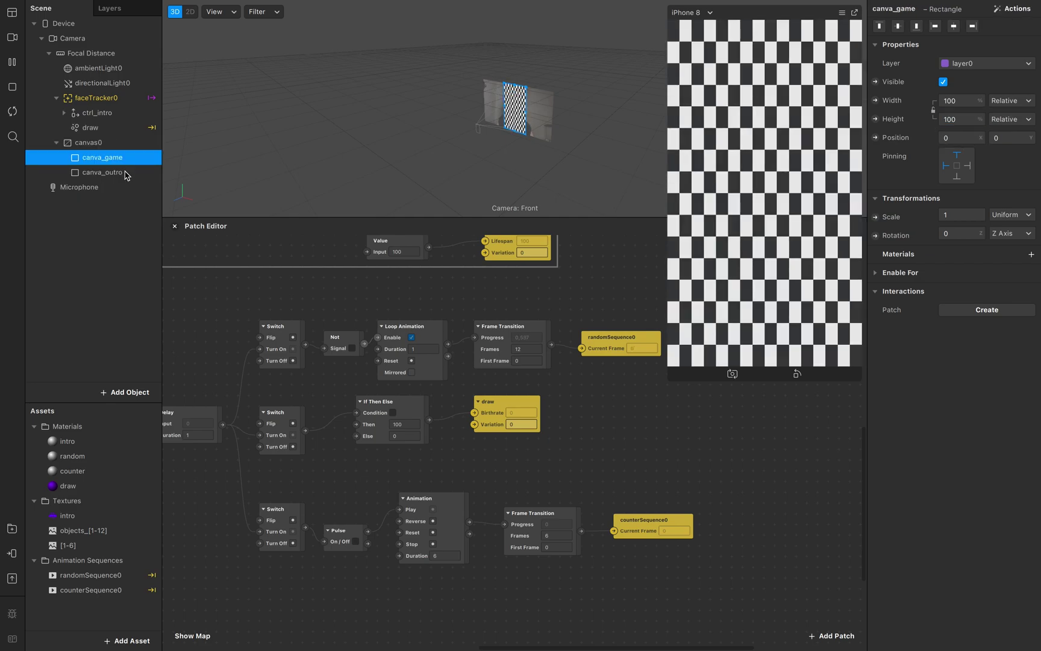
left_click(103, 172, "shift")
left_click(107, 251)
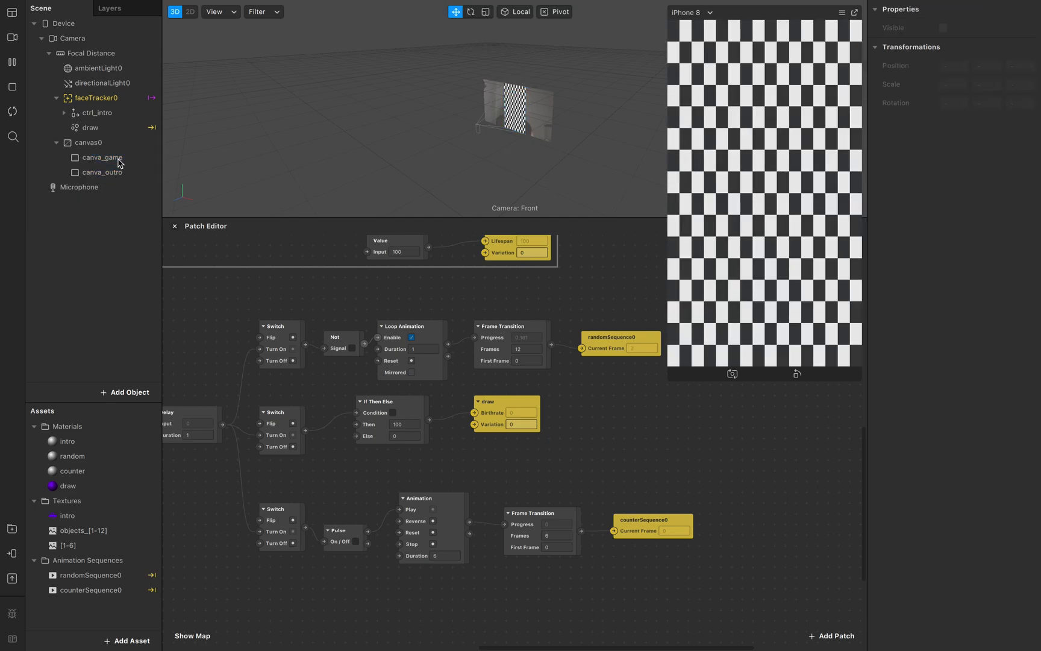
Create a new material on the canva_game rectangle and rename it canva
left_click(102, 158)
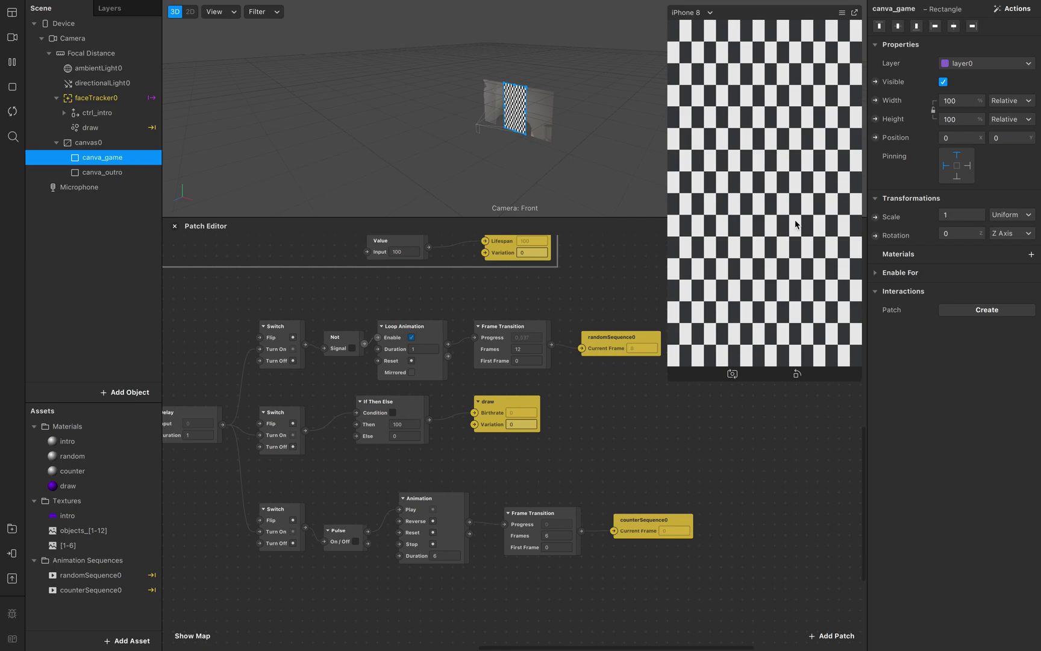
left_click(1031, 254)
left_click(988, 346)
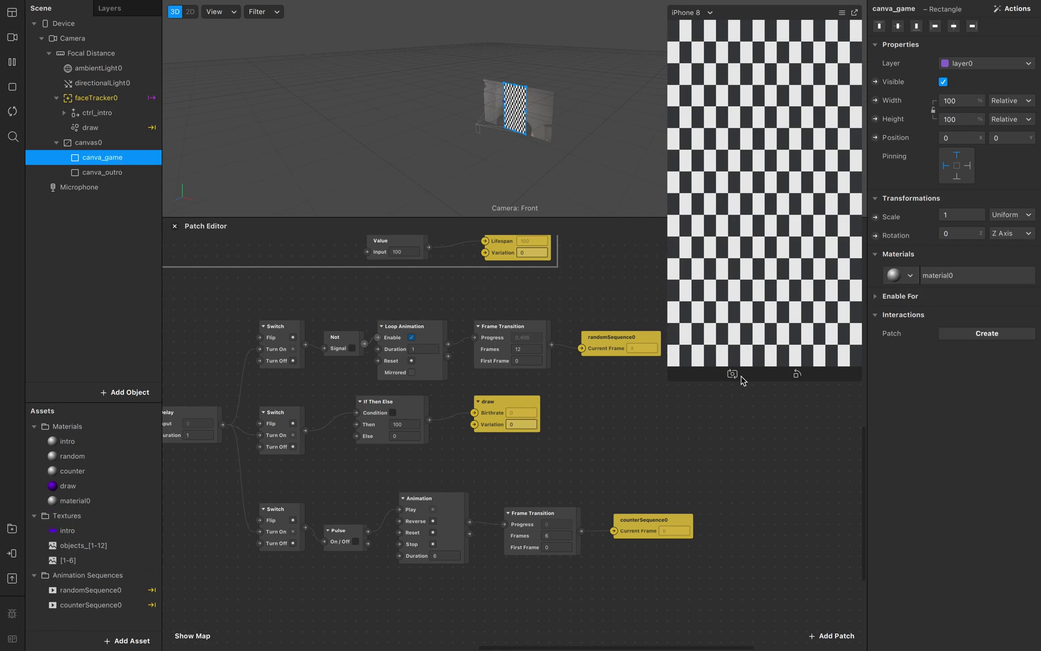
left_click(84, 505)
double_click(83, 504)
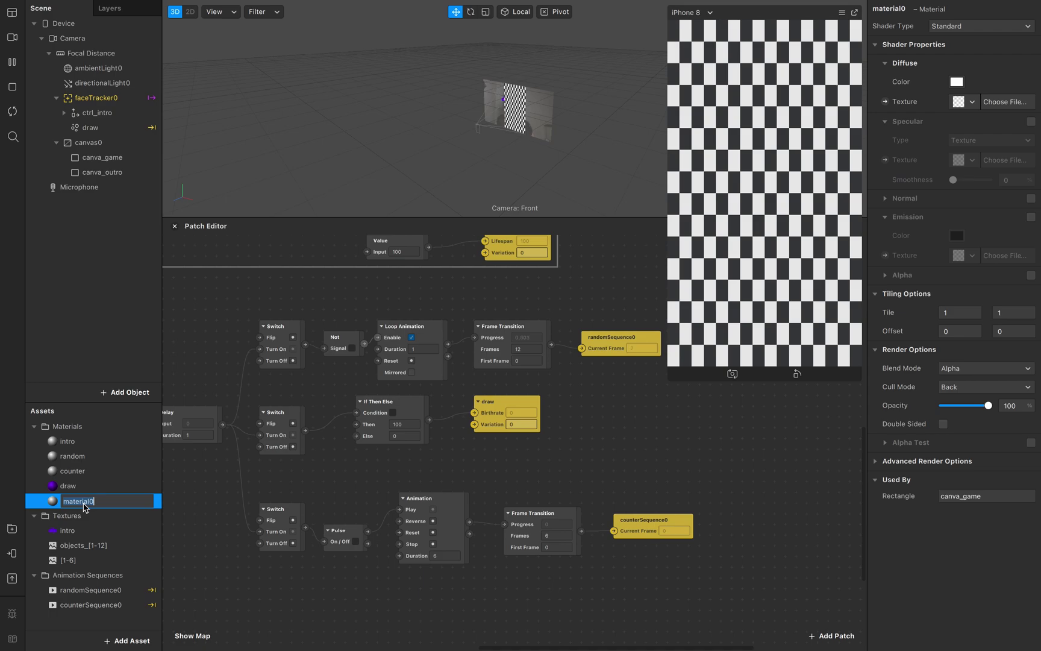
type("canva")
left_click(114, 541)
Set the canva material's shader type to Flat and assign it to both canva_game and canva_outro
left_click(114, 504)
left_click(971, 27)
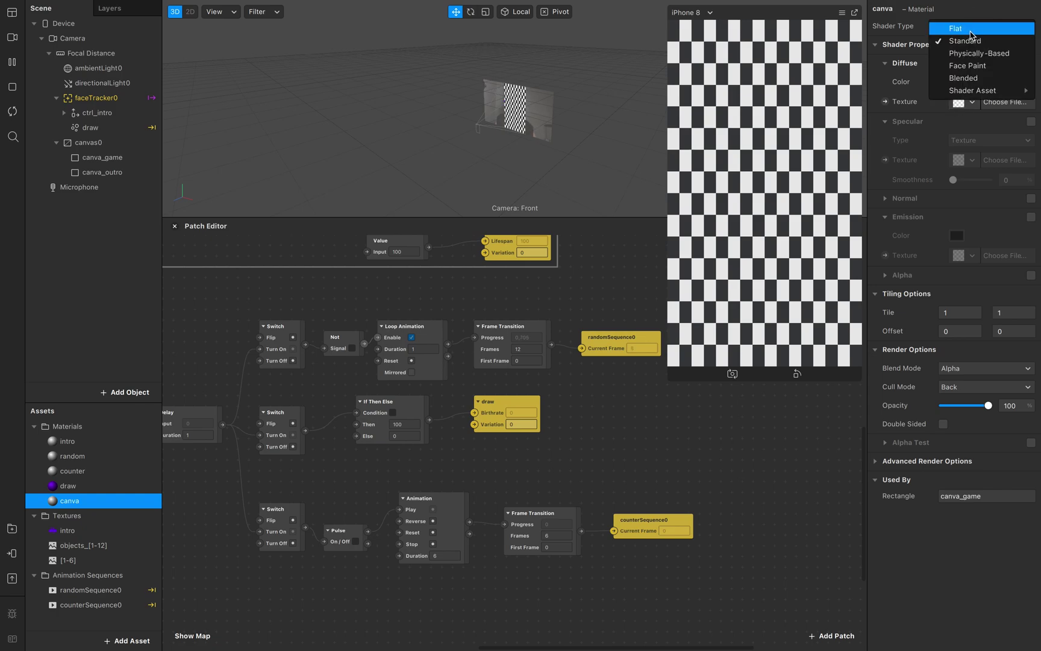
left_click(962, 30)
left_click(109, 157)
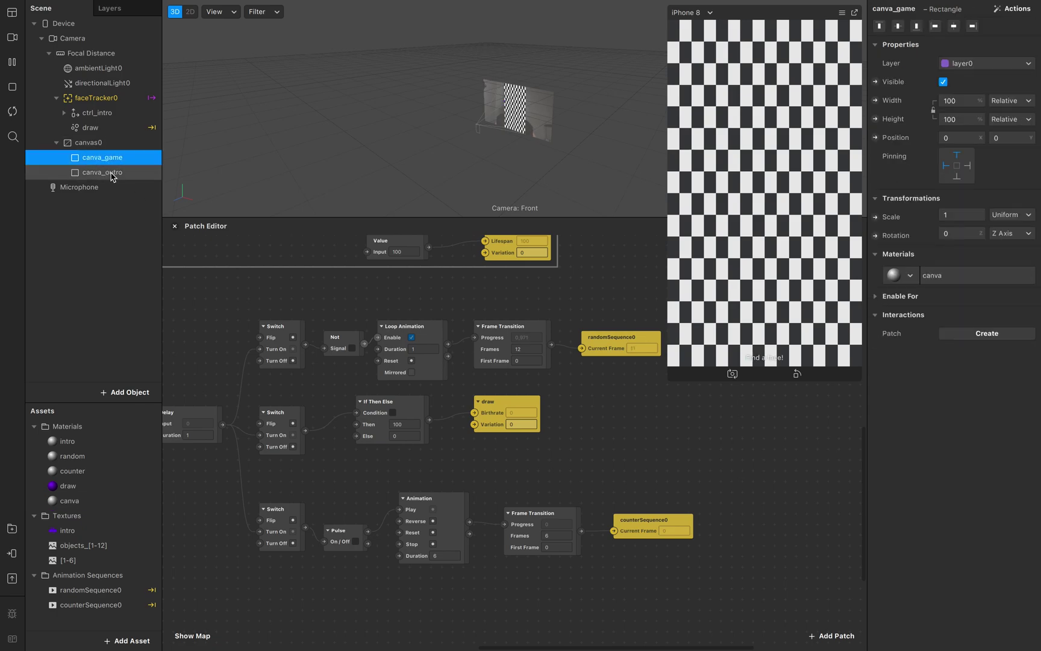
left_click(110, 172, "shift")
left_click(915, 280)
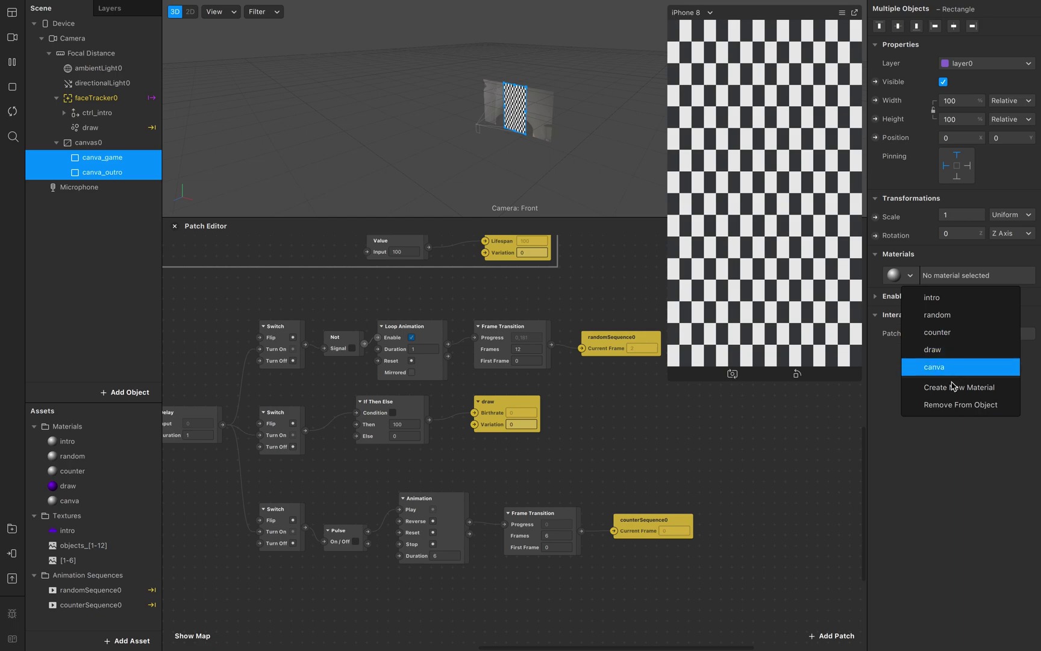
left_click(958, 367)
Examine the torn-paper design in Canva, then switch to Photoshop and compare the two layers of canvas_outro.psd
mouse_move(506, 648)
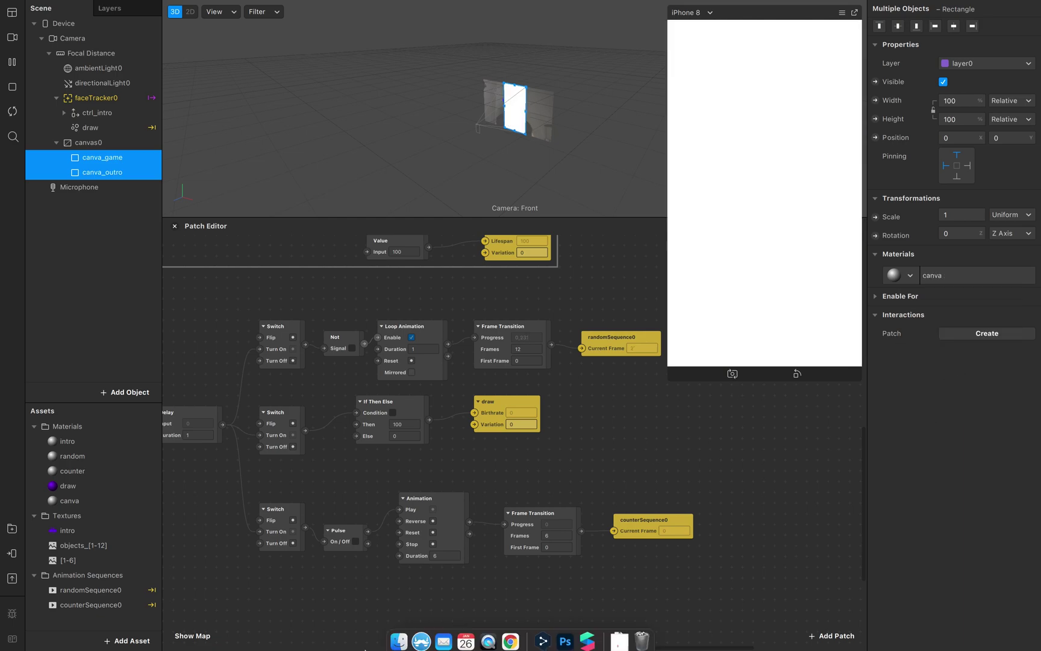
left_click(521, 633)
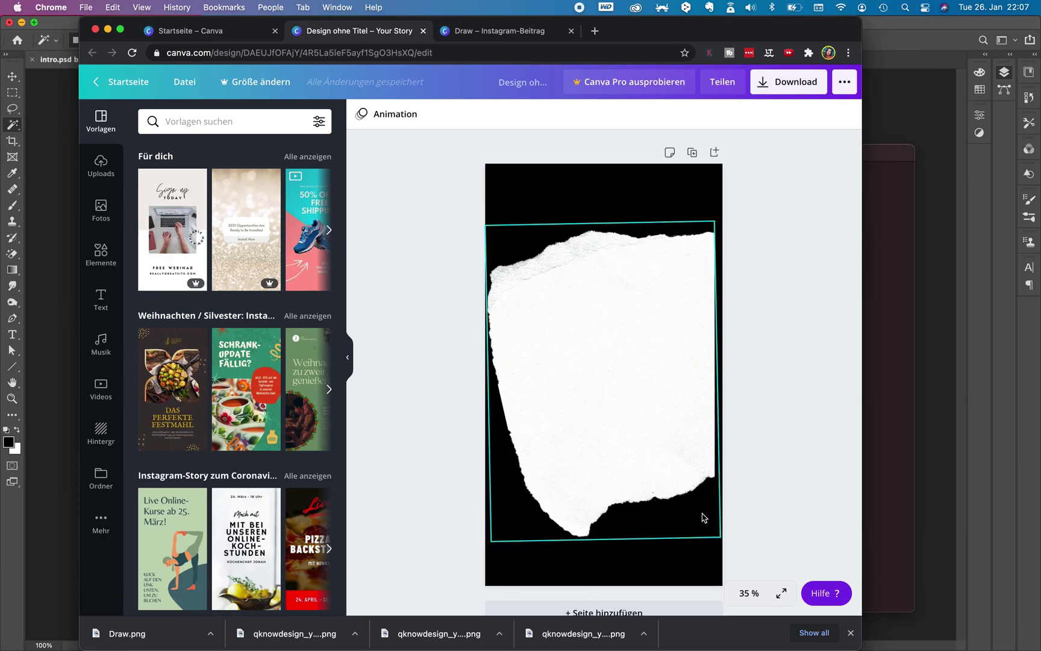
left_click(570, 629)
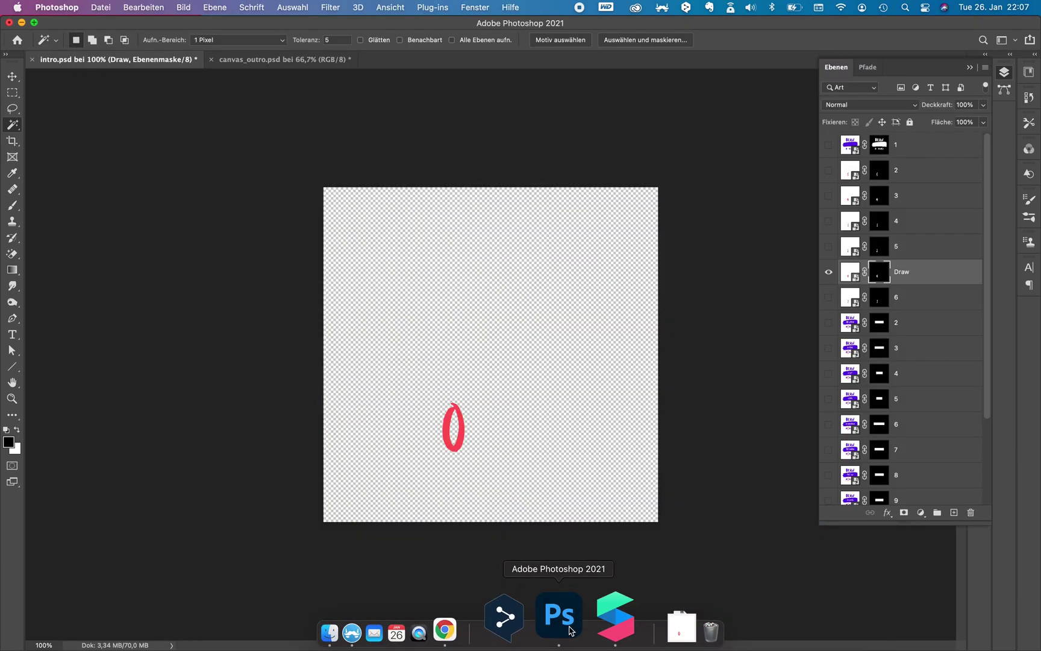
left_click(274, 60)
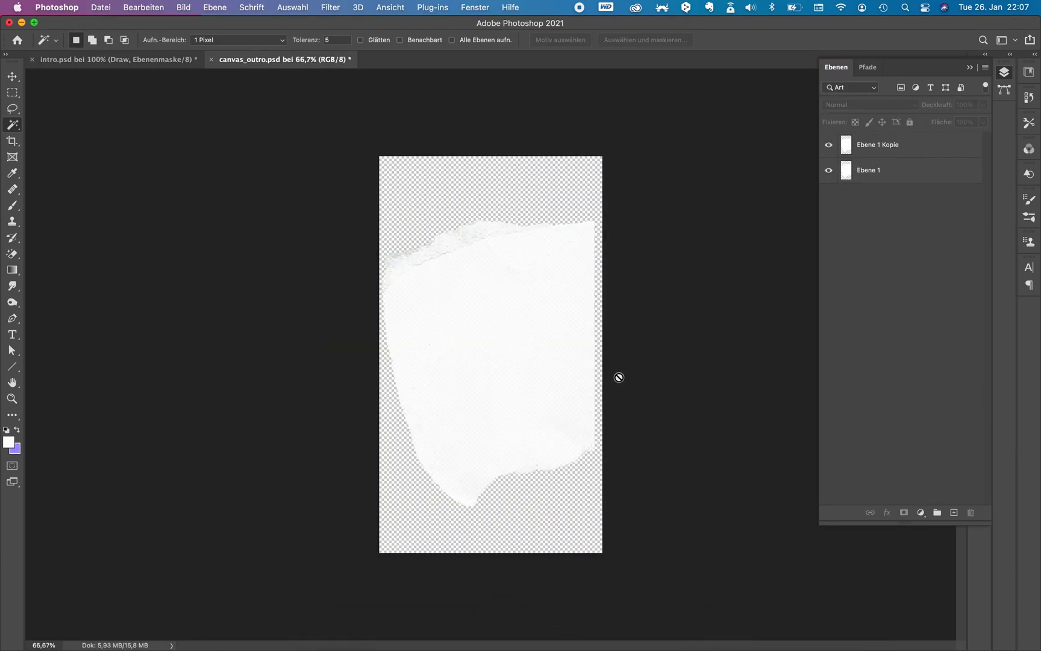
left_click(828, 145)
left_click(830, 171)
left_click(829, 145)
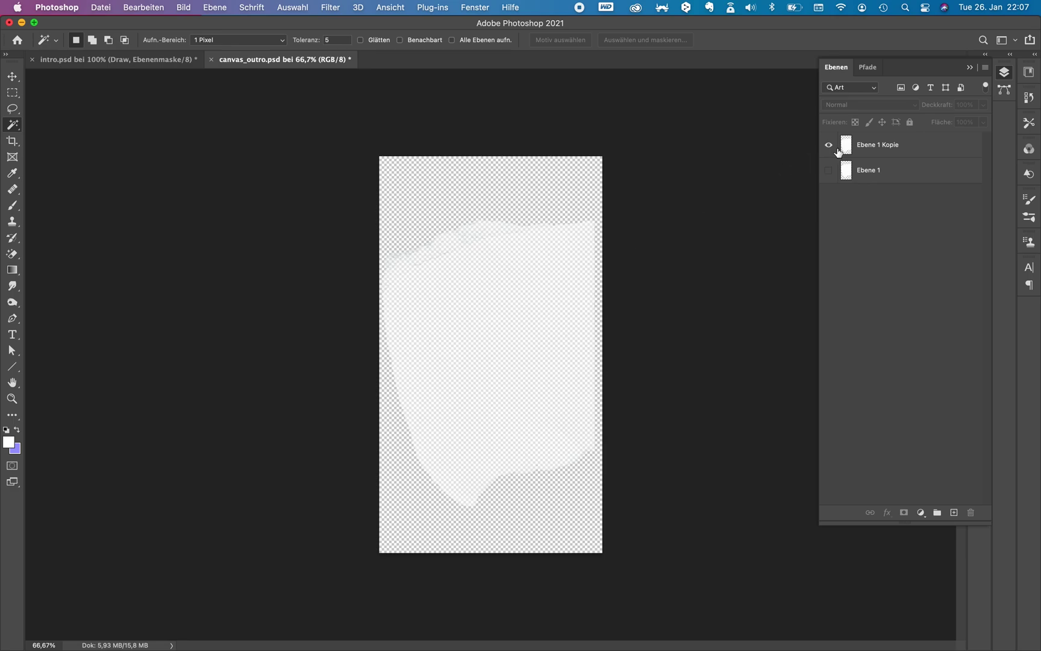
left_click(829, 171)
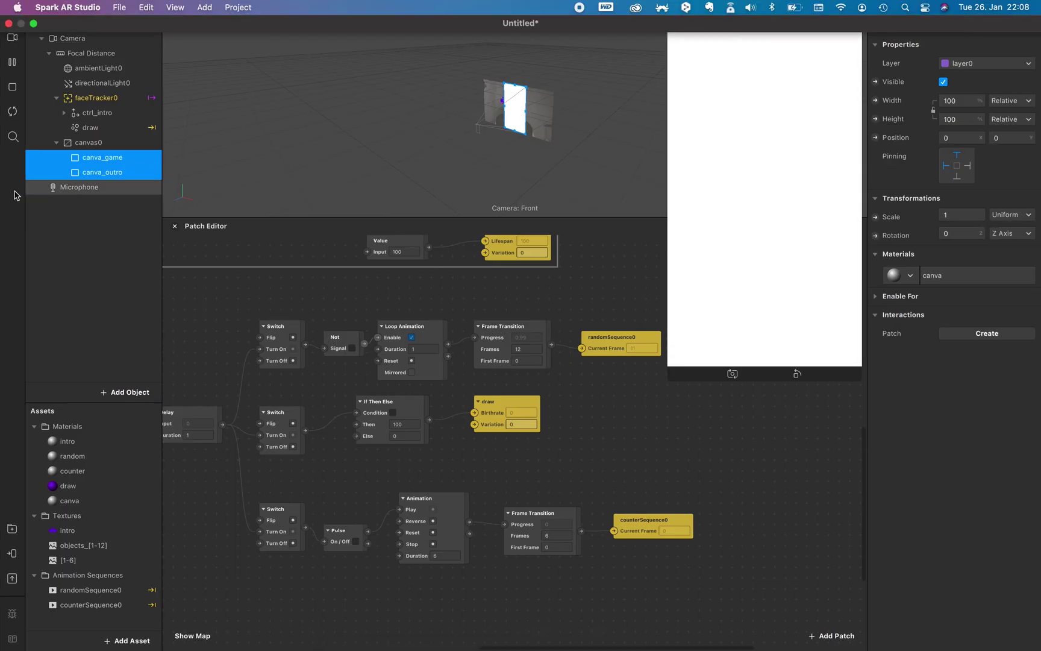
Switch back to Spark AR Studio and load the canvas_game image as a new texture for the canva material
left_click(79, 500)
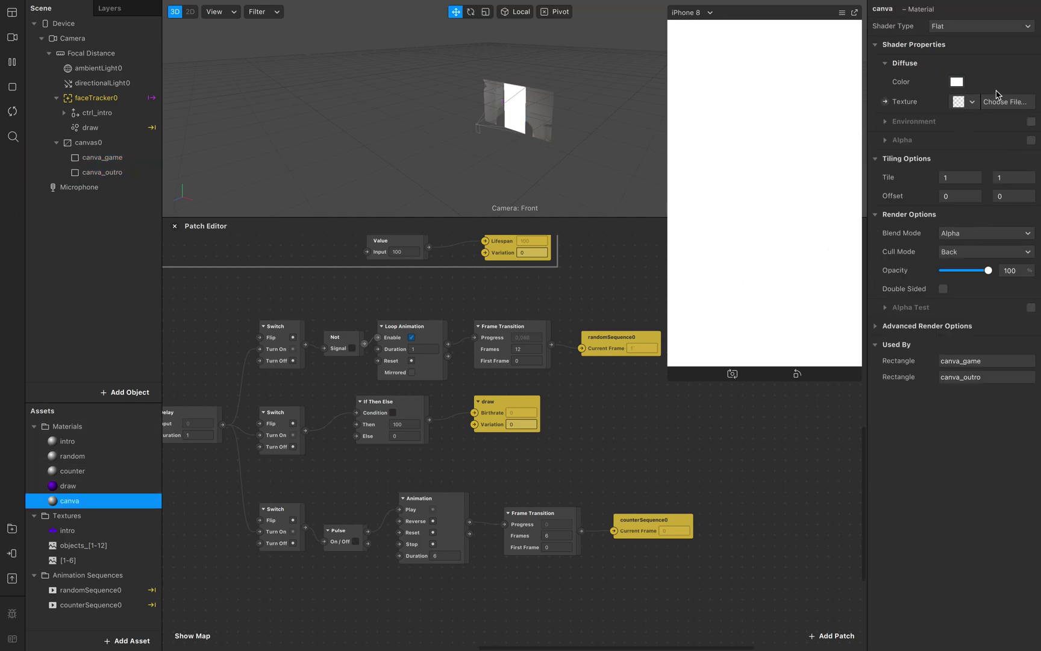
left_click(963, 101)
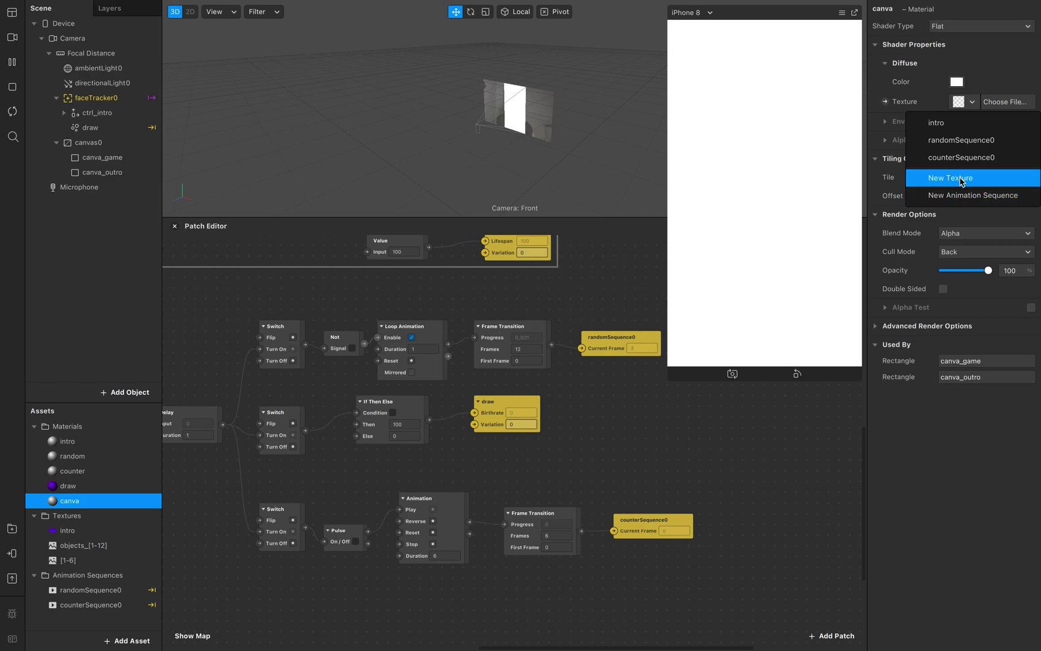
left_click(932, 178)
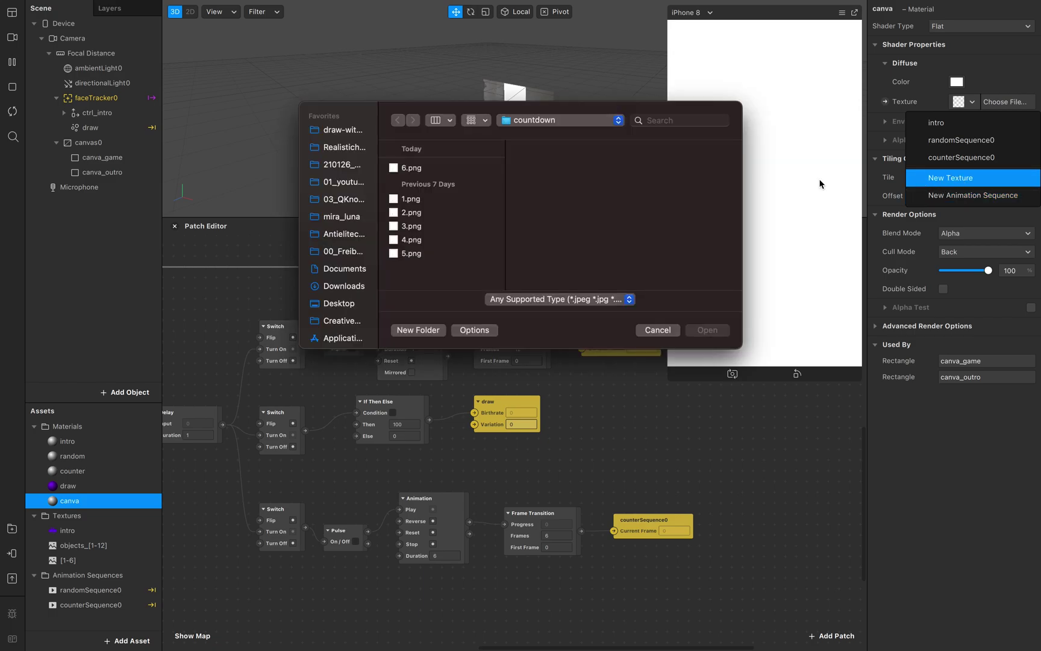
left_click(555, 182)
left_click(705, 330)
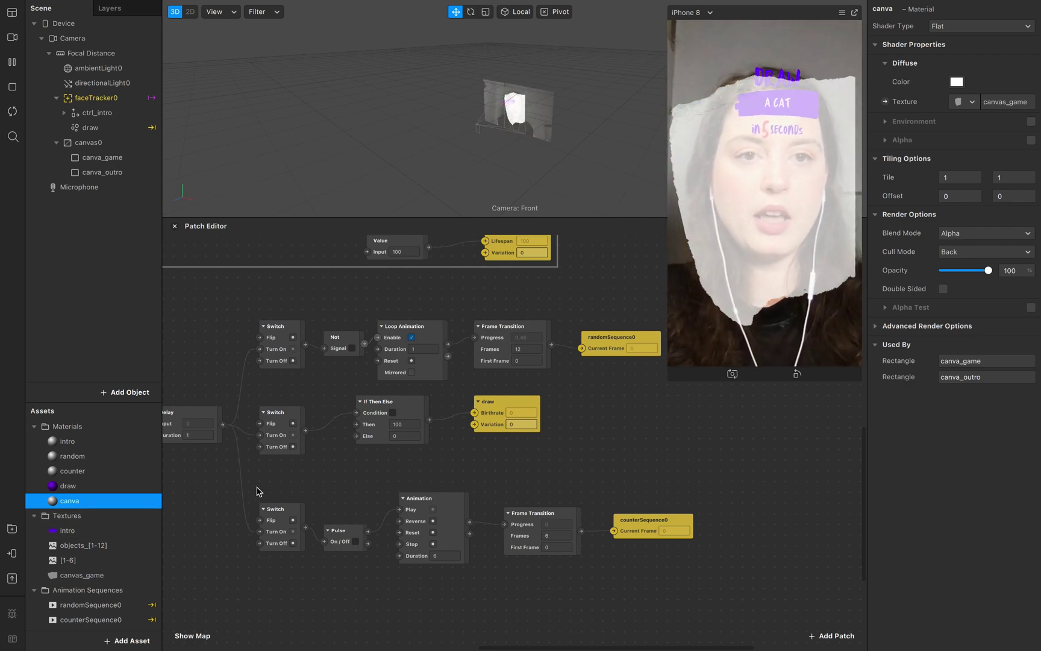
Create Visible patches for canva_game and canva_outro and place them below the countdown branch
scroll(395, 564, "left", 5)
scroll(395, 564, "down", 2)
scroll(395, 564, "up", 2)
scroll(395, 565, "right", 2)
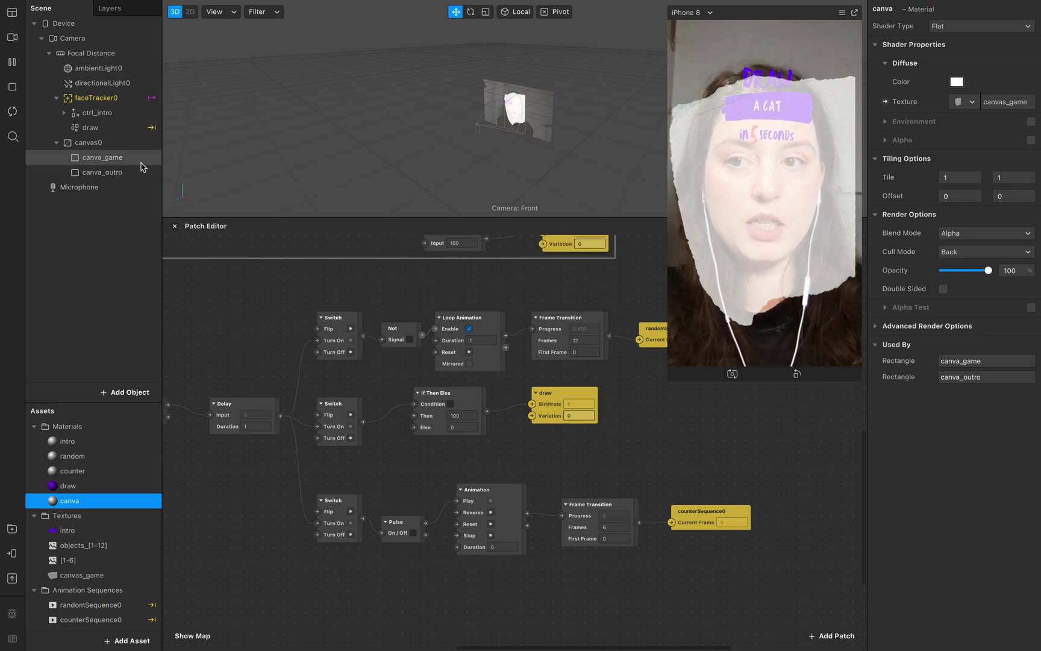
left_click(118, 158)
left_click(124, 172, "shift")
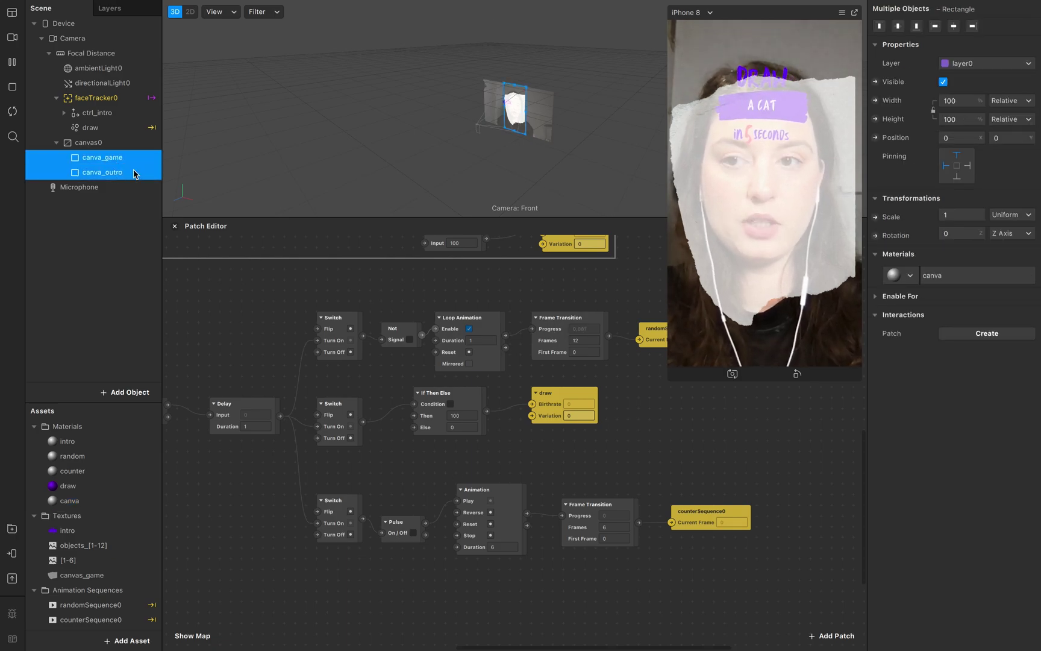
left_click(875, 82)
left_click_drag(504, 362, 659, 512)
left_click(477, 536)
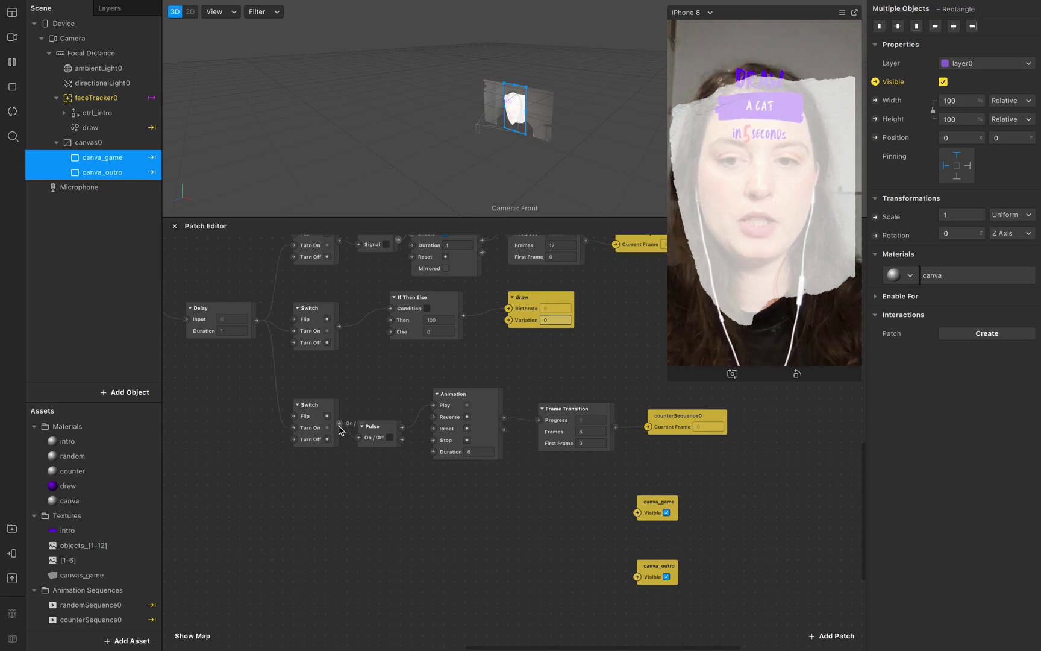
Move the canva_game patch below the Pulse and connect the fourth Switch's output to its Visible input
left_click_drag(653, 509, 371, 487)
scroll(371, 487, "left", 5)
scroll(372, 488, "up", 2)
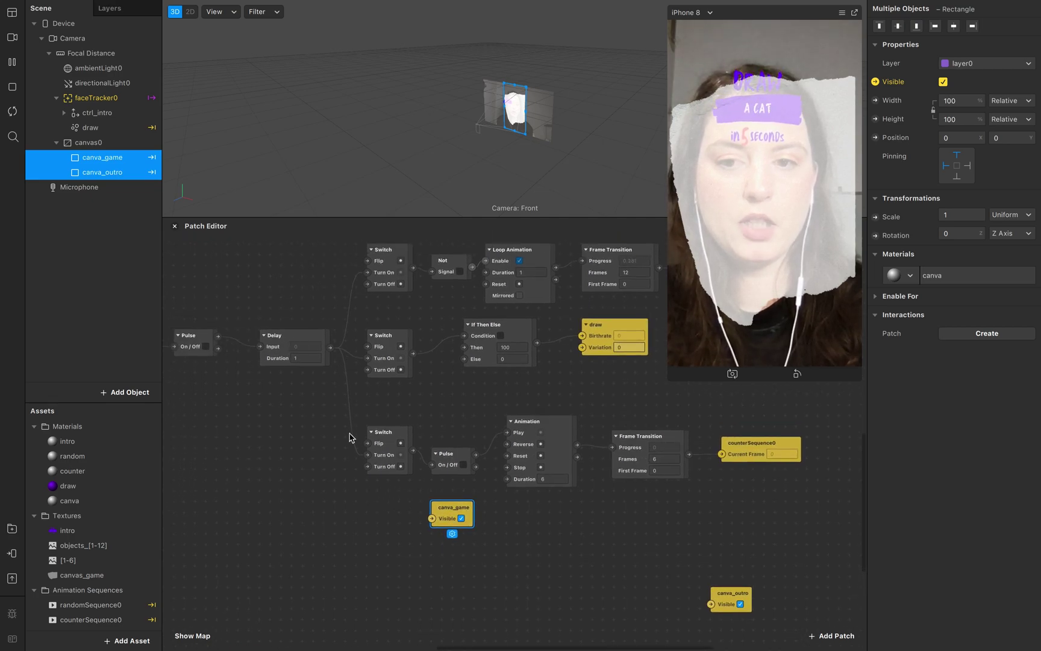
left_click_drag(413, 450, 431, 519)
left_click_drag(446, 509, 468, 513)
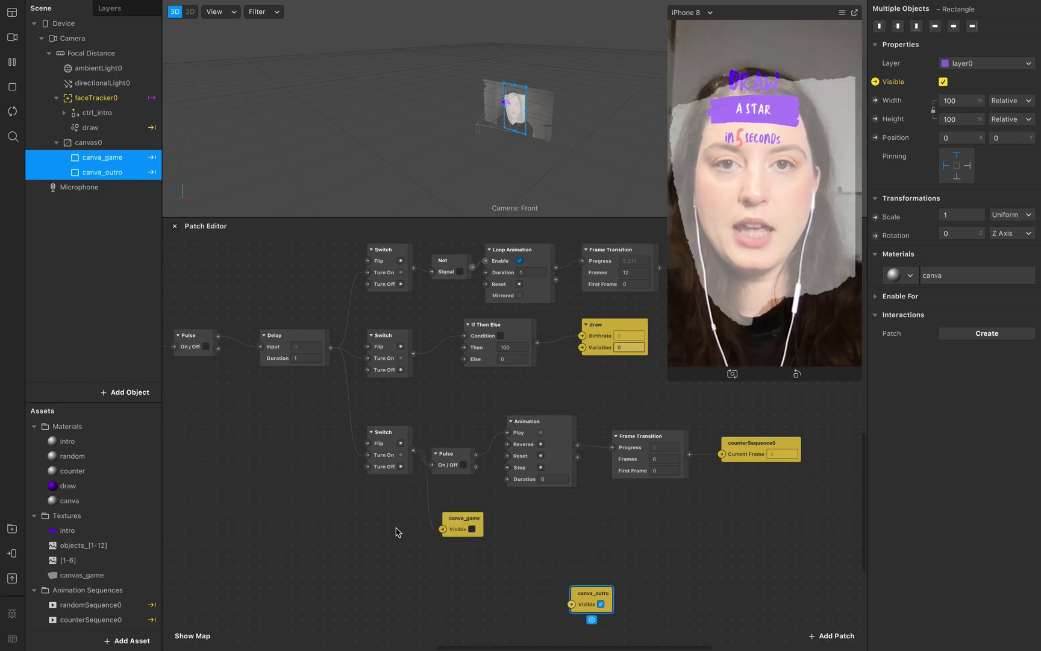
Add a Delay patch with a 5-second duration, driven by the 1-second Delay's output, and place it below the canva_game patch
double_click(337, 530)
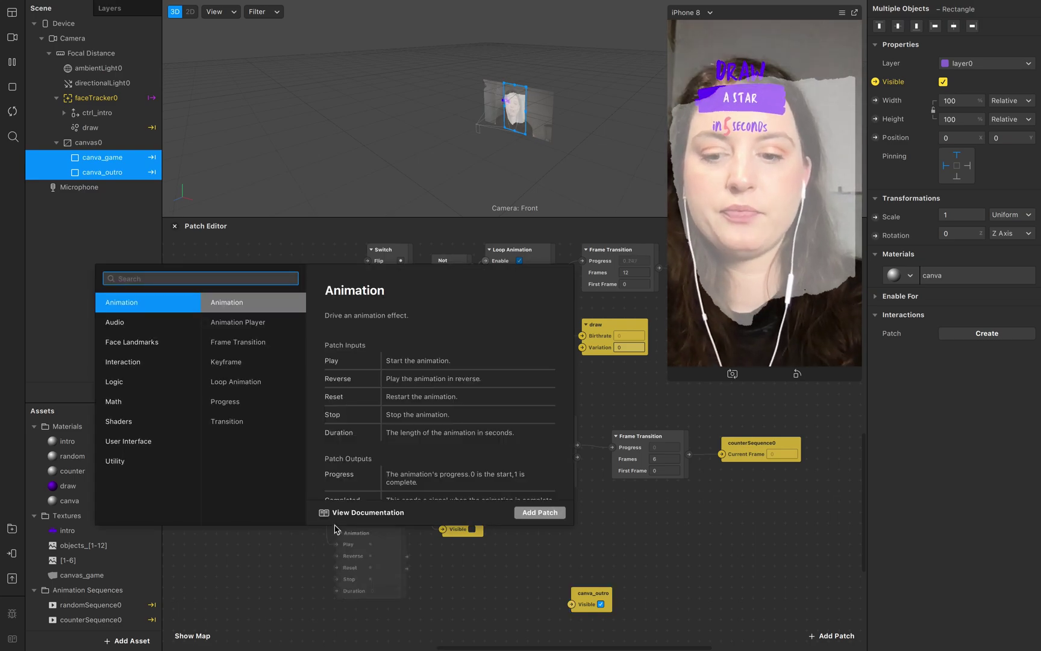
type("delay")
key("Return")
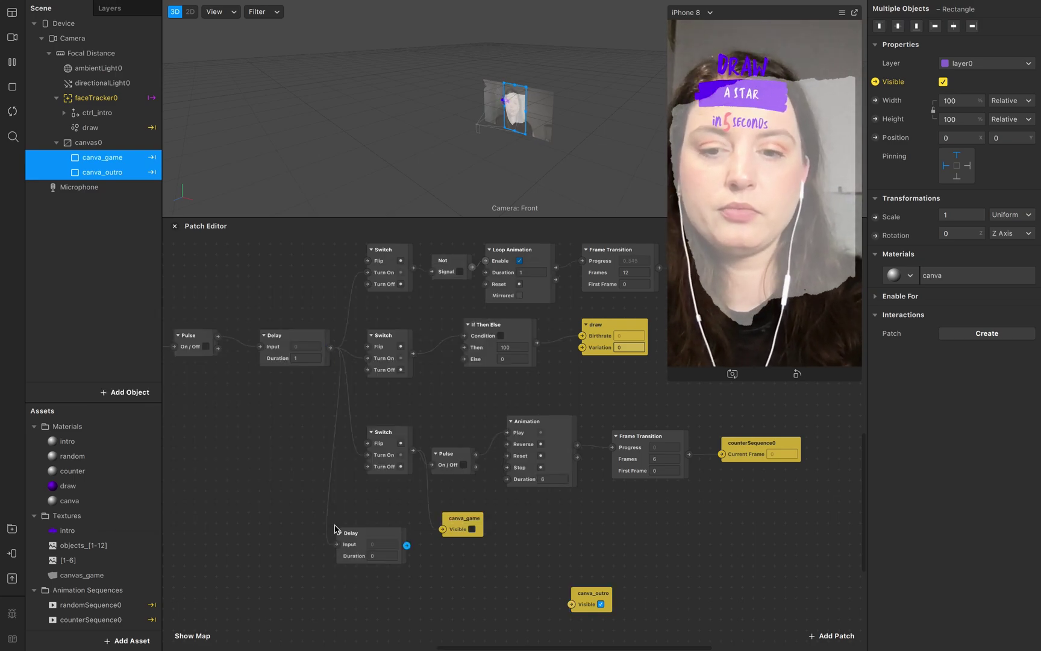
left_click(381, 557)
type("5")
left_click(420, 604)
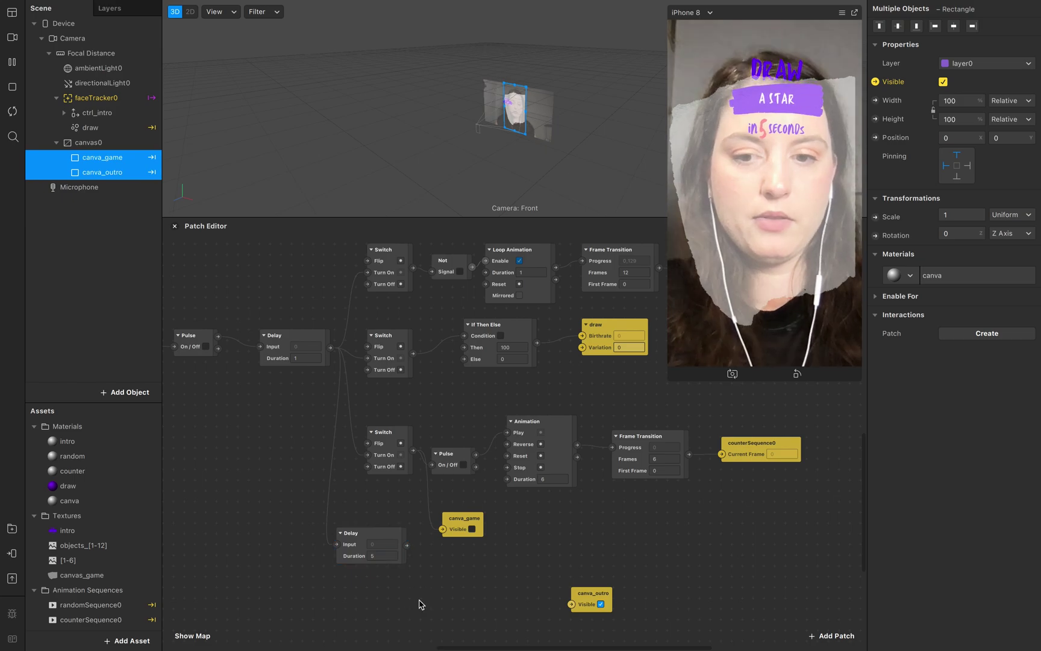
left_click_drag(386, 541, 415, 568)
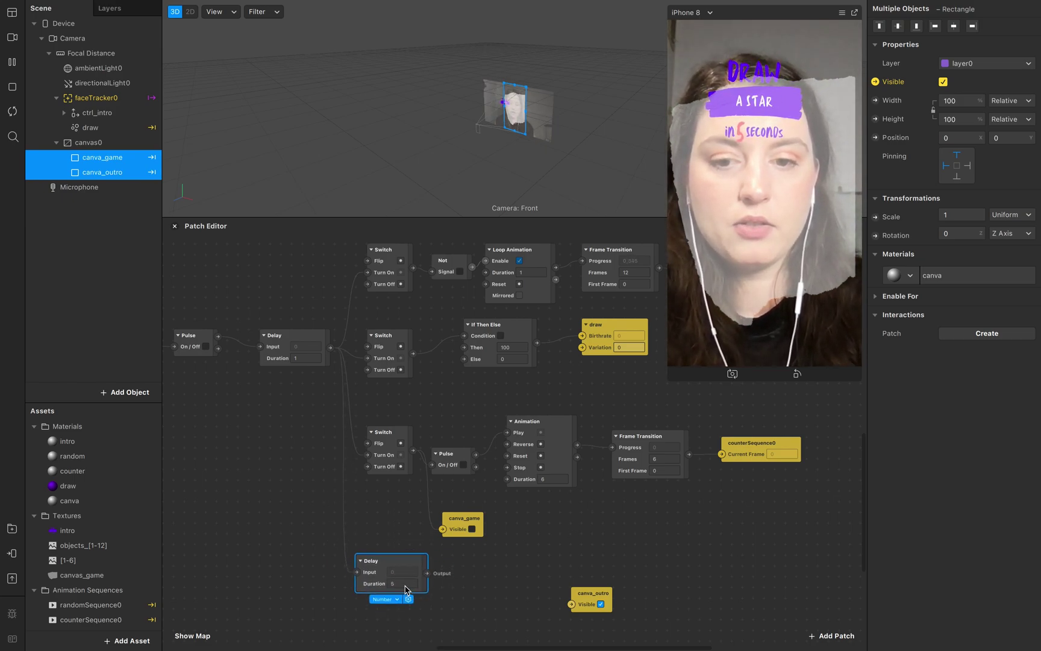
Add a Switch turned on by the 5-second Delay and connect its output to canva_outro's Visible input
left_click_drag(430, 575, 475, 579)
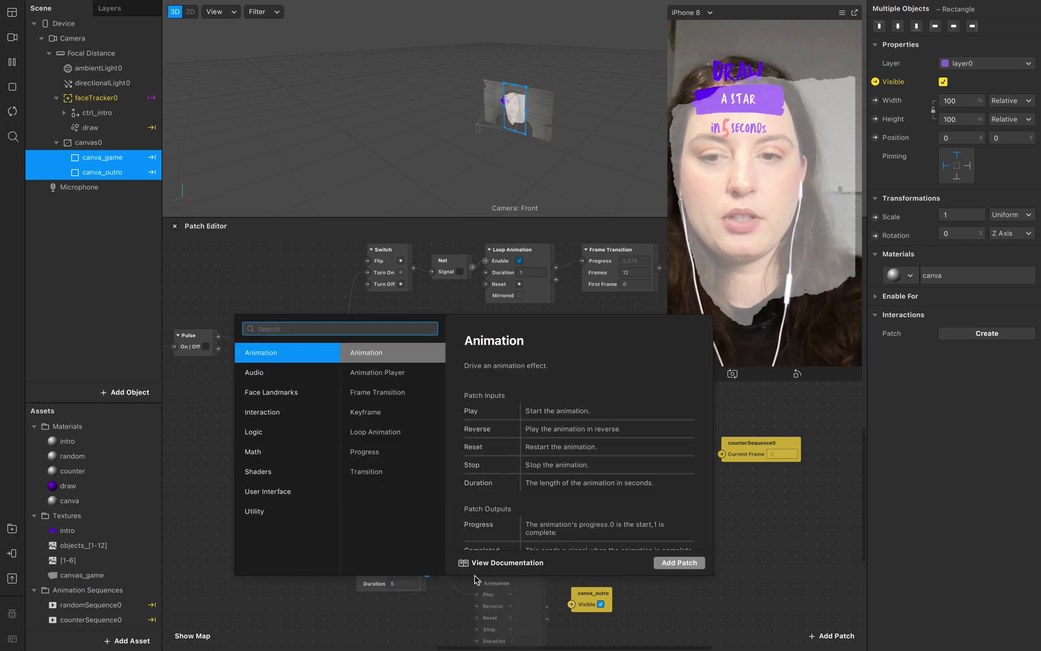
type("sw")
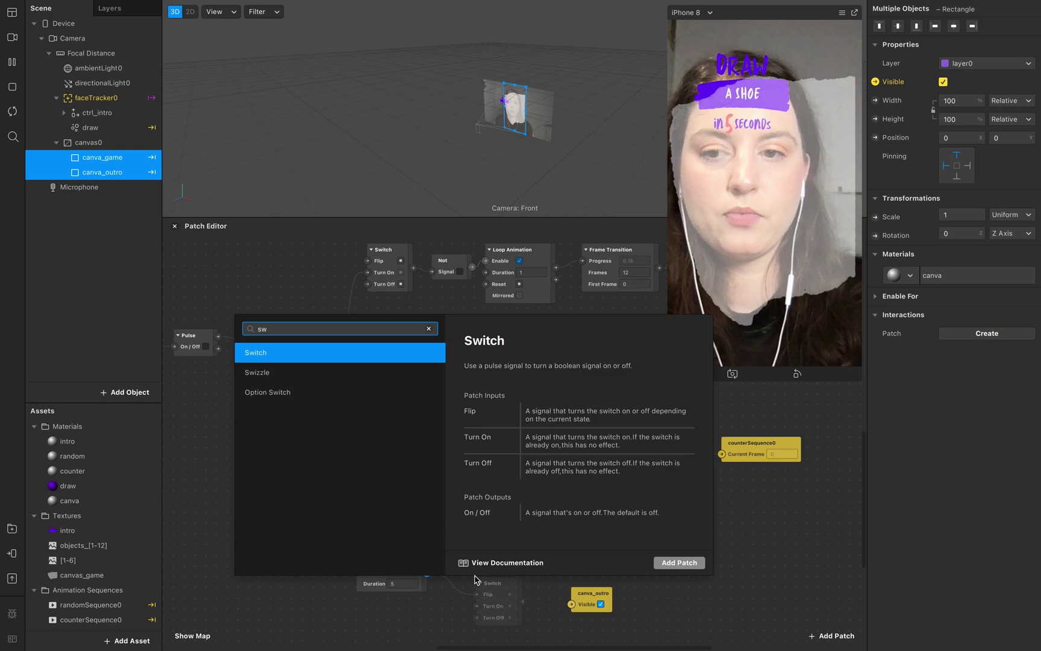
key("Return")
key("Delete")
left_click_drag(424, 574, 572, 603)
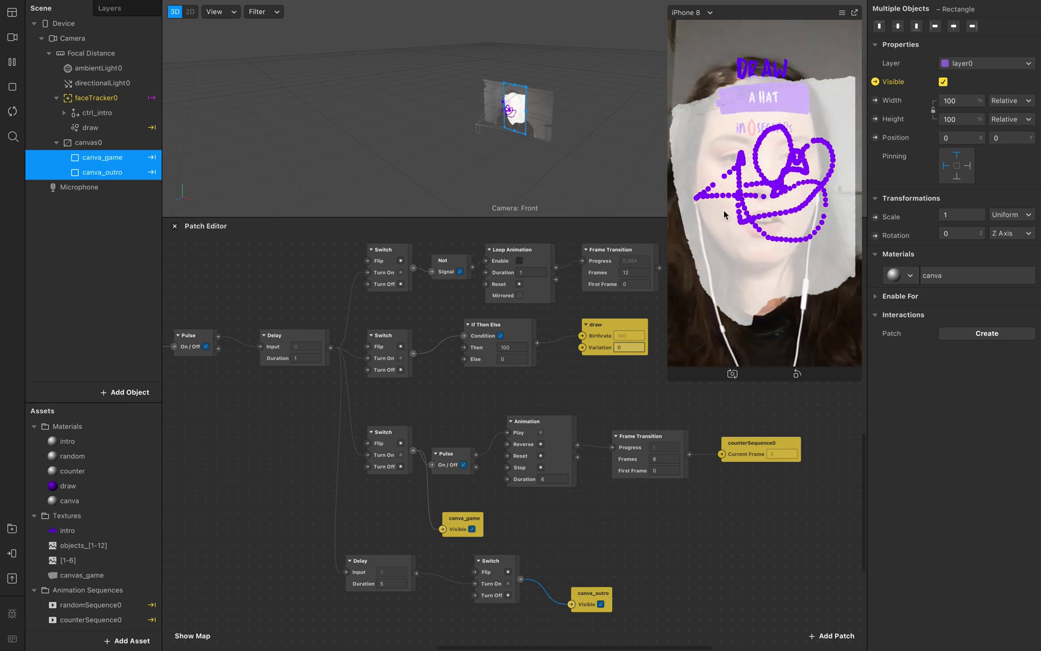
Connect the 5-second Delay's output to the Turn Off input of the Switch that controls nose drawing
scroll(501, 550, "up", 1)
scroll(501, 551, "right", 2)
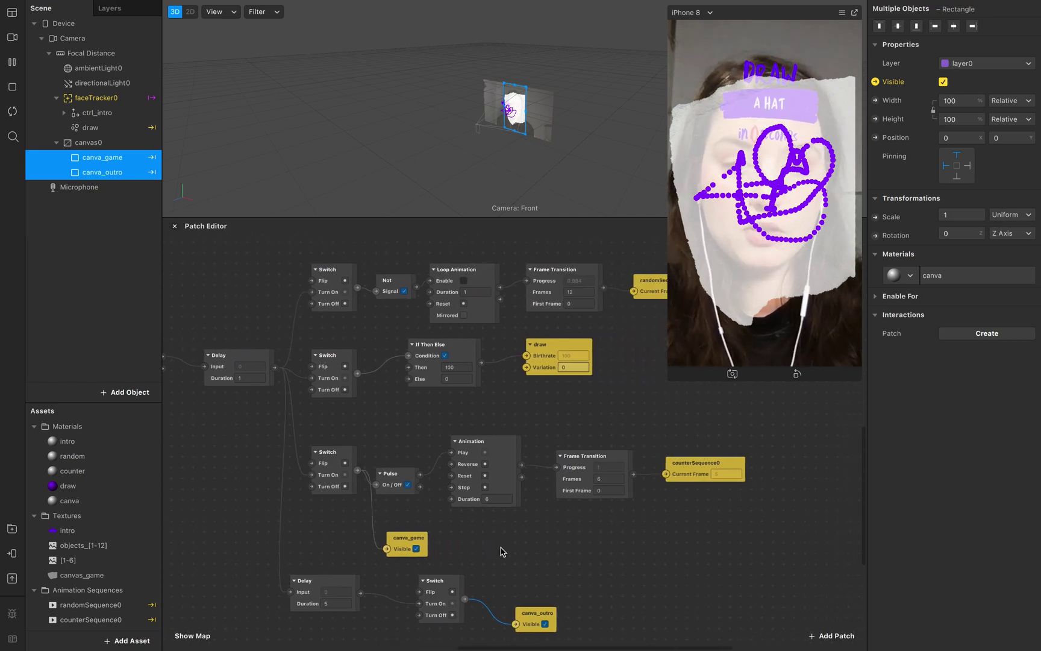
scroll(552, 582, "down", 1)
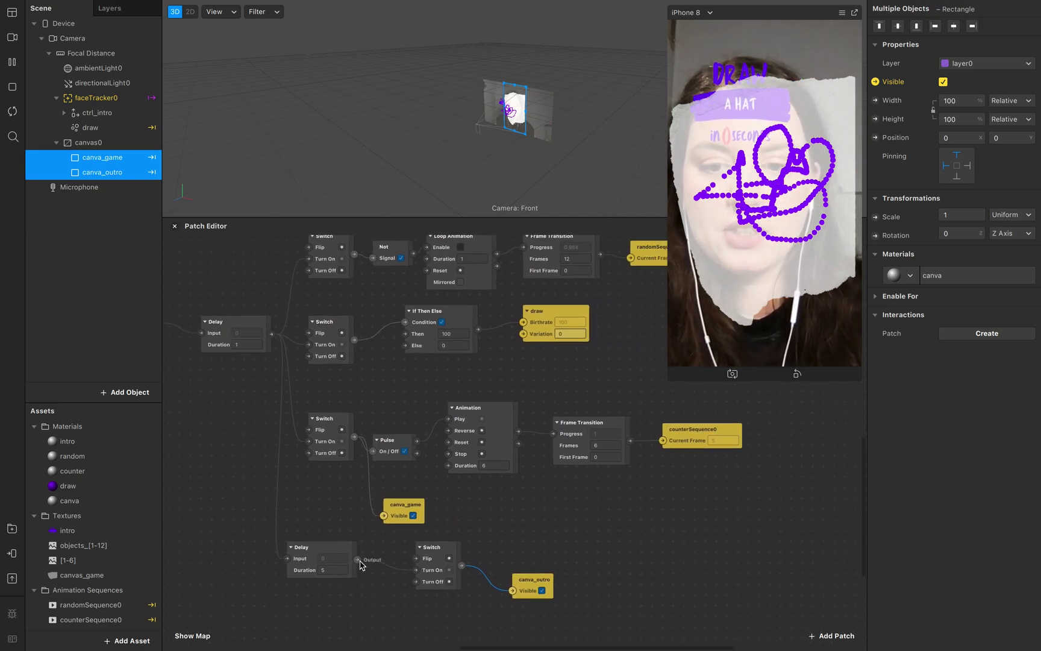
left_click_drag(358, 560, 334, 431)
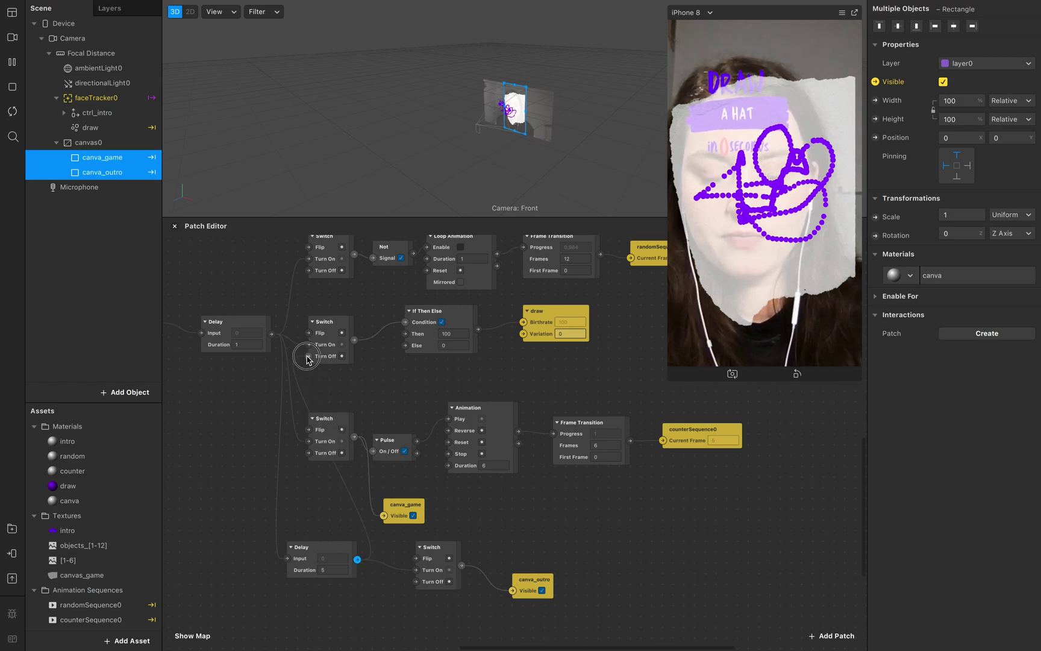
left_click_drag(306, 356, 306, 356)
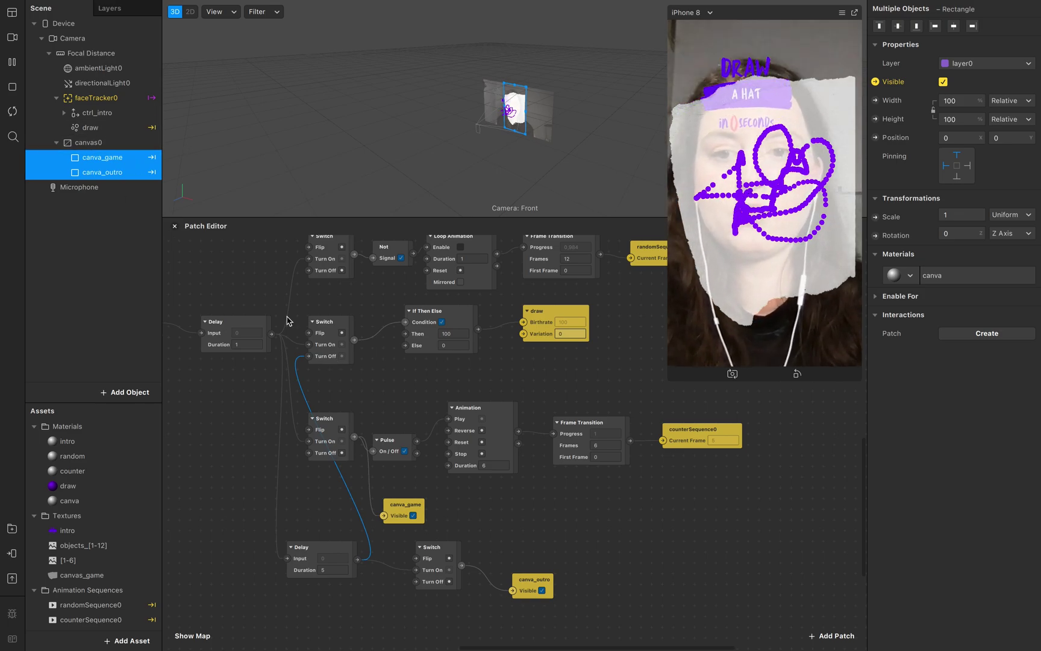
Shift the drawing branch's Switch, If Then Else and draw patches away from the 1-second Delay, and place the 5-second Delay in front of them
mouse_move(609, 344)
left_mouse_down()
mouse_move(335, 330)
mouse_move(476, 328)
mouse_move(461, 322)
left_mouse_up()
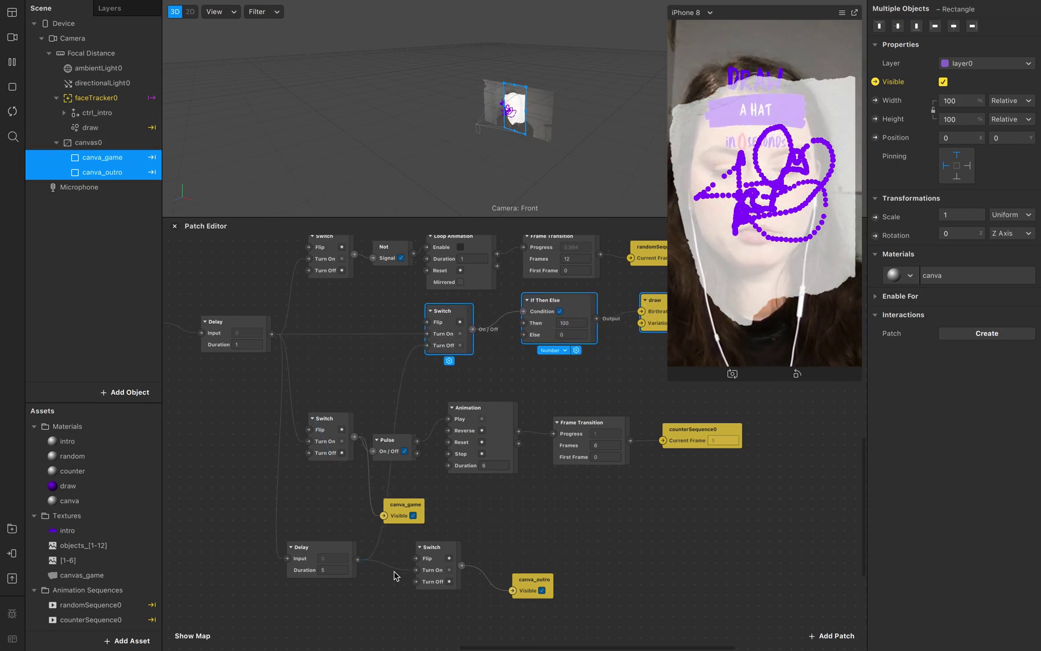
left_click_drag(353, 565, 368, 382)
mouse_move(444, 554)
left_mouse_down()
mouse_move(449, 395)
mouse_move(455, 591)
mouse_move(454, 565)
left_mouse_up()
Move the countdown branch with canva_game lower in the graph, and place the canva_outro patch and its Switch directly beneath the drawing Switch
left_click_drag(745, 494, 311, 429)
left_click(394, 511, "shift")
scroll(407, 514, "down", 2)
left_click_drag(381, 377, 391, 582)
left_click(538, 515)
left_click(451, 505, "shift")
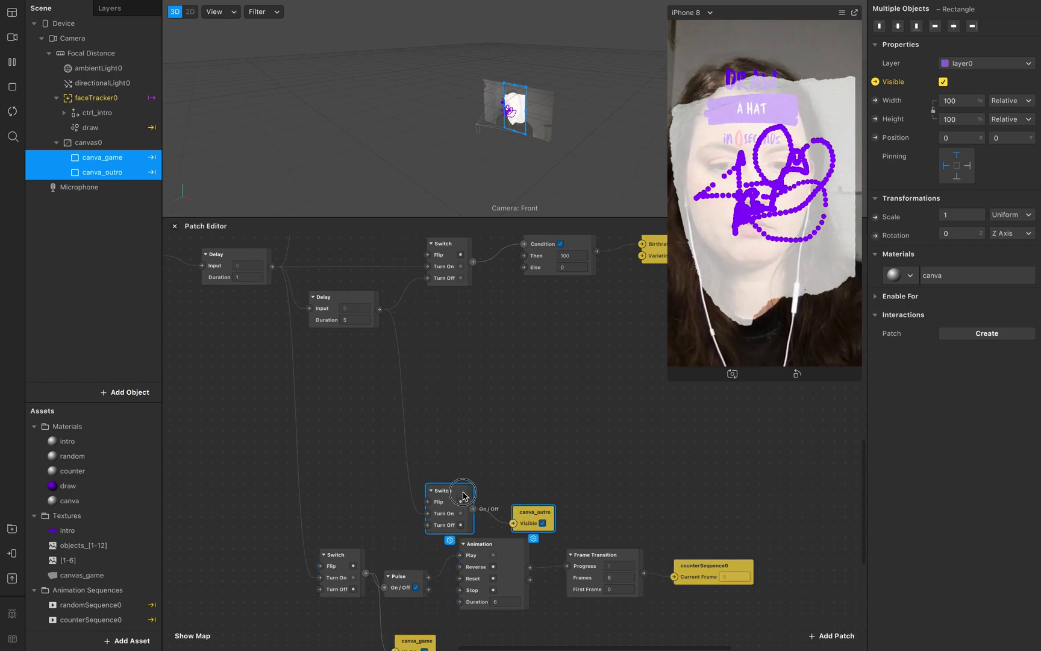
left_click_drag(463, 502, 463, 341)
Bring the whole countdown branch, including canva_game, back up to sit just below the canva_outro branch
left_click_drag(337, 501, 698, 645)
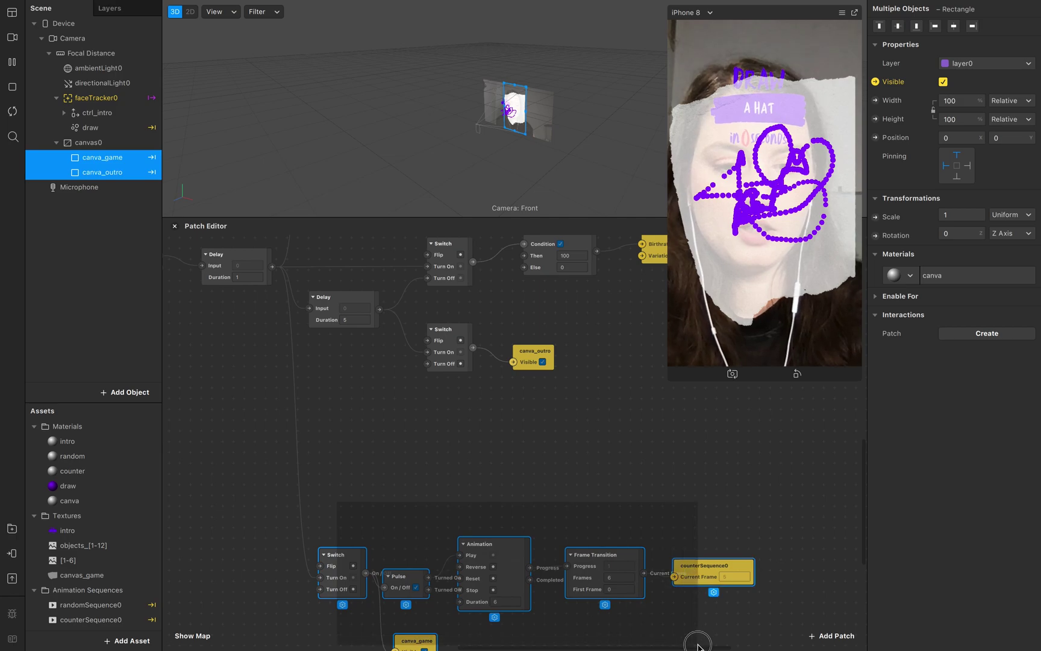
left_click_drag(500, 605, 499, 469)
scroll(505, 411, "up", 5)
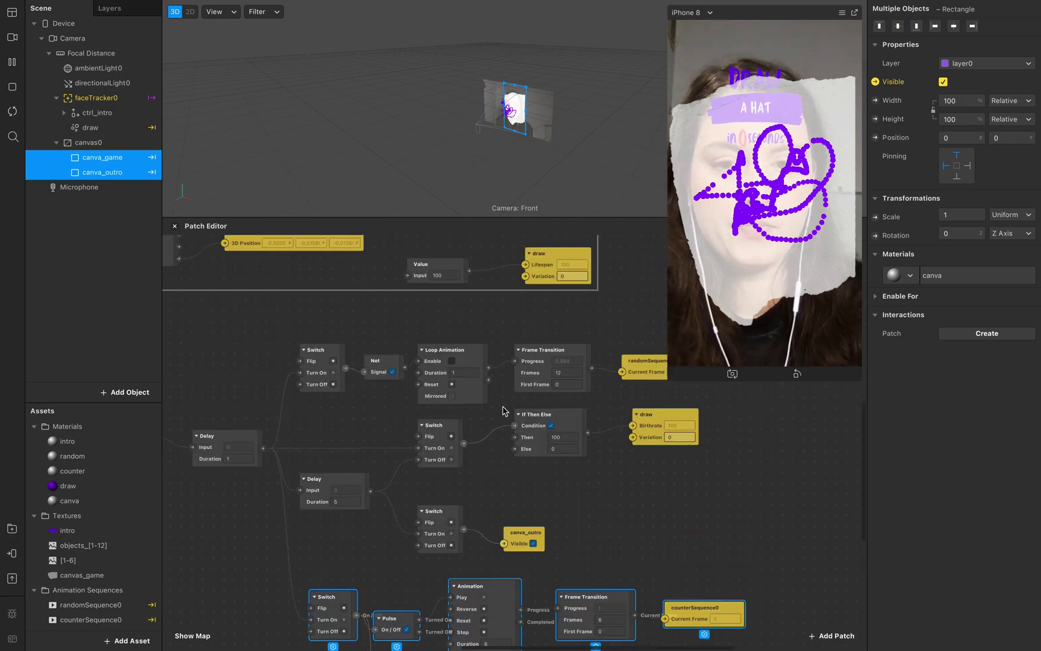
scroll(527, 404, "down", 2)
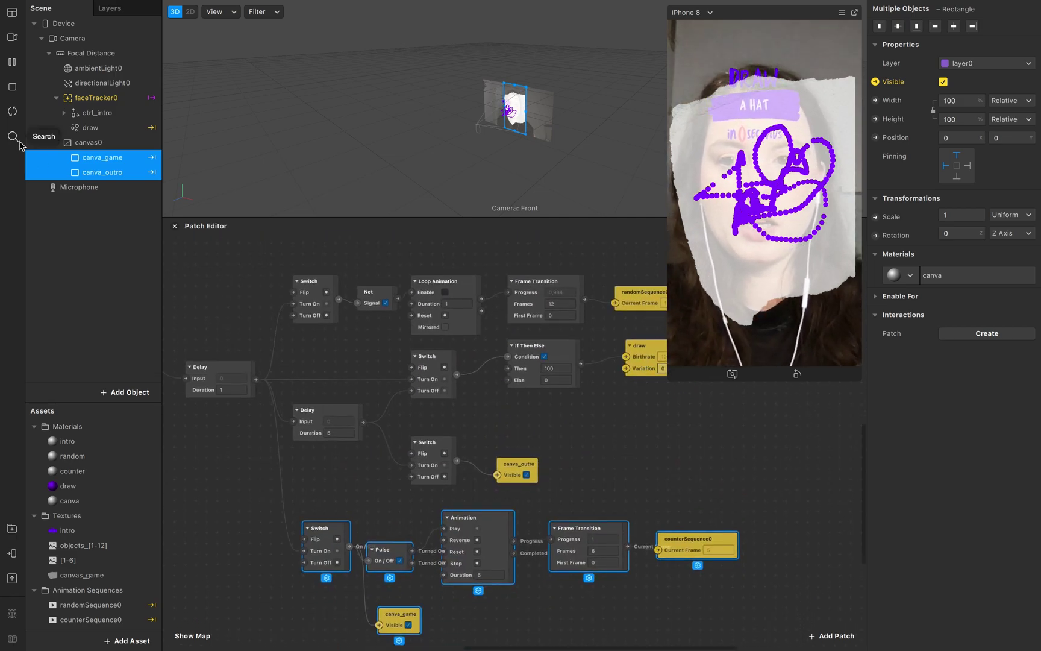